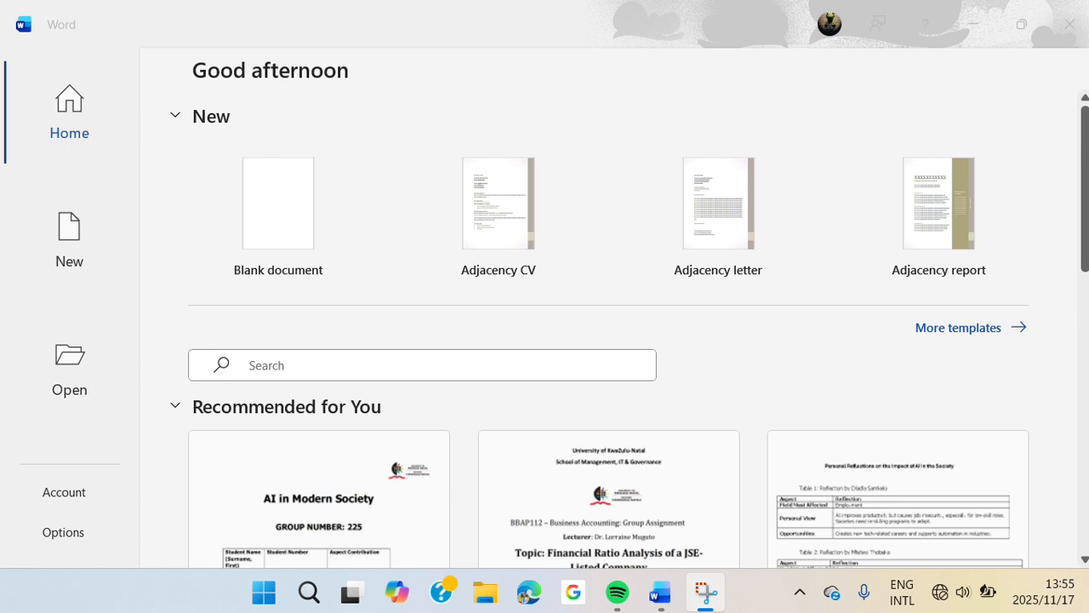
# Step: Create a blank document and set its pages to Normal 2,54 cm margins on A4 paper
pyautogui.click(295, 229)
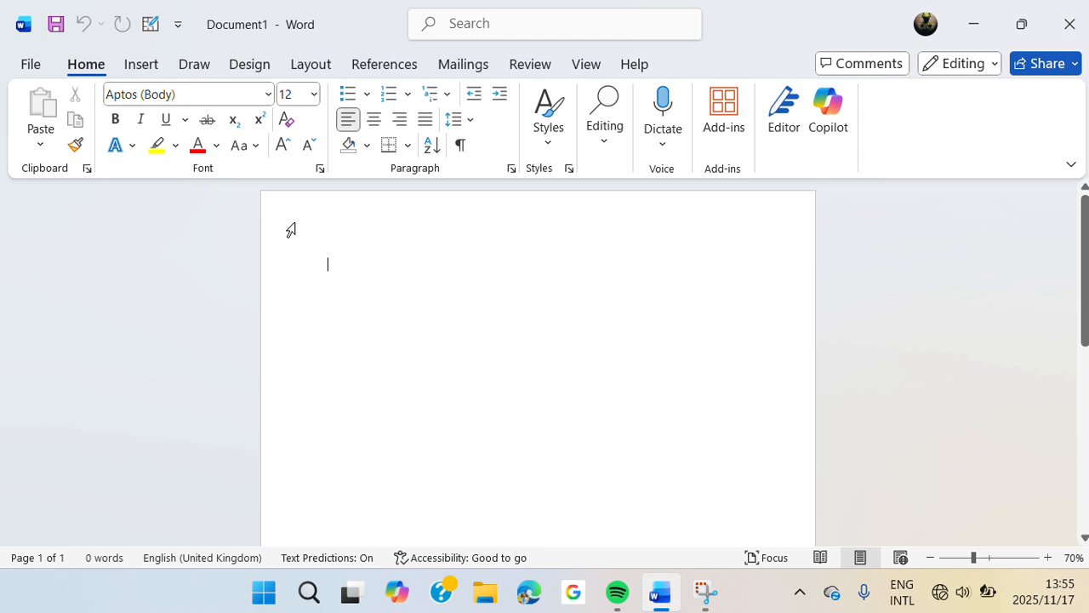
pyautogui.click(315, 68)
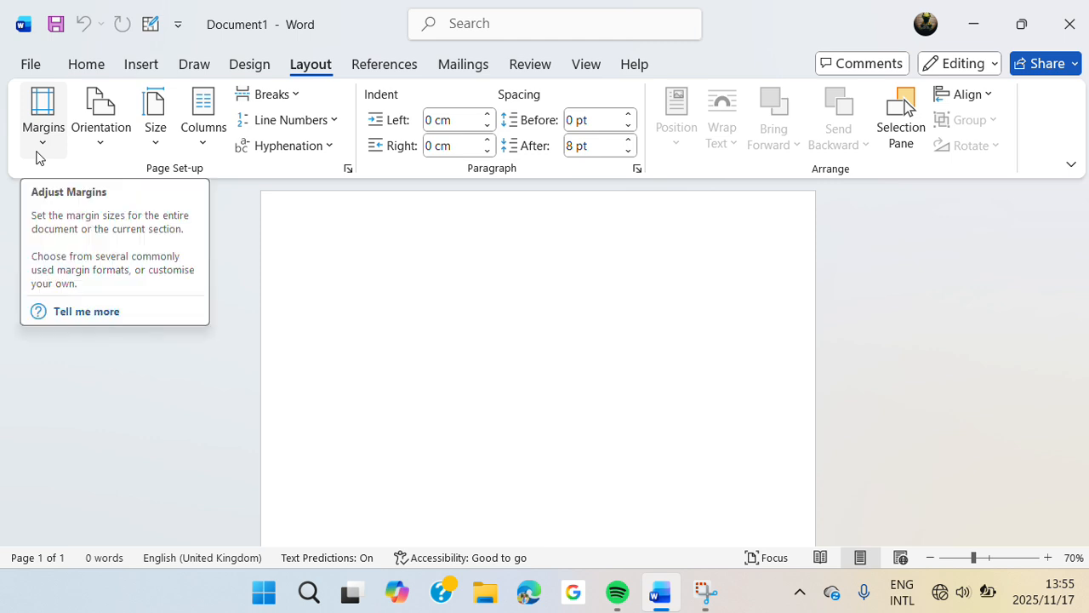
pyautogui.click(39, 153)
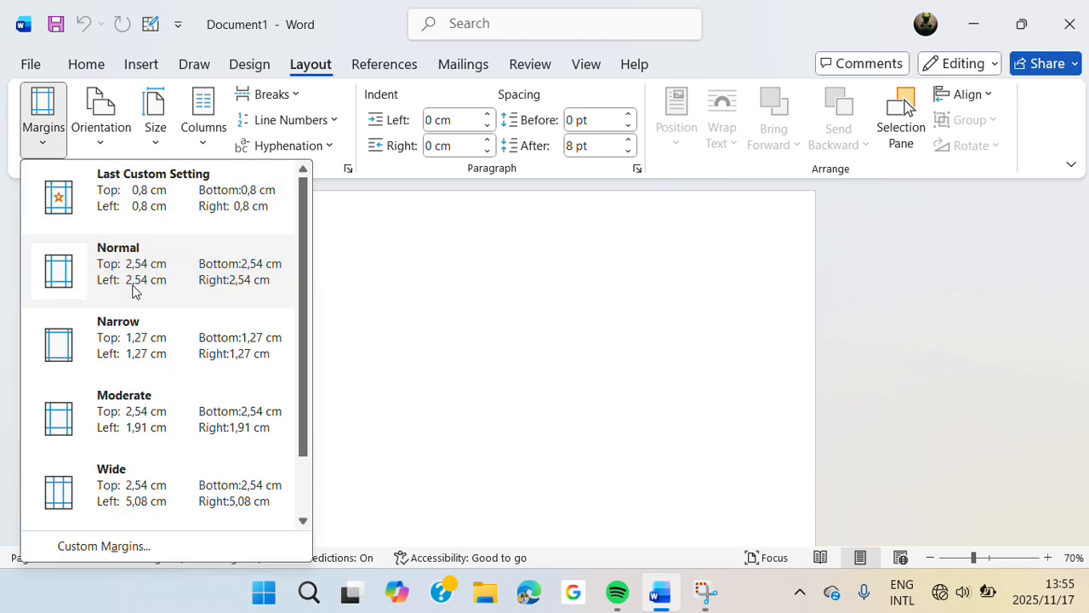
pyautogui.click(132, 291)
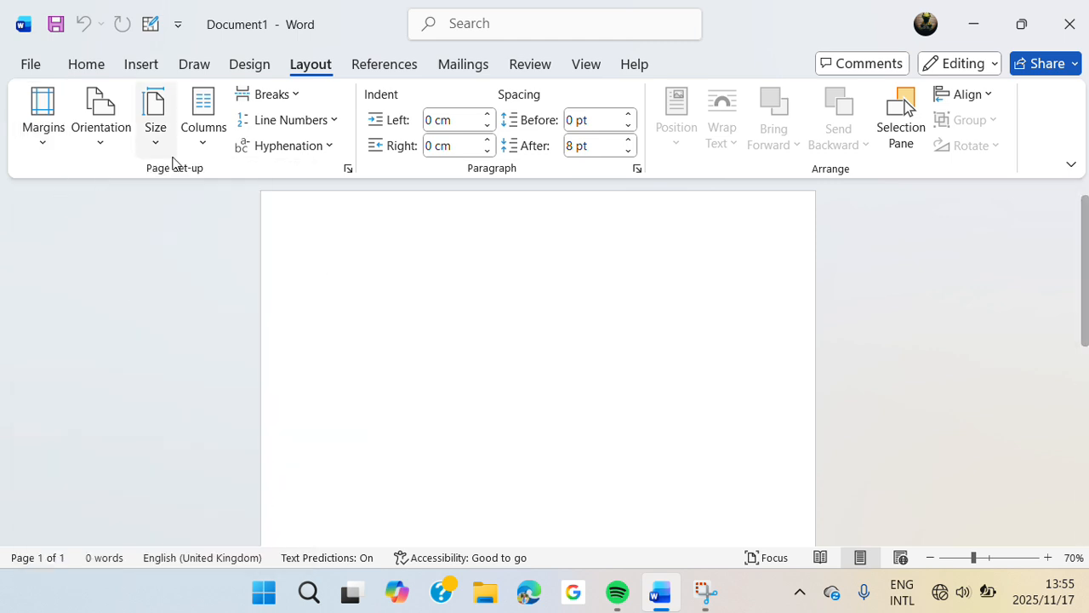
pyautogui.click(53, 124)
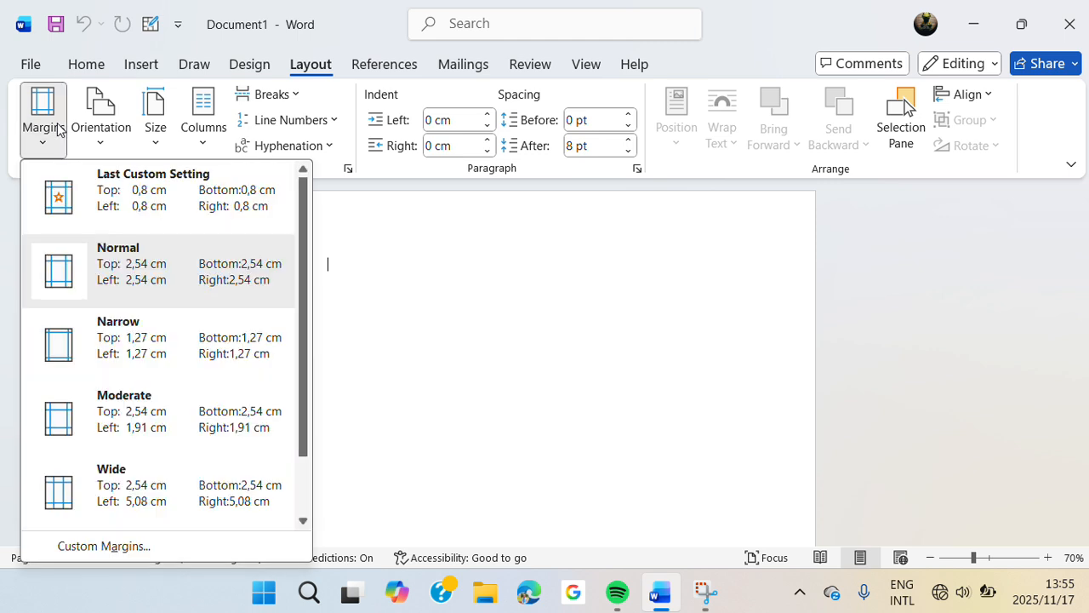
pyautogui.click(189, 269)
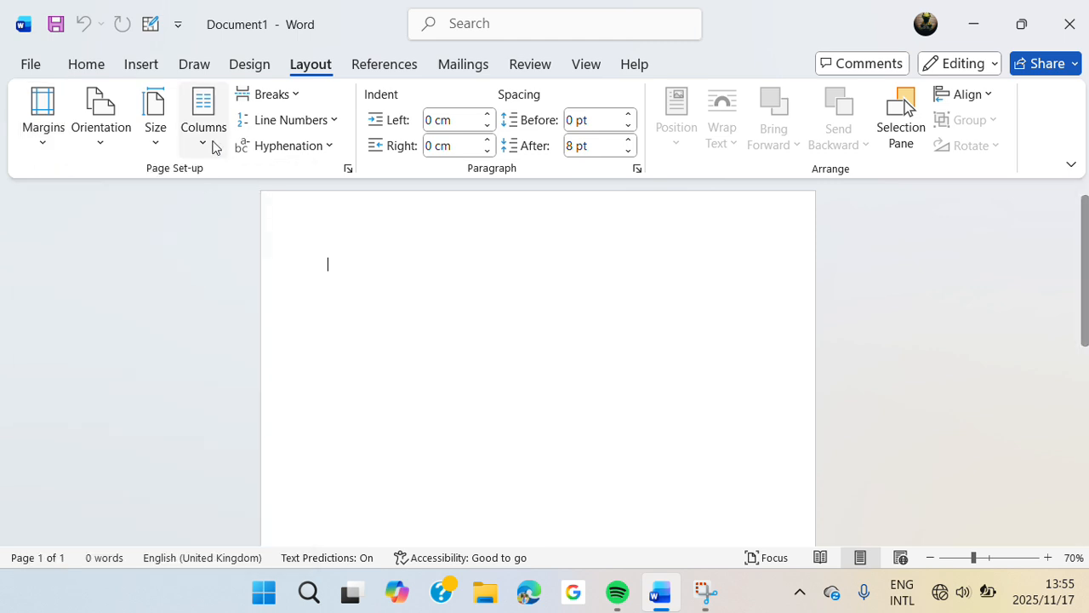
pyautogui.click(163, 143)
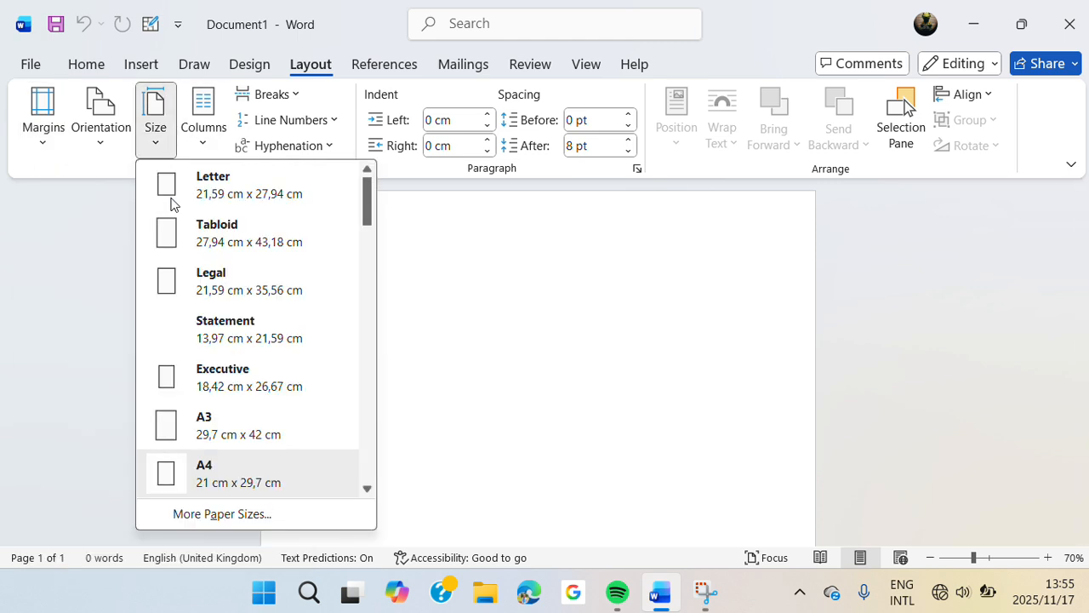
pyautogui.click(217, 474)
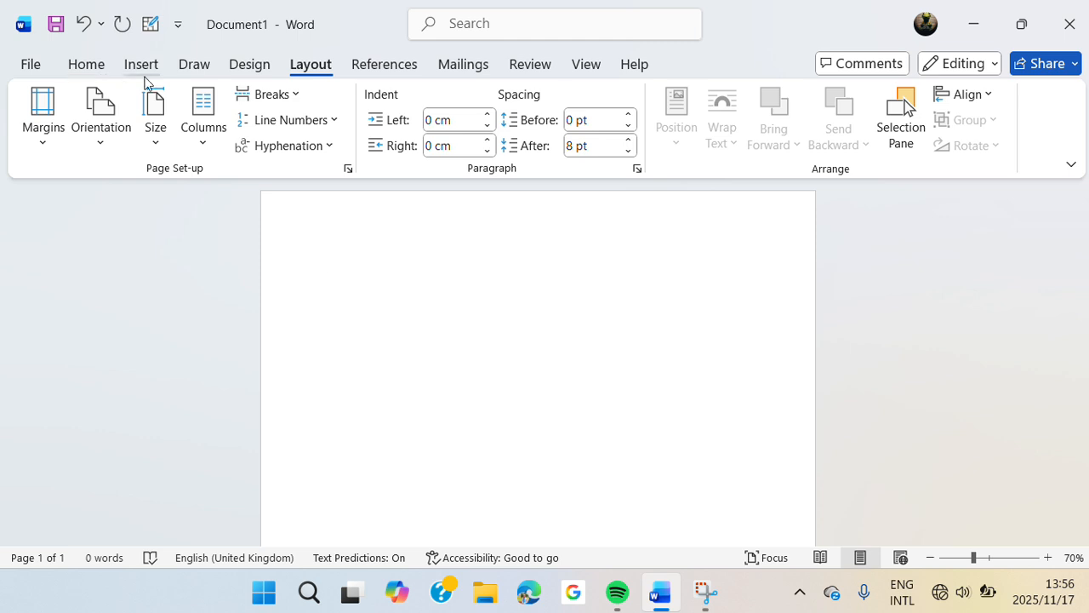
# Step: Set the font for the document text to Times New Roman
pyautogui.click(141, 70)
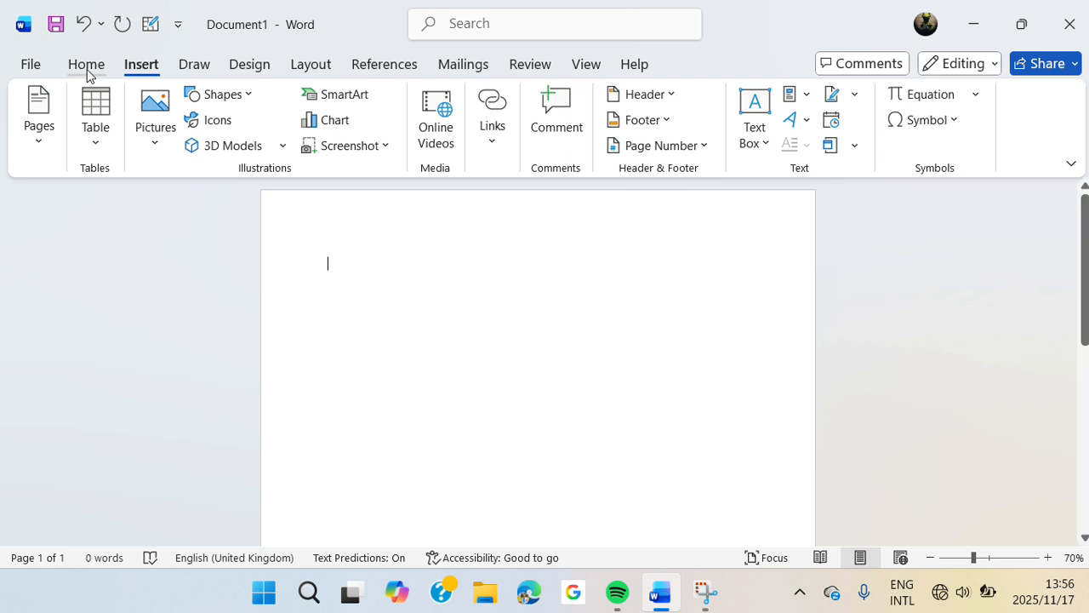
pyautogui.click(86, 68)
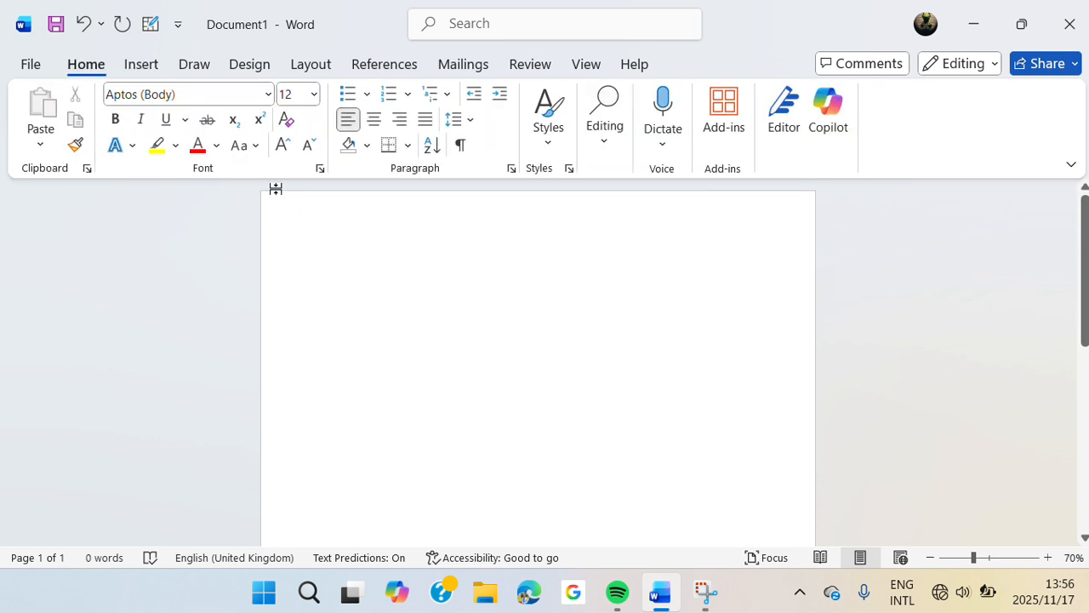
pyautogui.click(270, 99)
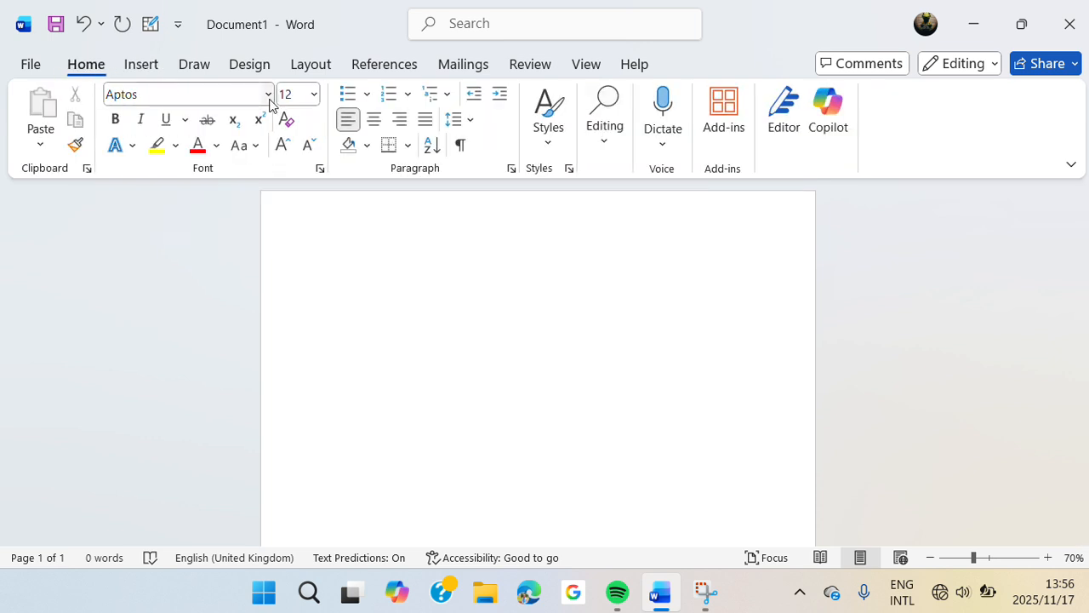
pyautogui.click(269, 102)
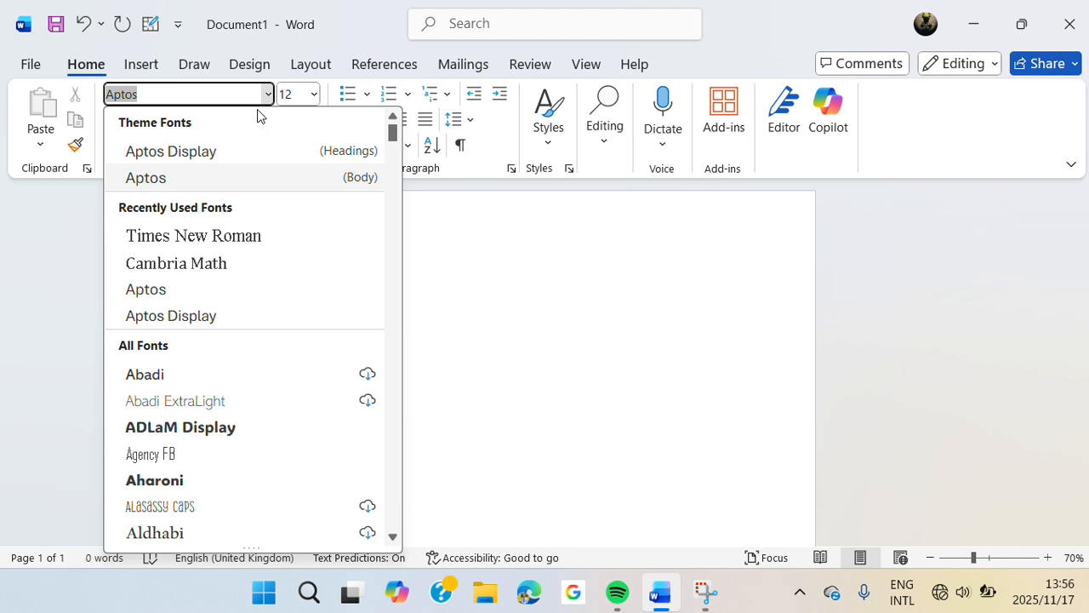
pyautogui.click(243, 236)
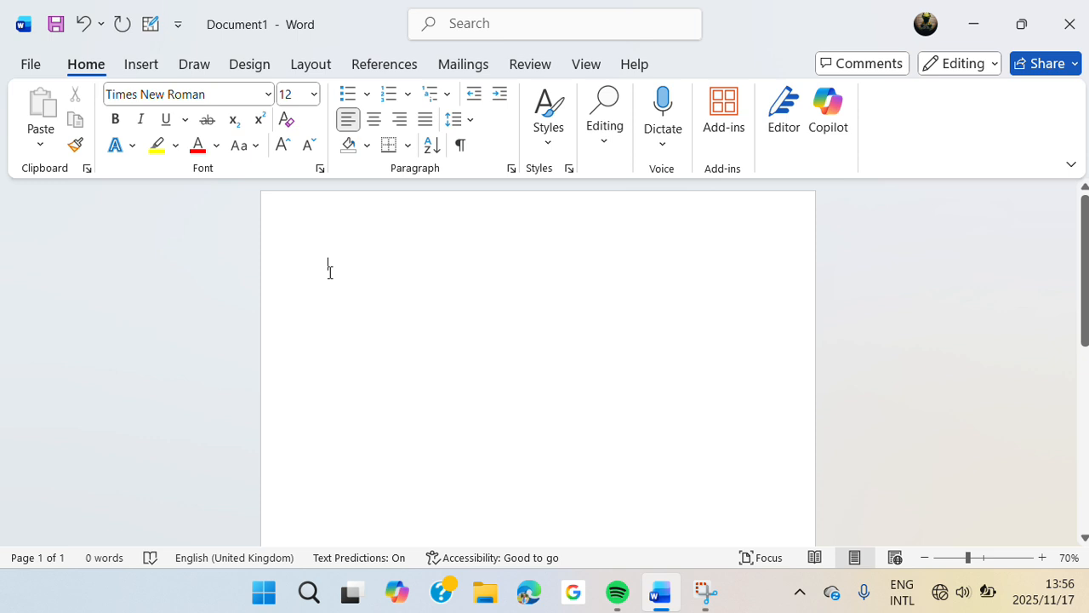
pyautogui.write('hhhhh')
pyautogui.press('BackSpace')
pyautogui.press('BackSpace')
pyautogui.press('BackSpace')
pyautogui.press('BackSpace')
pyautogui.press('BackSpace')
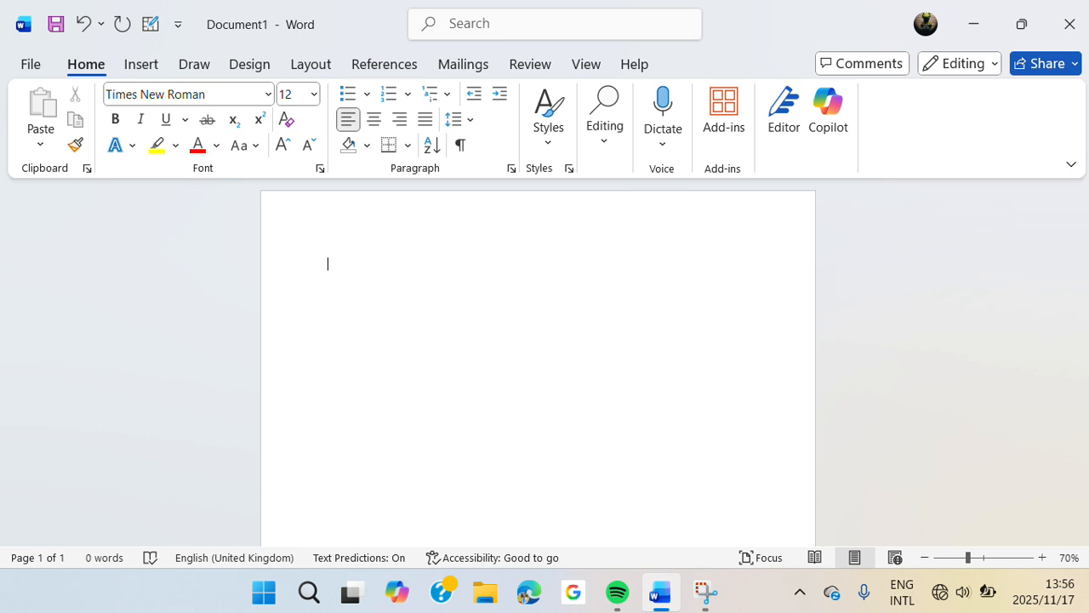
# Step: Write the first line of the document as "Name:" followed by the student's first name
pyautogui.write('N')
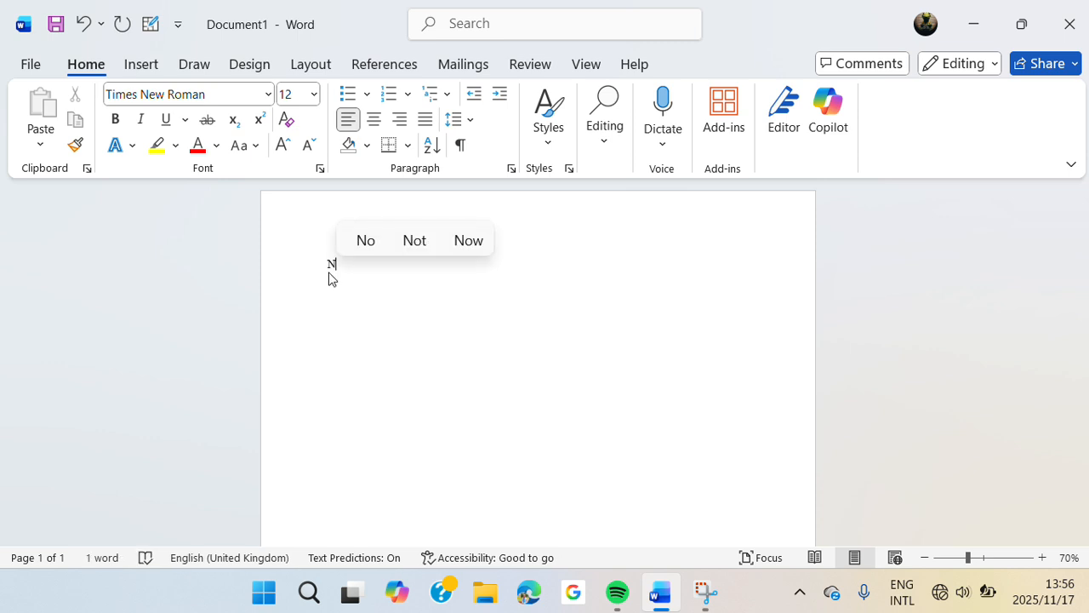
pyautogui.write('ame')
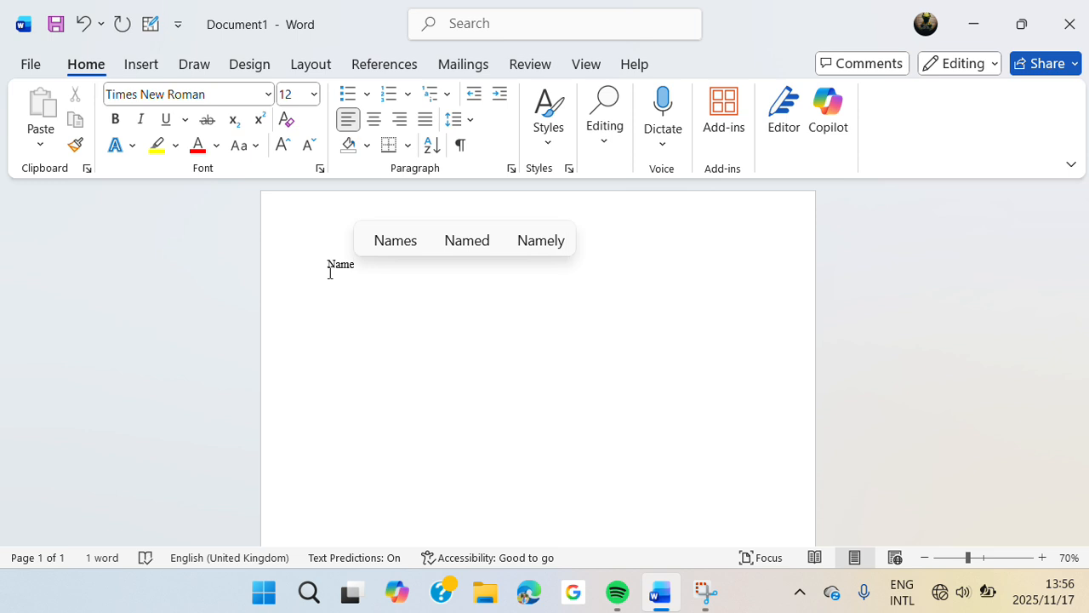
pyautogui.write(':')
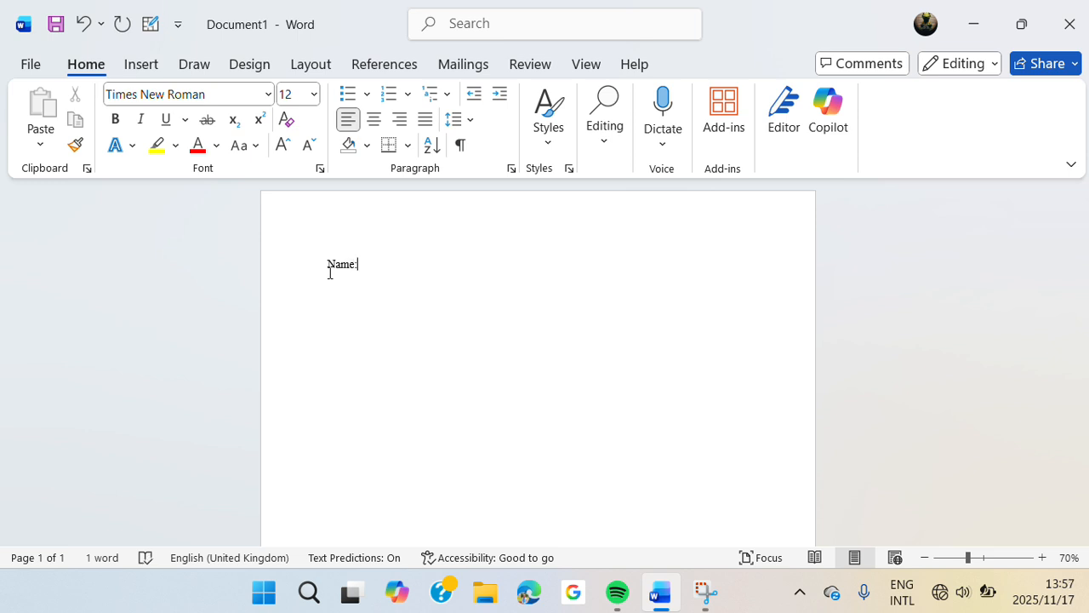
pyautogui.write(' Sam')
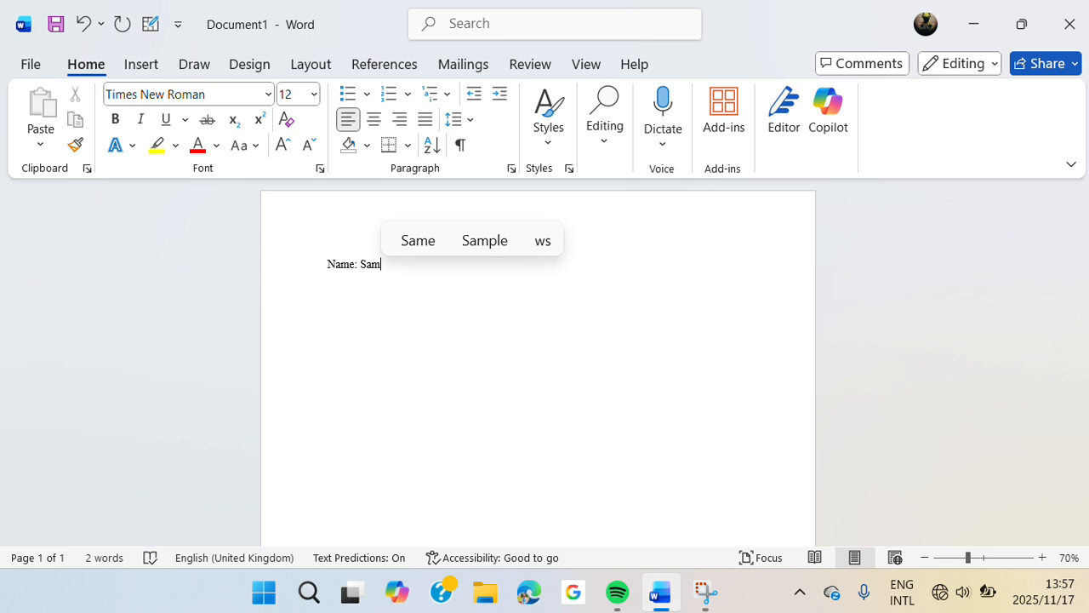
pyautogui.press('Return')
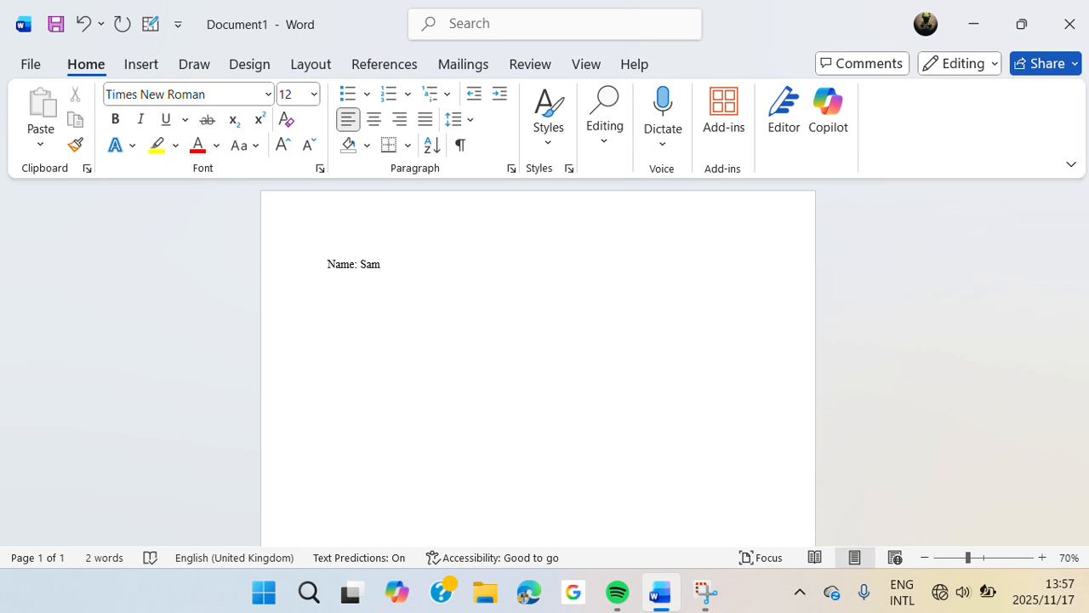
# Step: Add a second line reading "Student Number:" followed by the student's number
pyautogui.write('Stude')
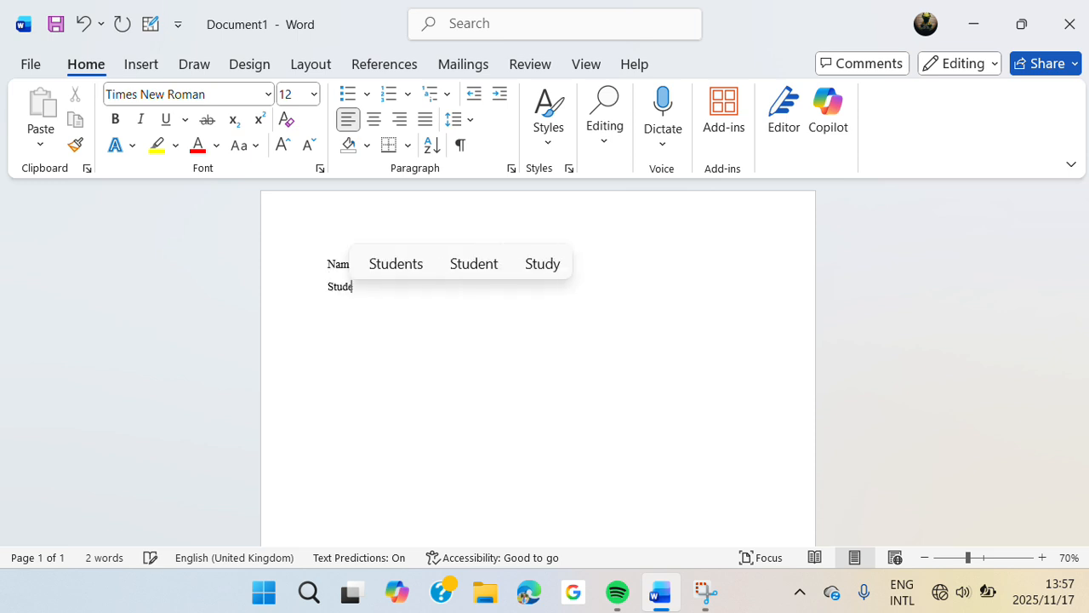
pyautogui.write('nt ')
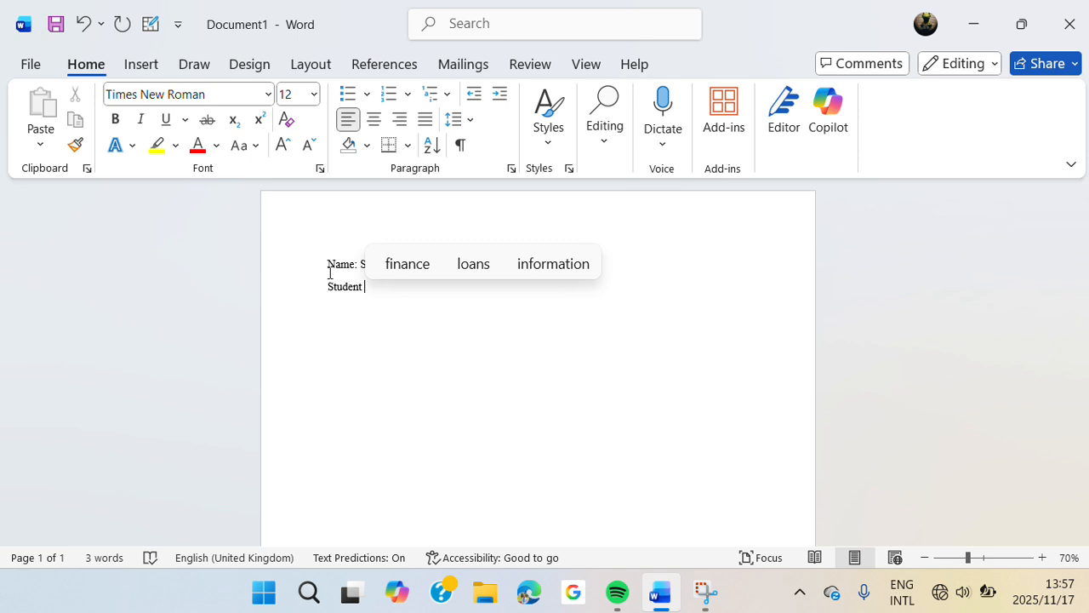
pyautogui.write('Number')
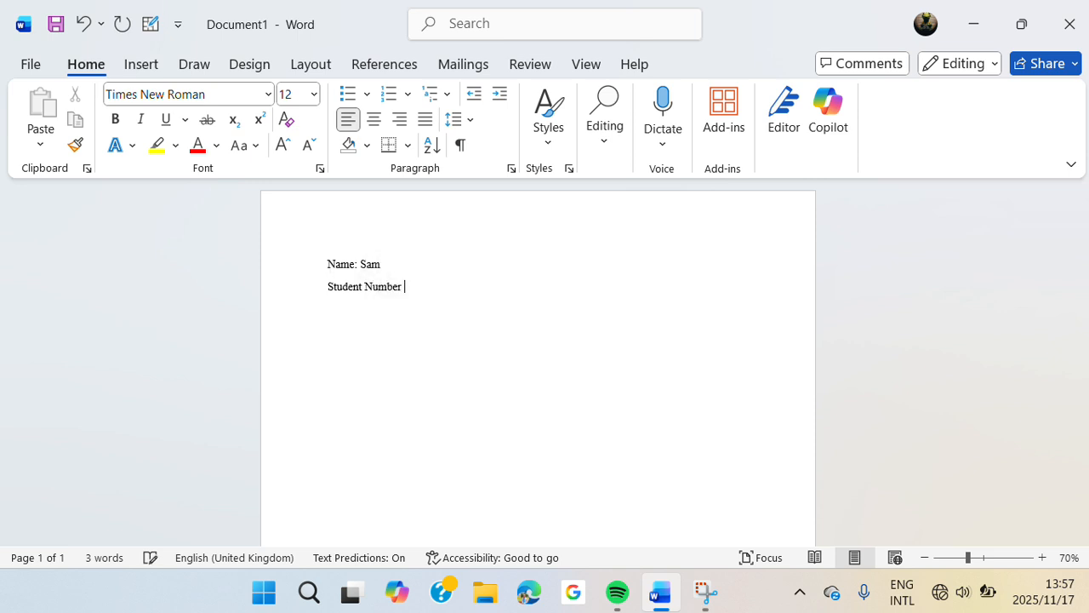
pyautogui.press('BackSpace')
pyautogui.write(': 12345')
pyautogui.press('Return')
# Step: Add a third line reading "Module code: DJCS22" and start a new line below it
pyautogui.write('Mp')
pyautogui.press('BackSpace')
pyautogui.write('odule ')
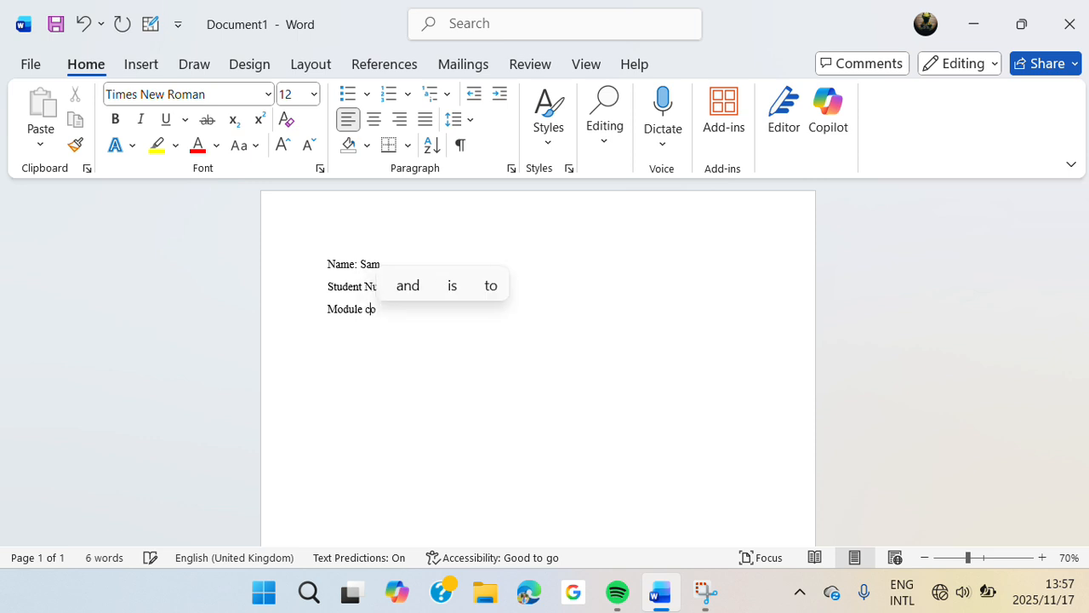
pyautogui.write('co')
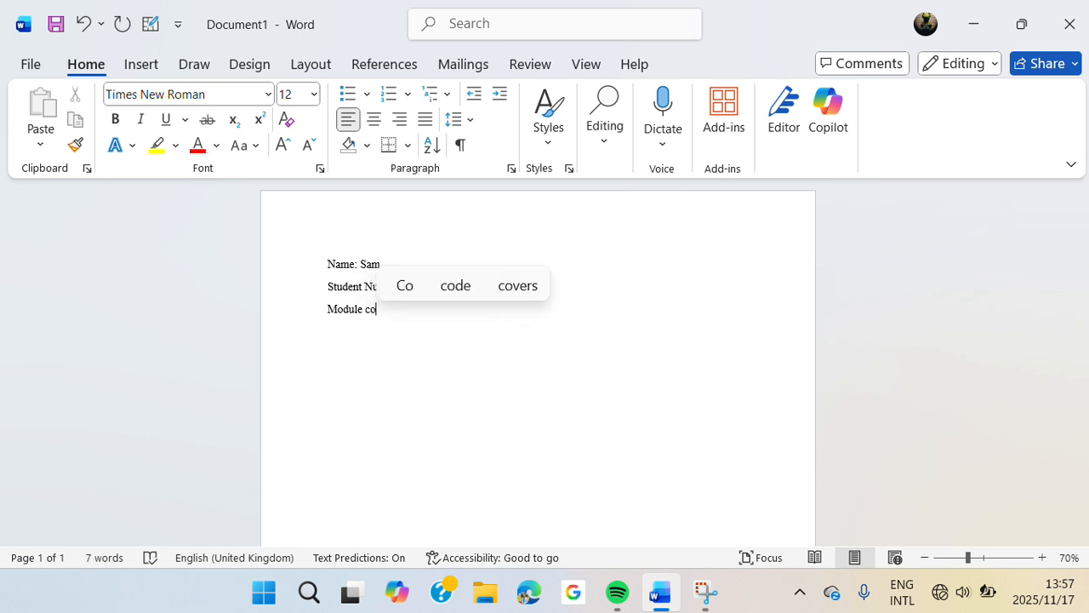
pyautogui.write('de:')
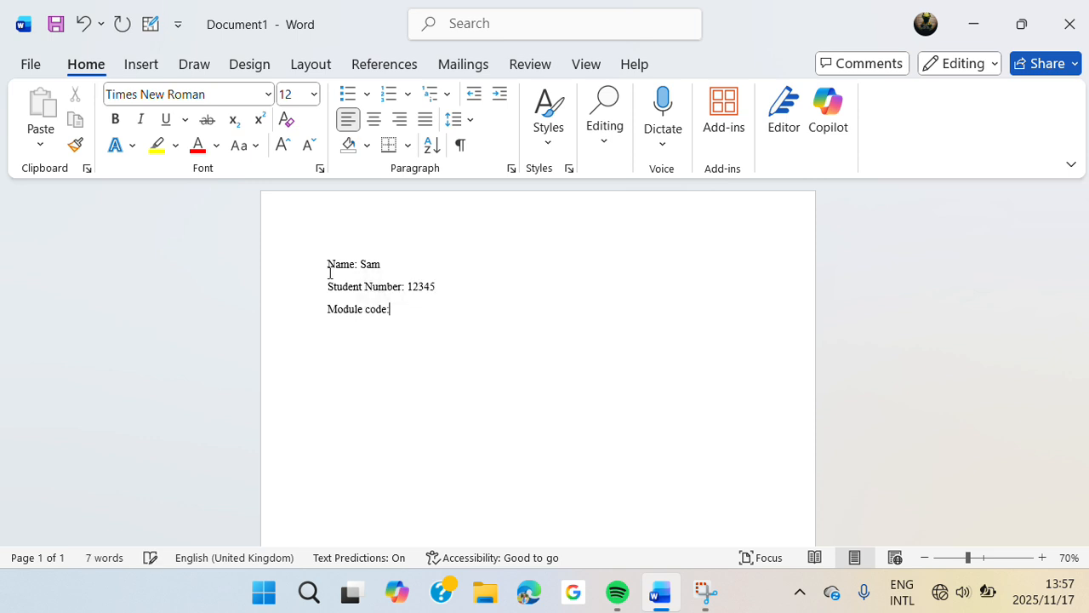
pyautogui.write(' D')
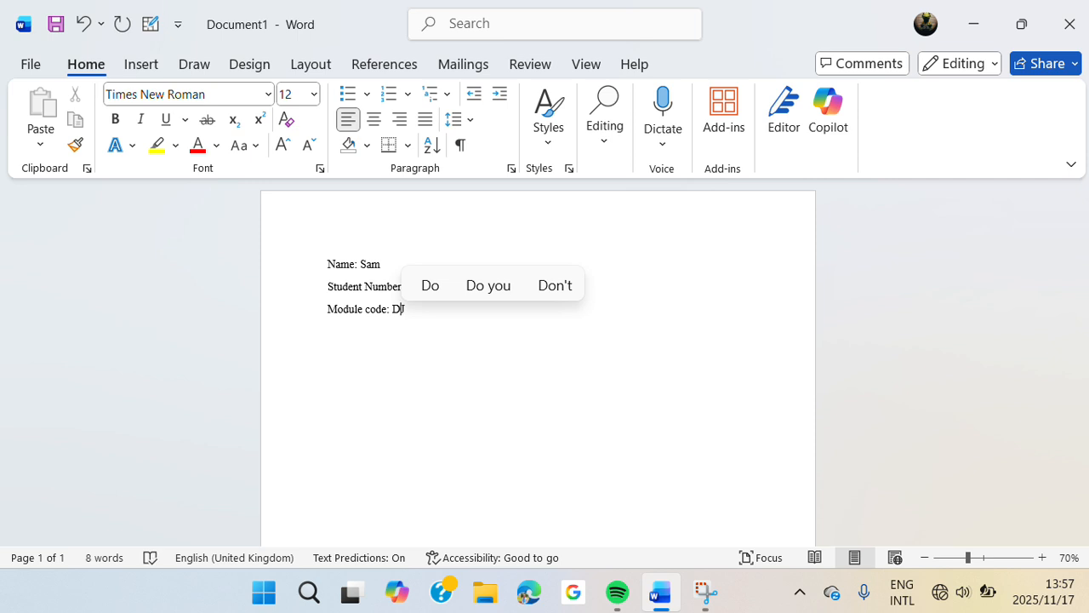
pyautogui.write('JCS')
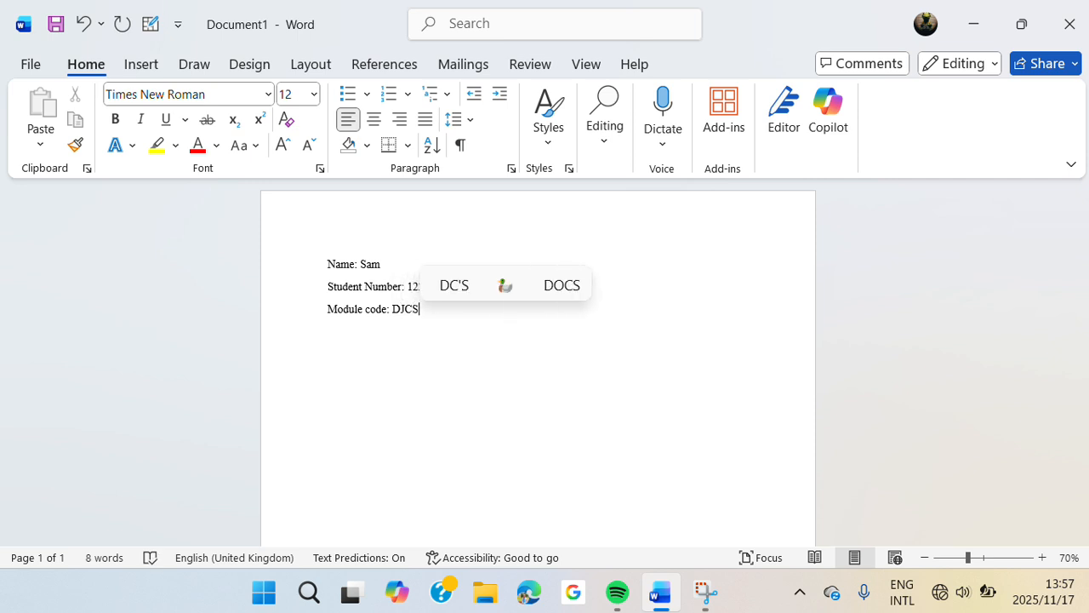
pyautogui.write('22')
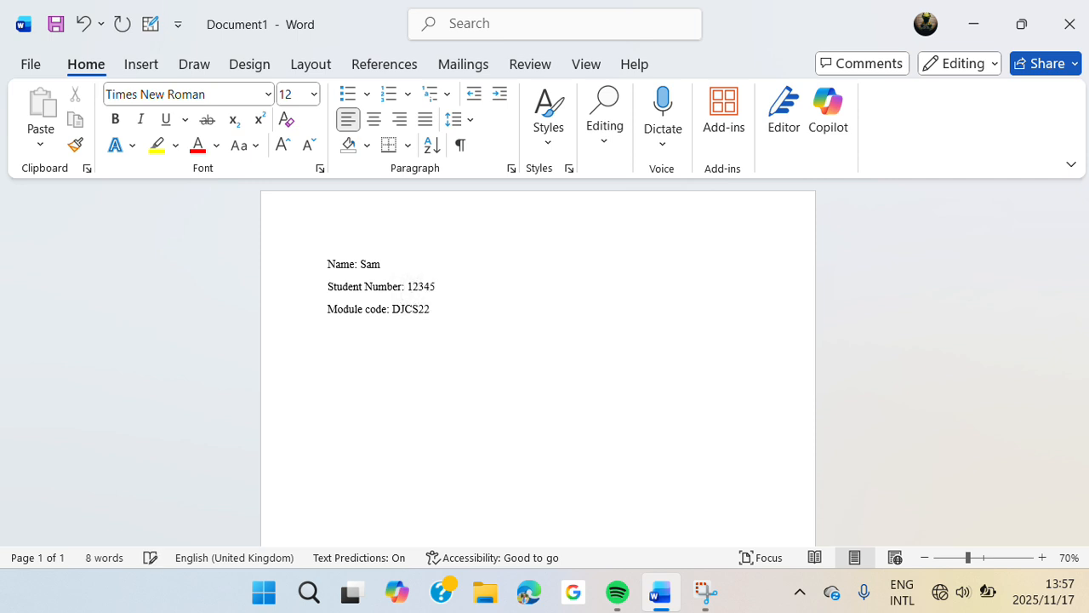
pyautogui.press('Return')
# Step: Add a fourth line reading "Assignment Number: 223" below the module code
pyautogui.write('Assin')
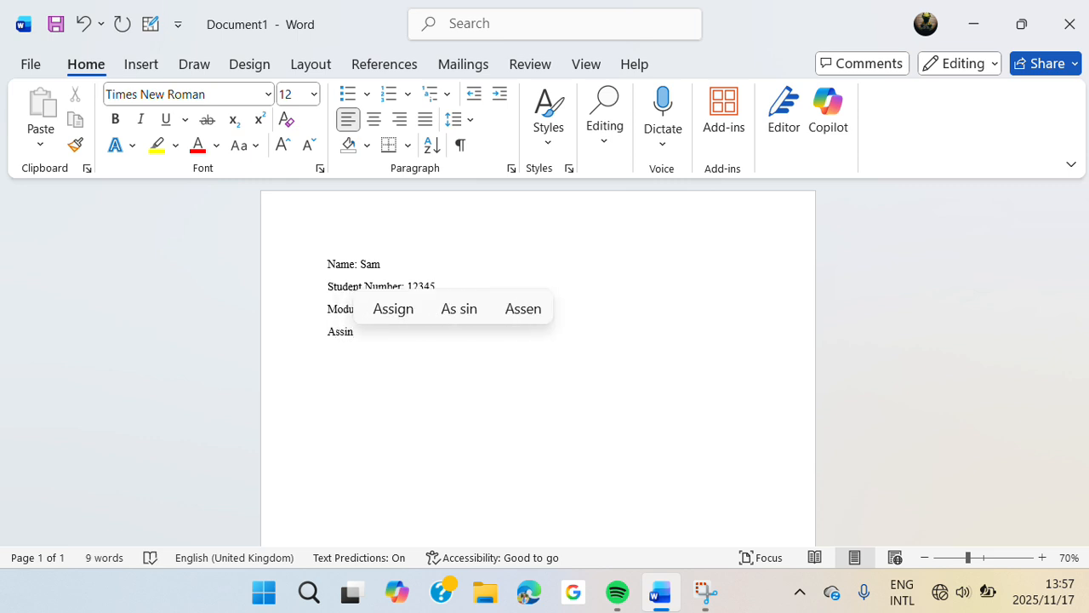
pyautogui.press('BackSpace')
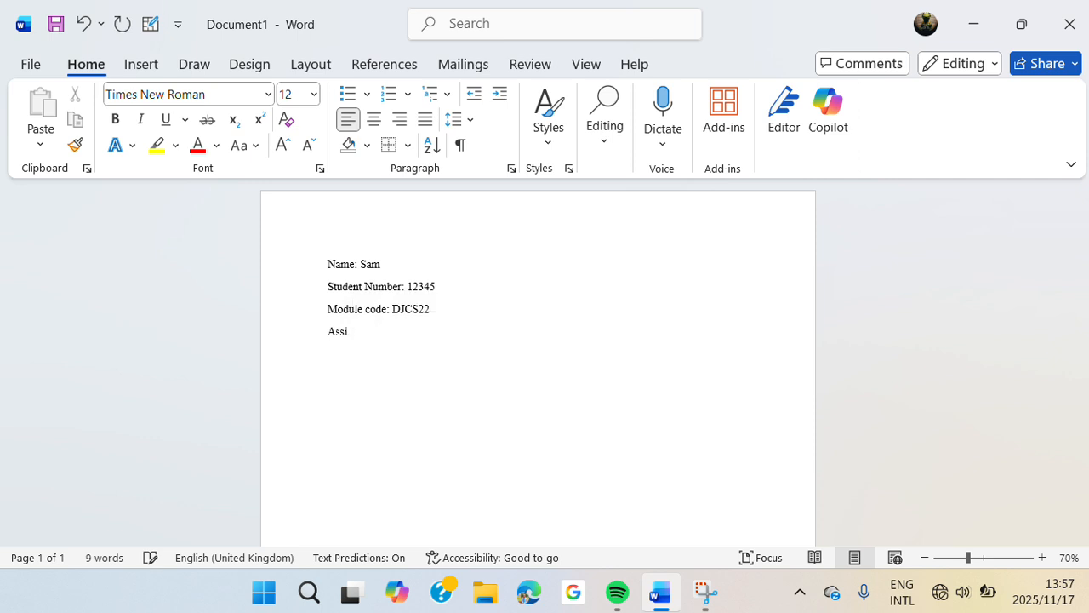
pyautogui.write('gnment')
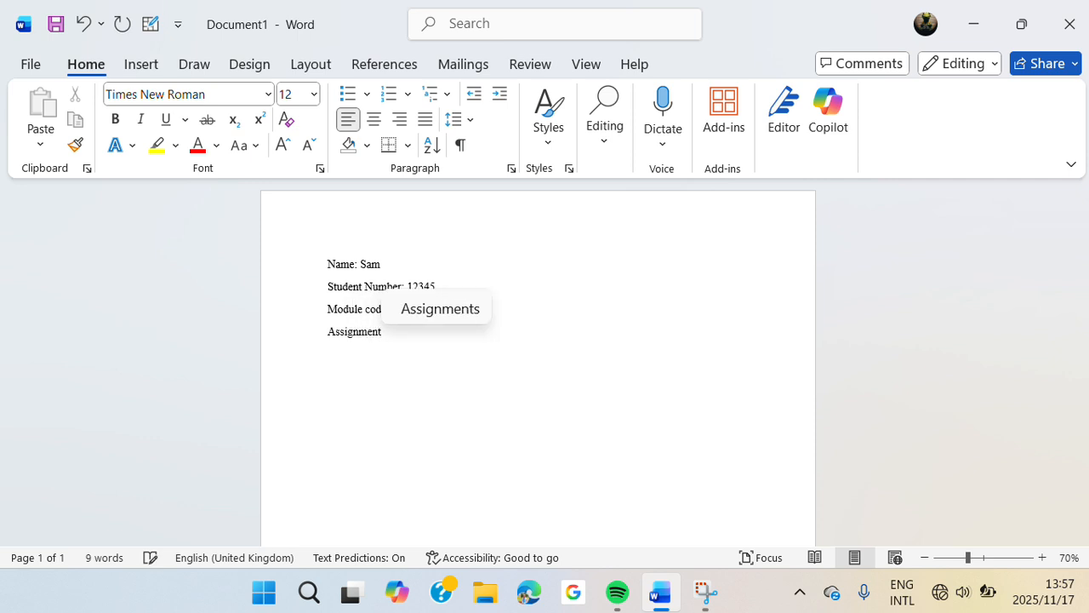
pyautogui.write(' N')
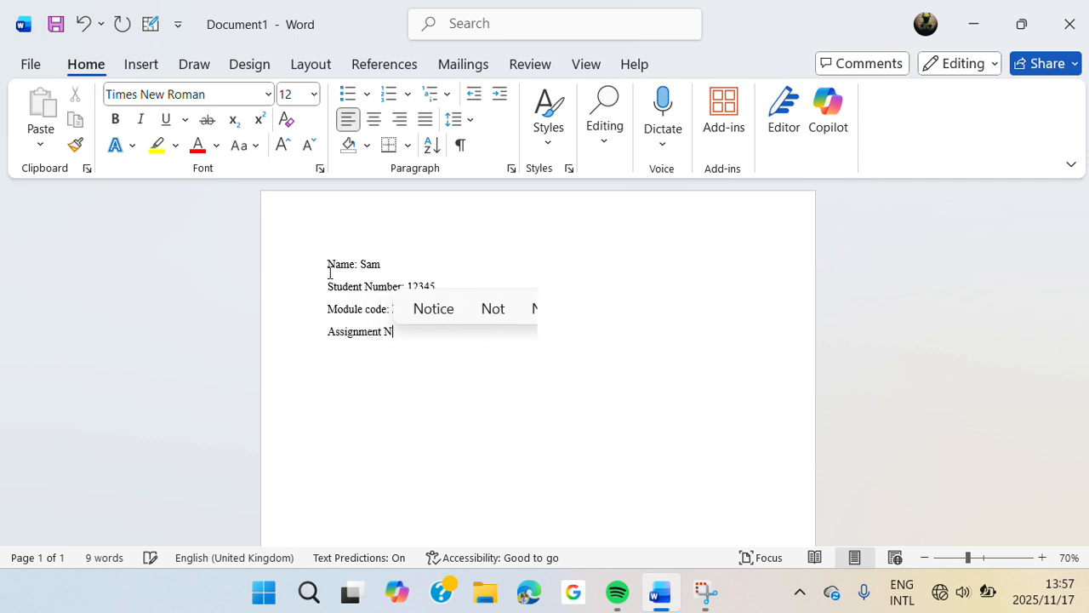
pyautogui.write('umn=')
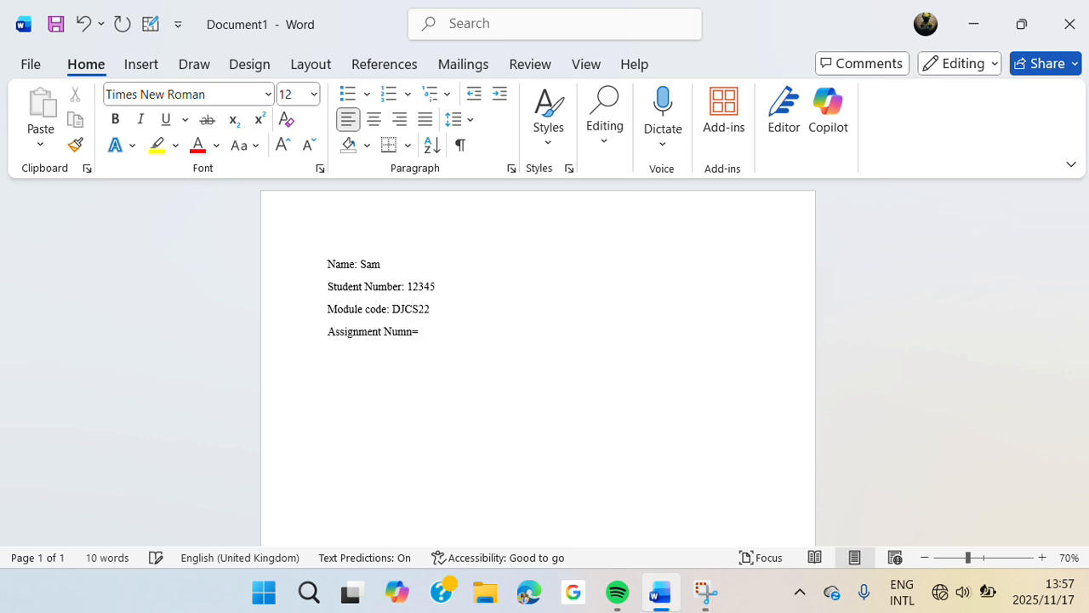
pyautogui.press('BackSpace')
pyautogui.press('BackSpace')
pyautogui.write('ber')
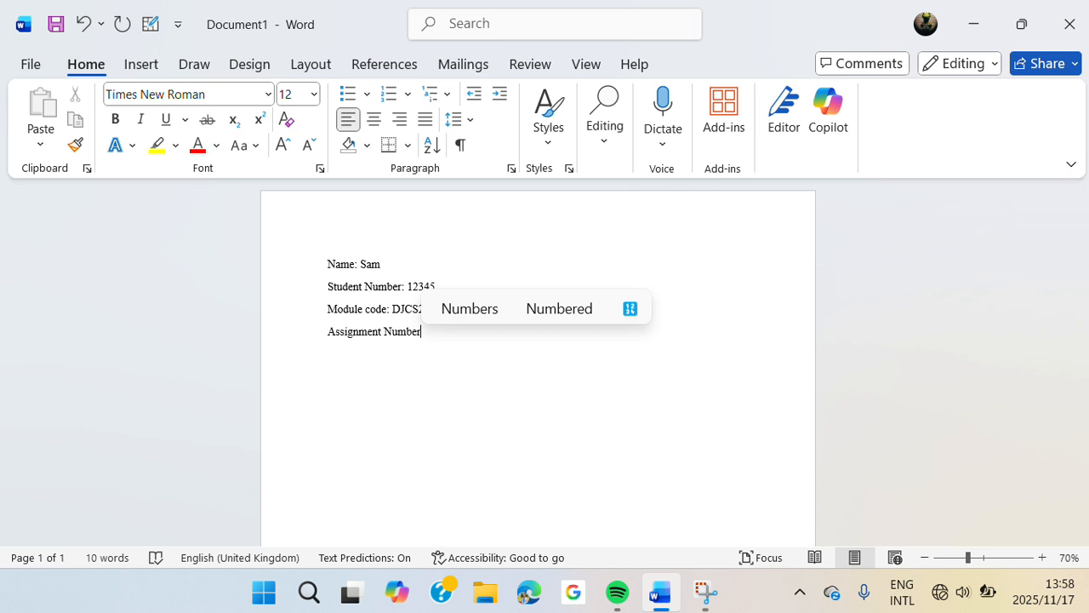
pyautogui.write(':')
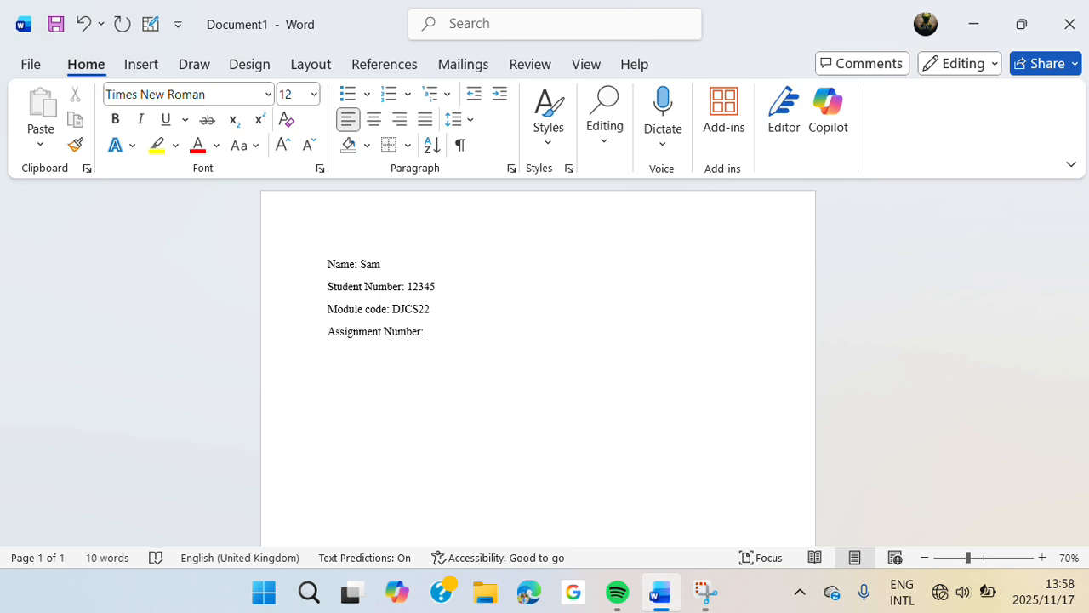
pyautogui.write(' 223')
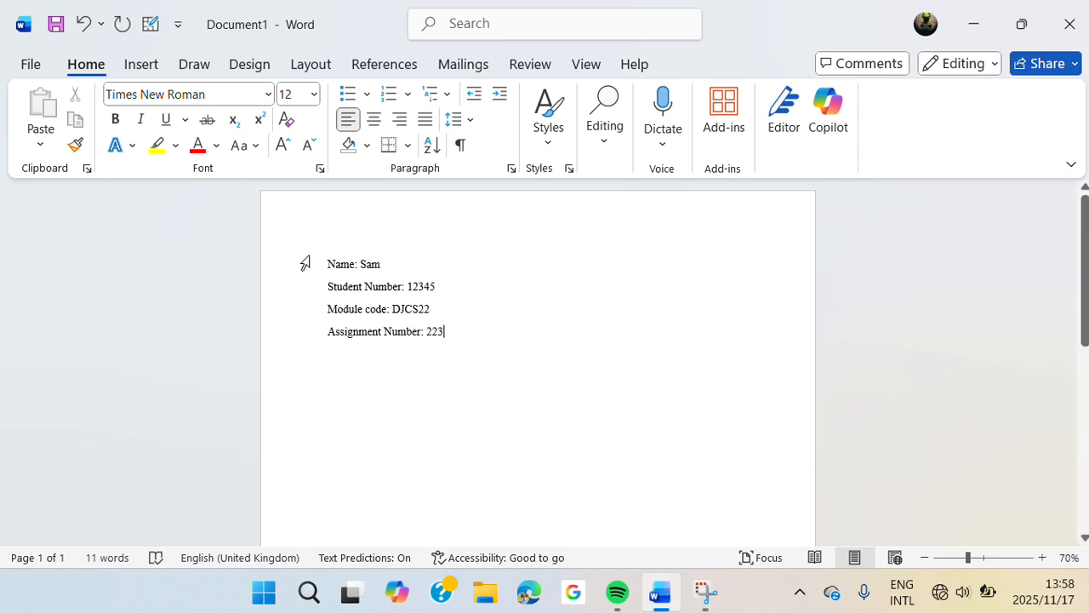
# Step: Make all four student detail lines bold and set their font size to 14
pyautogui.click(313, 270)
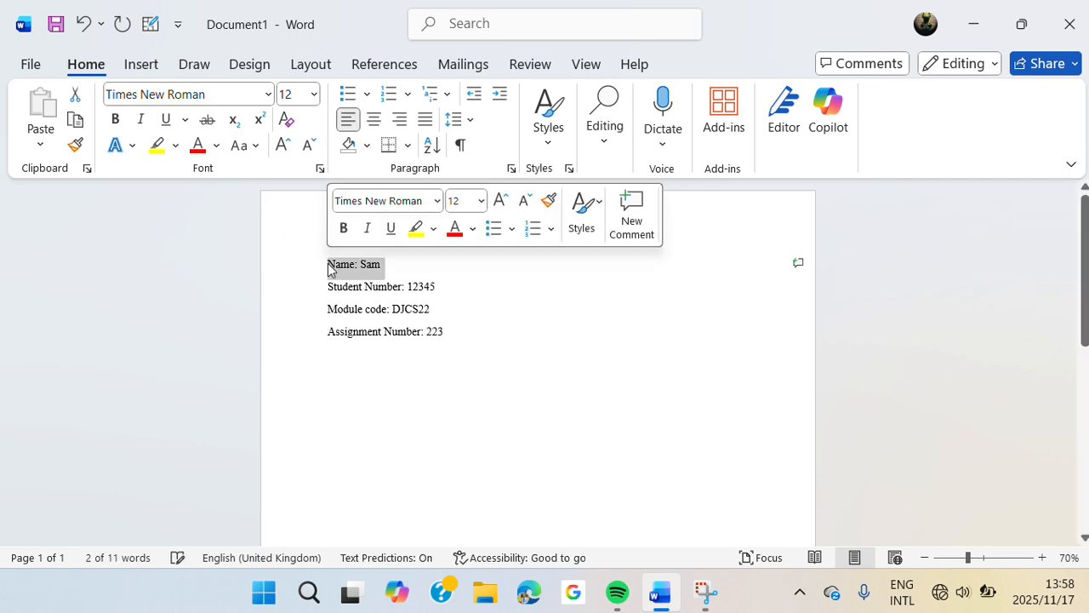
pyautogui.click(492, 361)
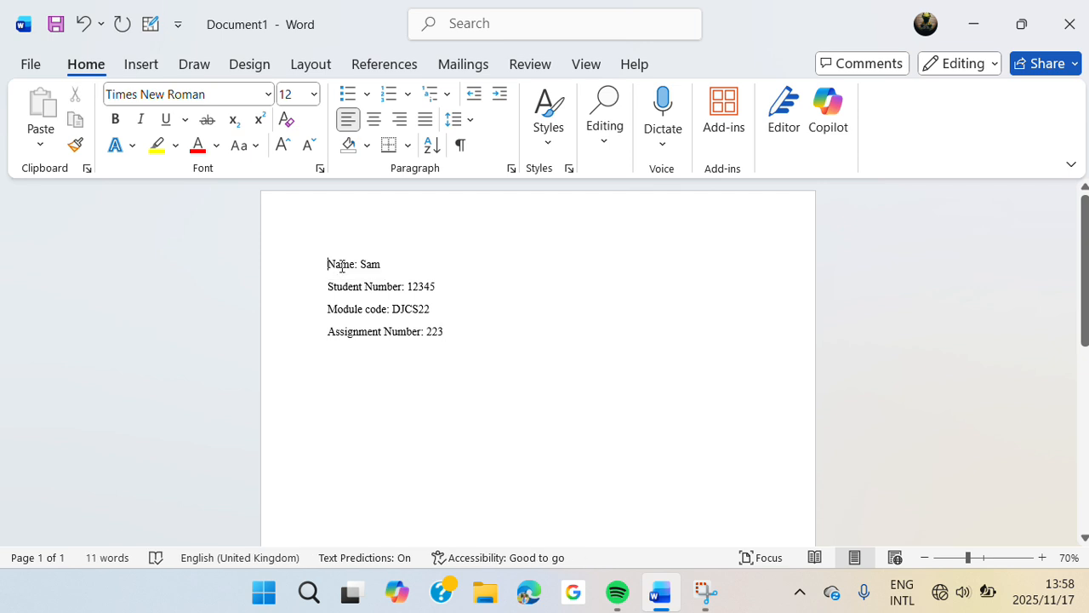
pyautogui.moveTo(330, 261); pyautogui.dragTo(432, 337)
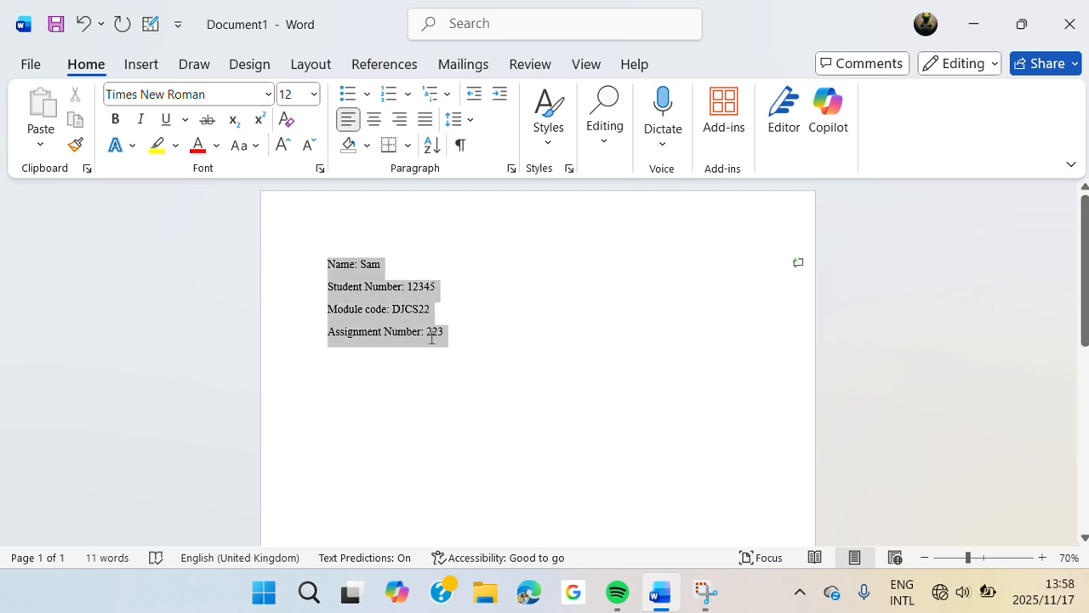
pyautogui.click(117, 120)
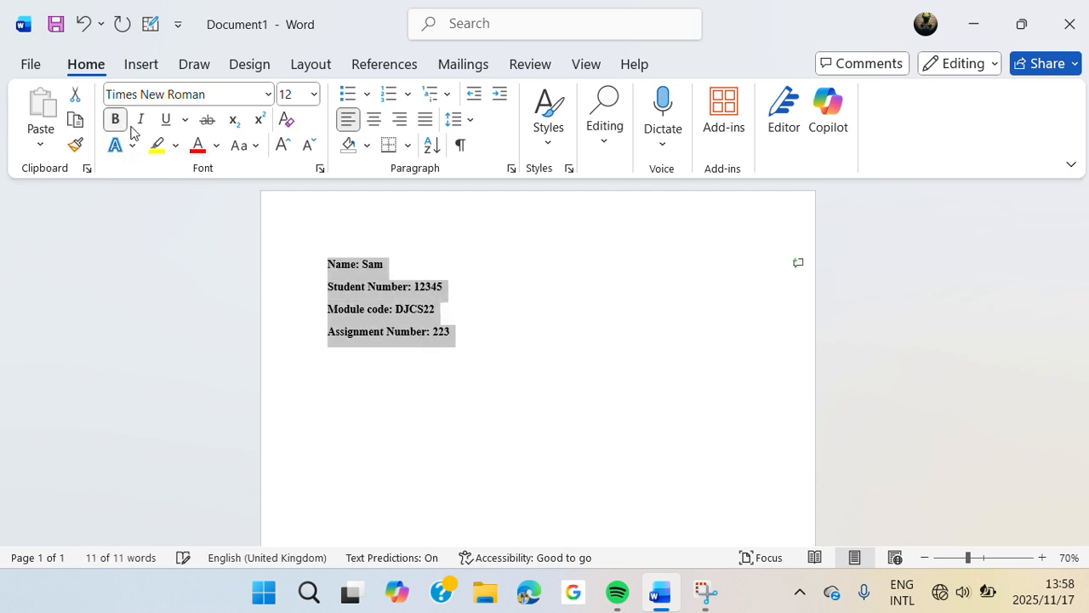
pyautogui.click(283, 148)
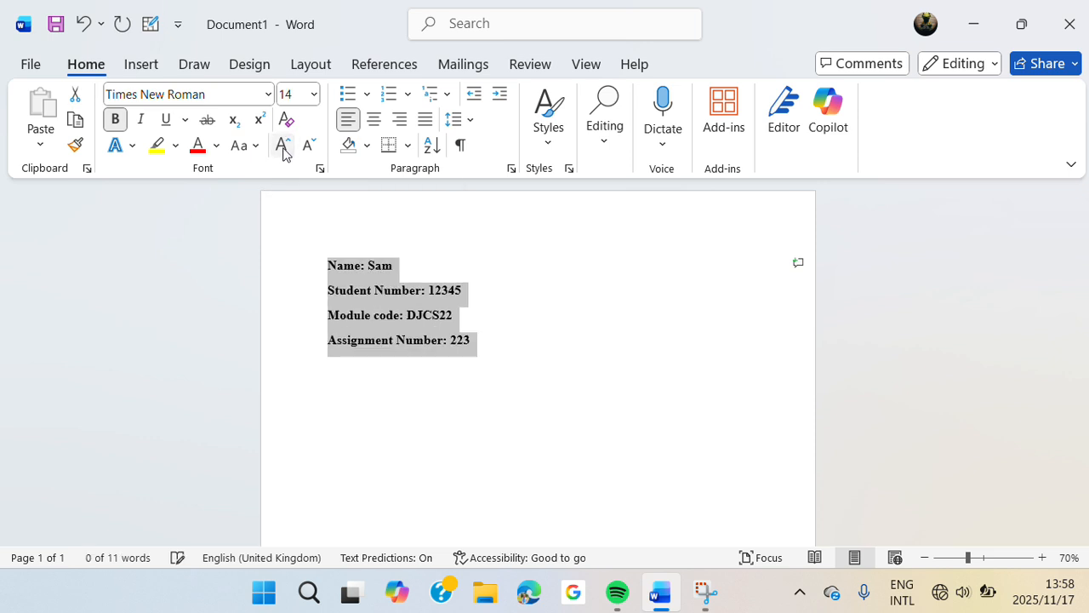
pyautogui.click(525, 366)
# Step: Add blank lines after the assignment number until the cursor stands on the first line of page 2
pyautogui.scroll(-1, 525, 367)
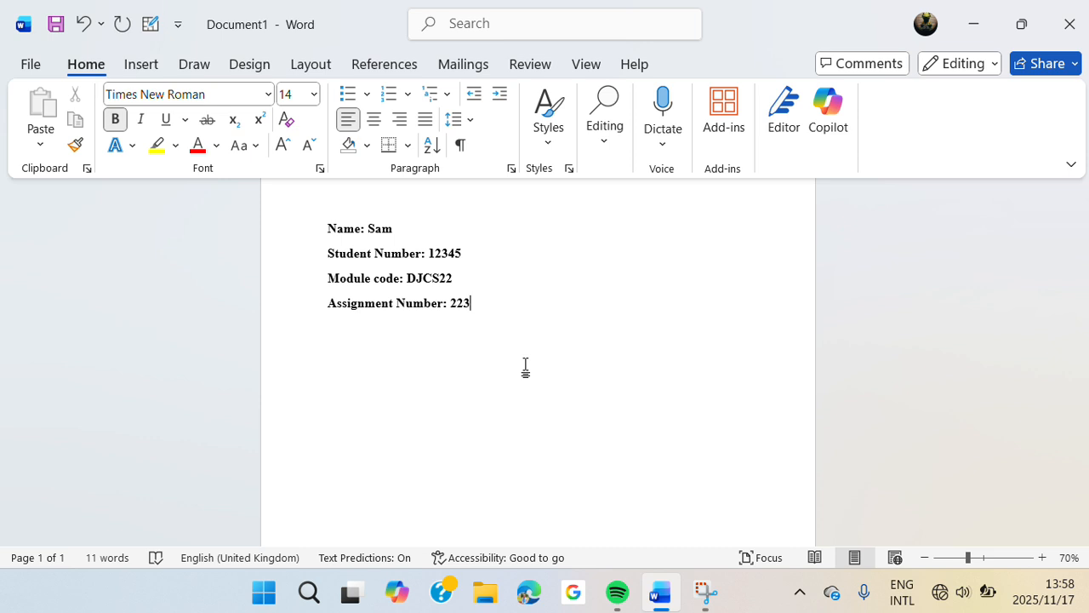
pyautogui.press('Return')
pyautogui.press('Return')
pyautogui.press('Return')
pyautogui.press('Return')
pyautogui.press('Return')
pyautogui.press('Return')
pyautogui.press('Return')
pyautogui.press('Return')
pyautogui.press('Return')
pyautogui.press('Return')
pyautogui.press('Return')
pyautogui.press('Return')
pyautogui.press('Return')
pyautogui.press('Return')
pyautogui.press('Return')
pyautogui.press('Return')
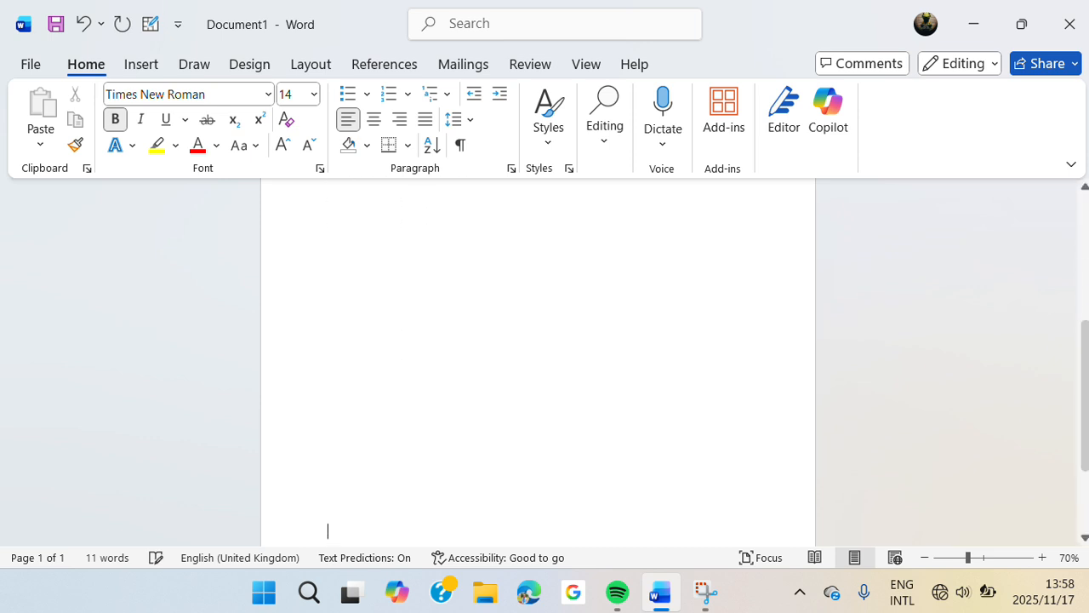
pyautogui.press('Return')
pyautogui.press('Return')
pyautogui.press('Return')
pyautogui.press('Return')
pyautogui.press('Return')
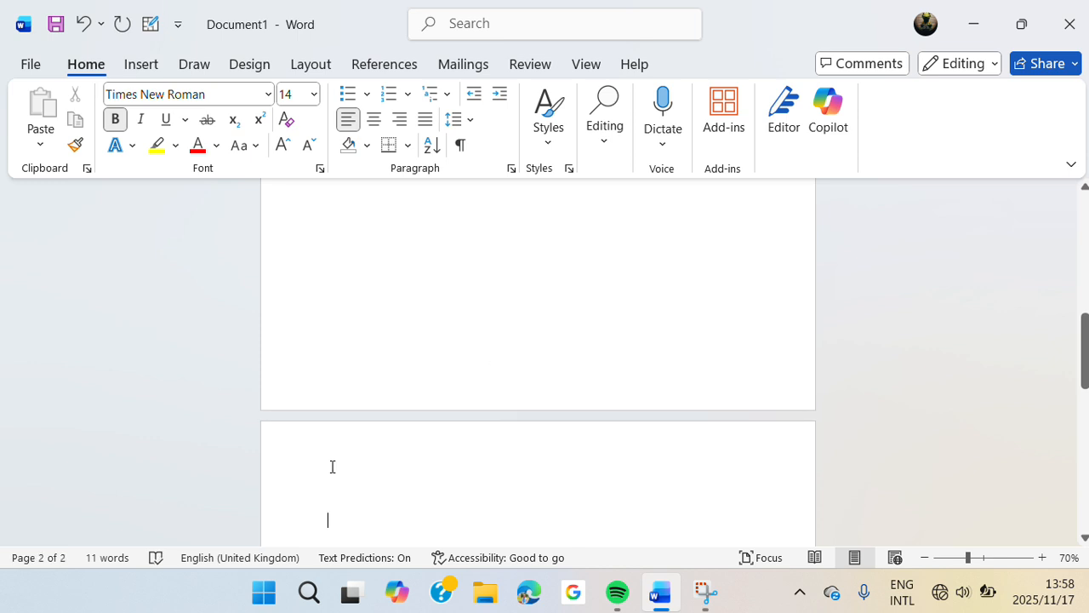
pyautogui.press('BackSpace')
pyautogui.press('Return')
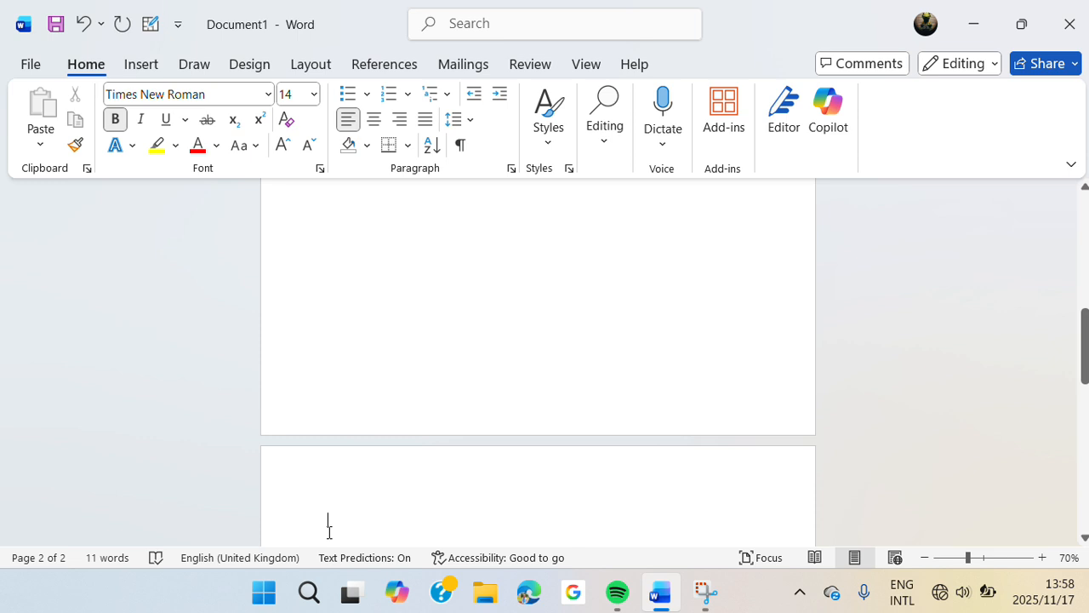
# Step: Write the heading "Table of contents" on the first line of page 2
pyautogui.write('T')
pyautogui.write('le')
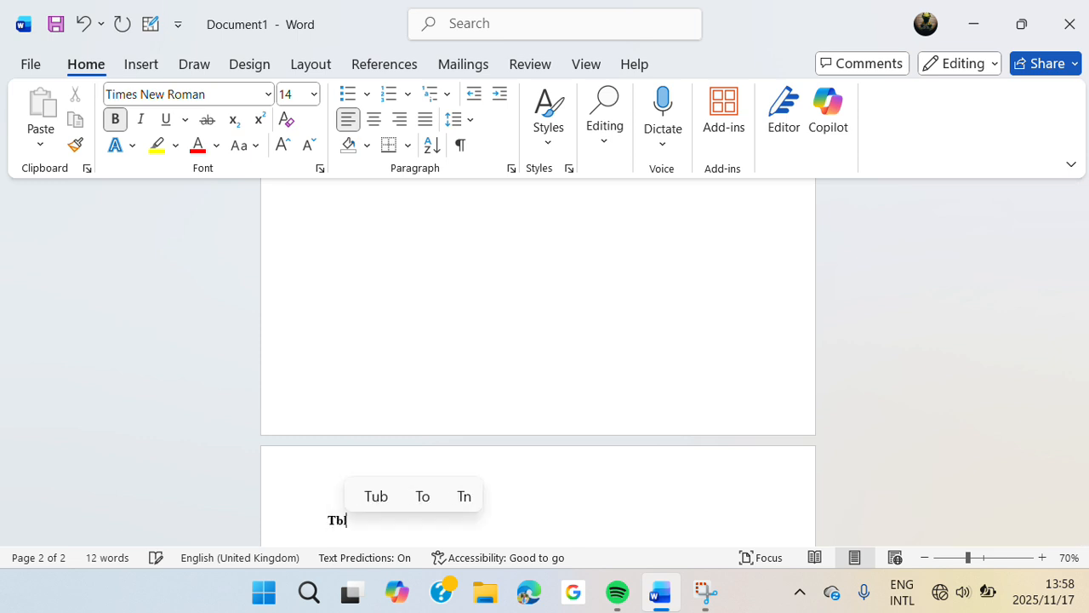
pyautogui.press('BackSpace')
pyautogui.press('BackSpace')
pyautogui.press('BackSpace')
pyautogui.press('BackSpace')
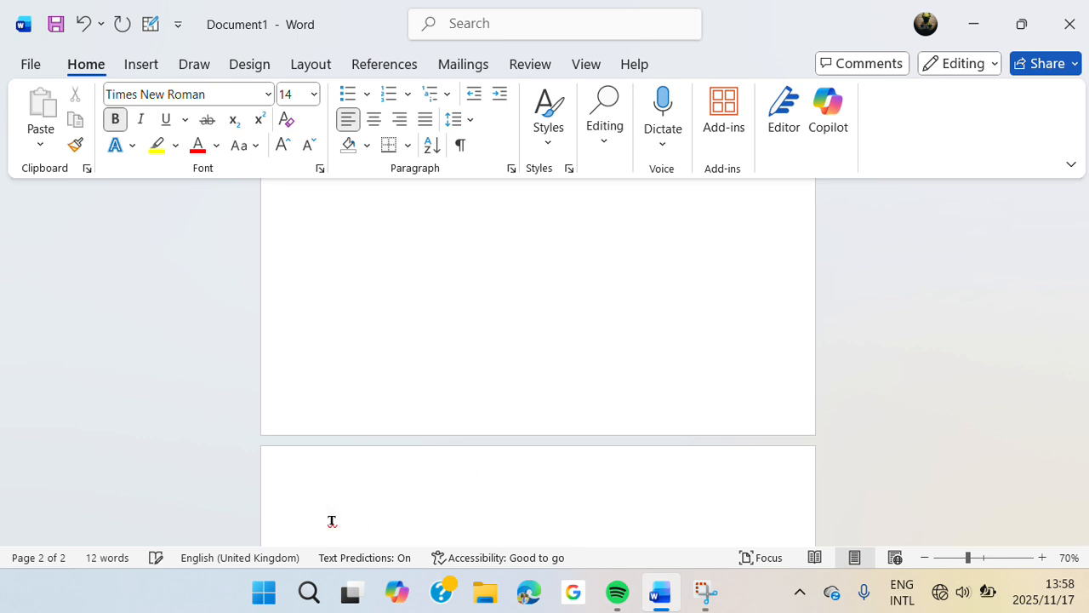
pyautogui.write('ab')
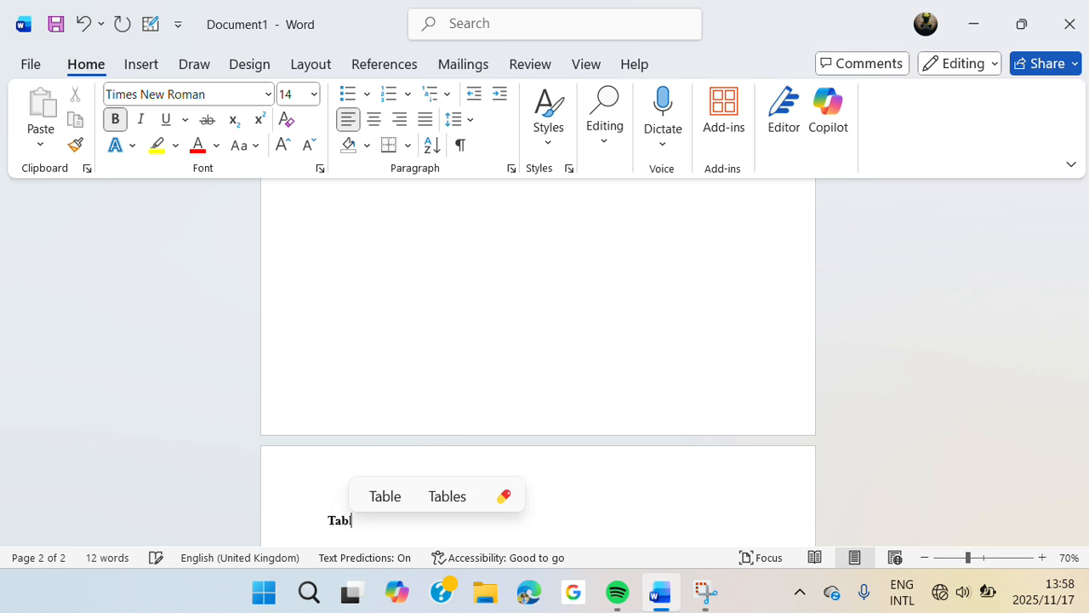
pyautogui.write('le of')
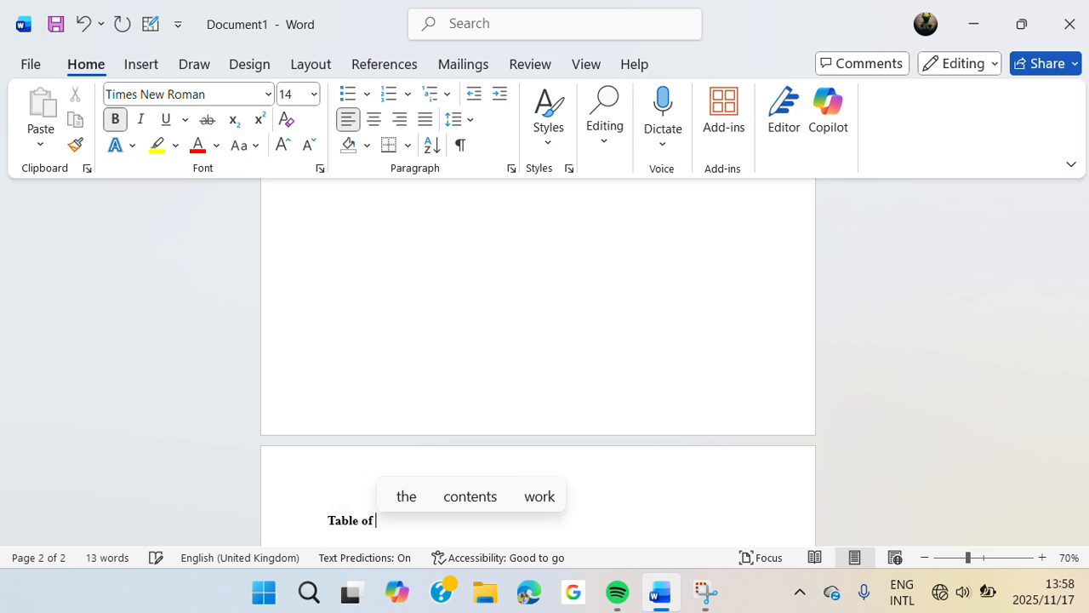
pyautogui.write(' cont')
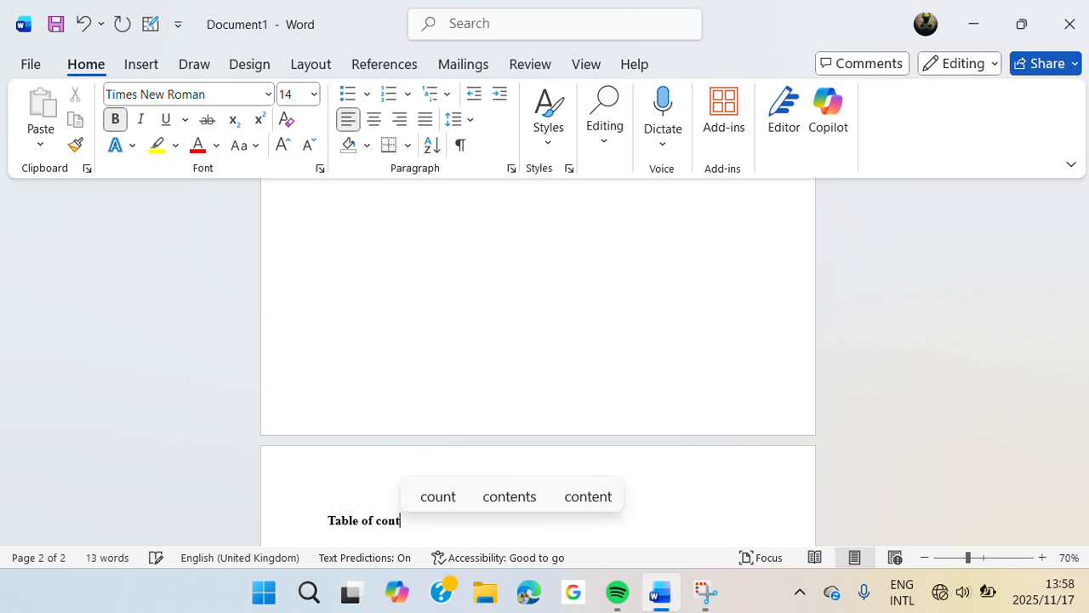
pyautogui.write('ents')
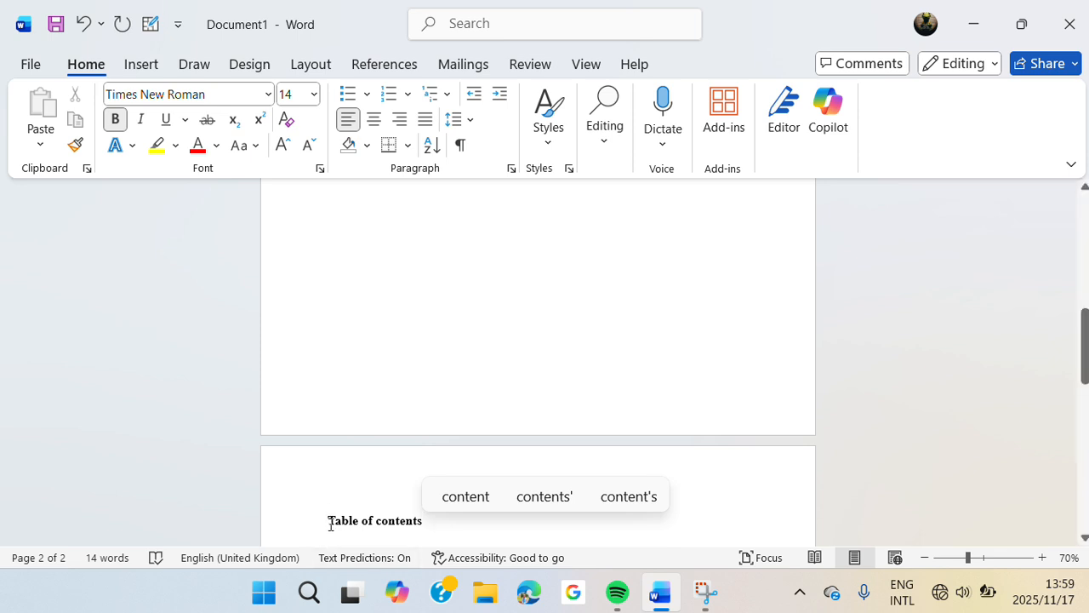
# Step: Increase the font size of the "Table of contents" heading to 18
pyautogui.moveTo(331, 524); pyautogui.dragTo(432, 524)
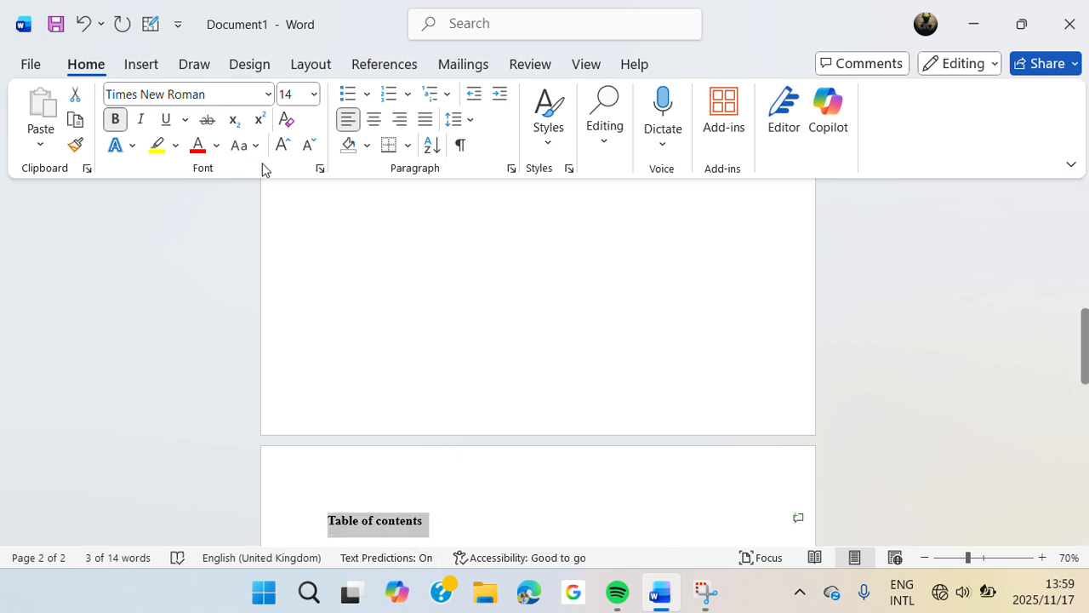
pyautogui.click(282, 145)
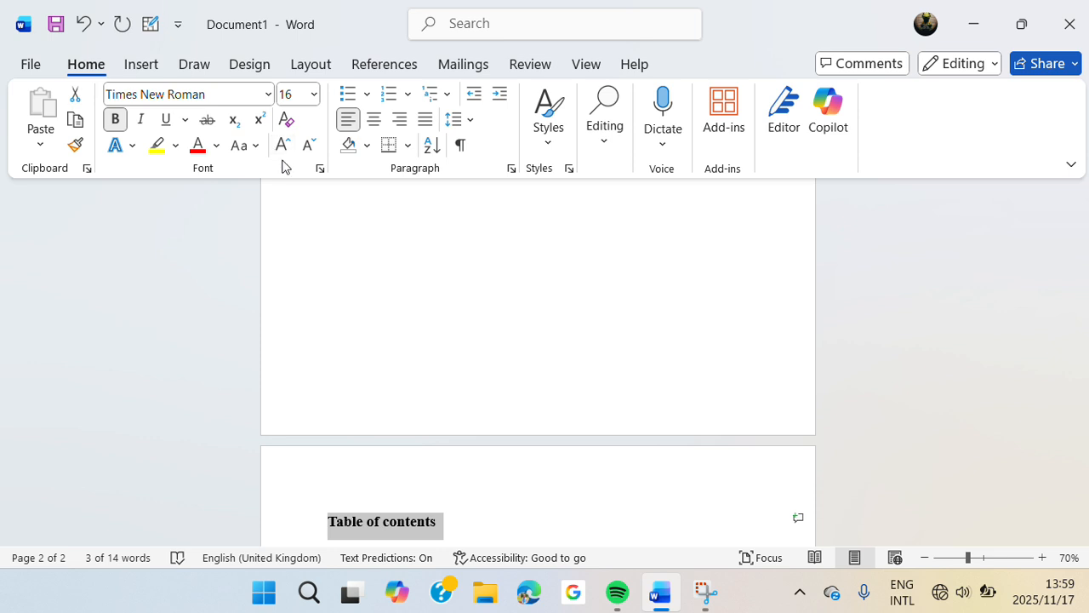
pyautogui.click(282, 146)
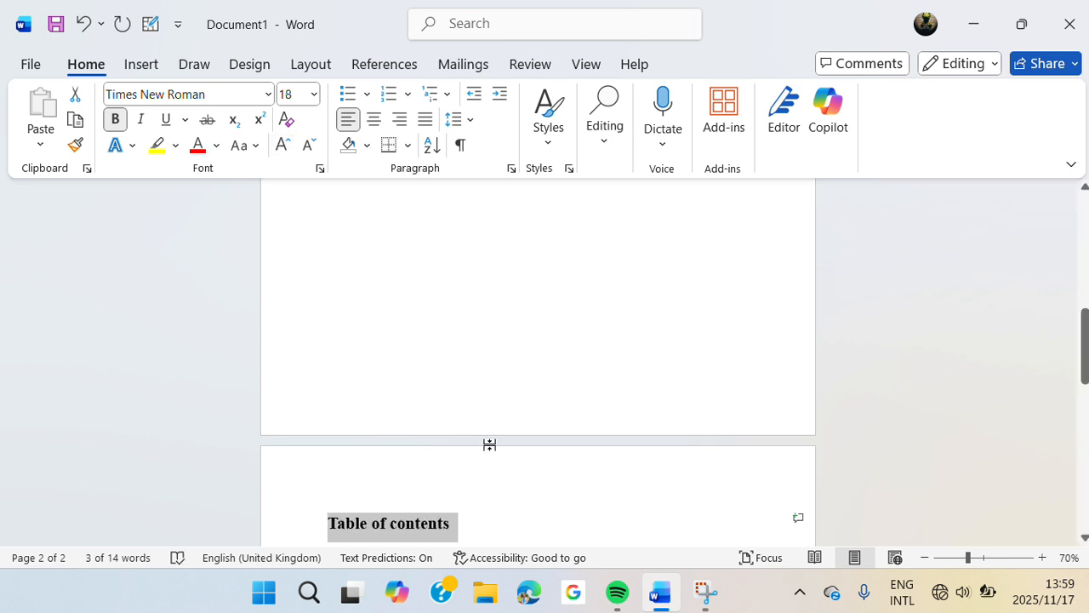
# Step: Insert the built-in Automatic Table 1 below the "Table of contents" heading, leaving a blank line between, and dismiss the notice
pyautogui.click(496, 492)
pyautogui.scroll(-3, 482, 501)
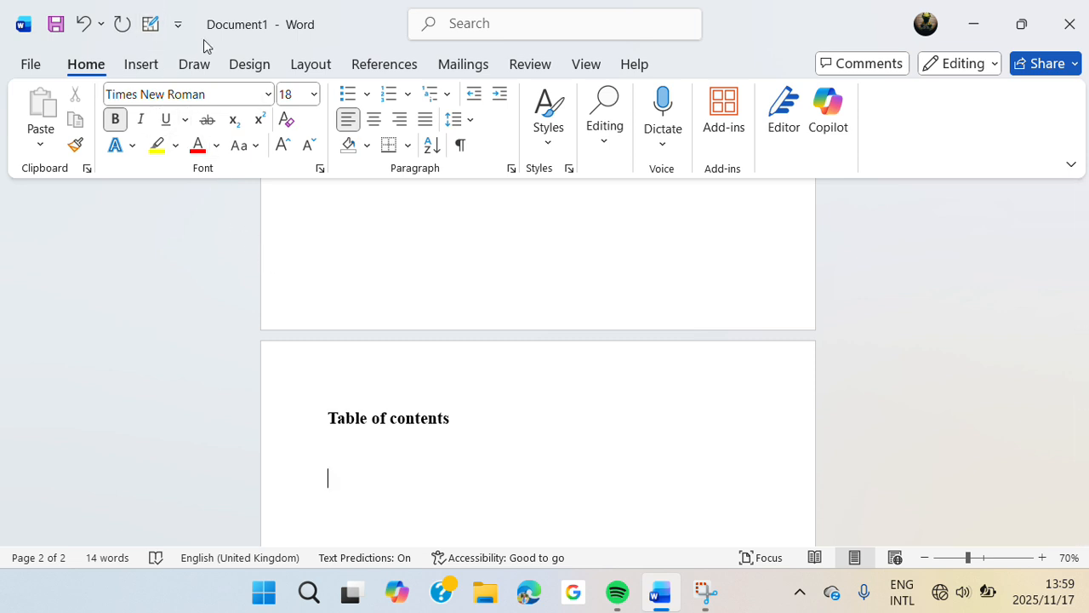
pyautogui.click(384, 63)
pyautogui.click(30, 119)
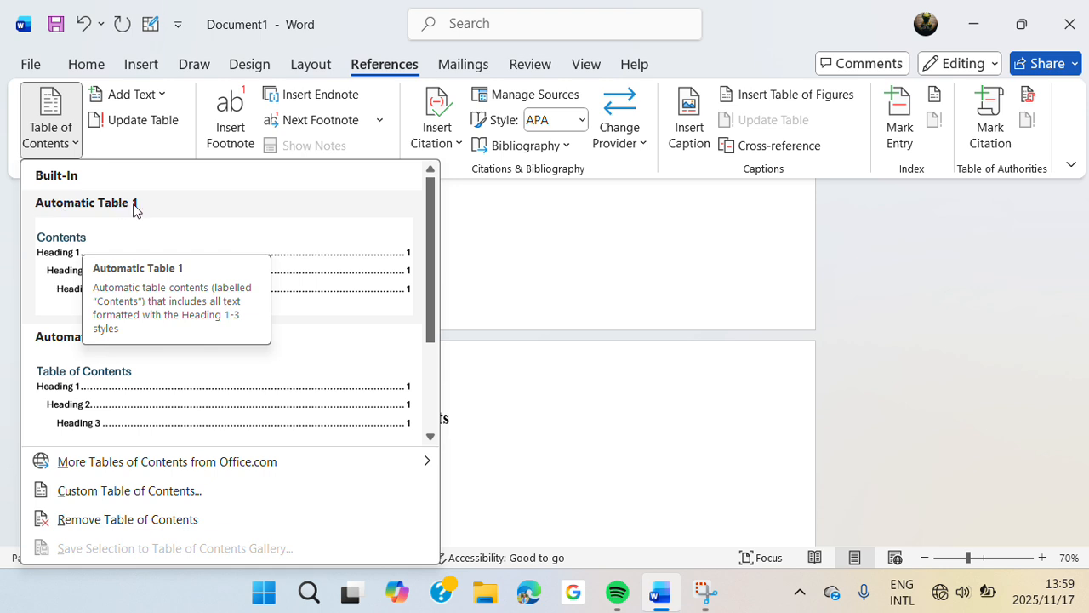
pyautogui.click(78, 256)
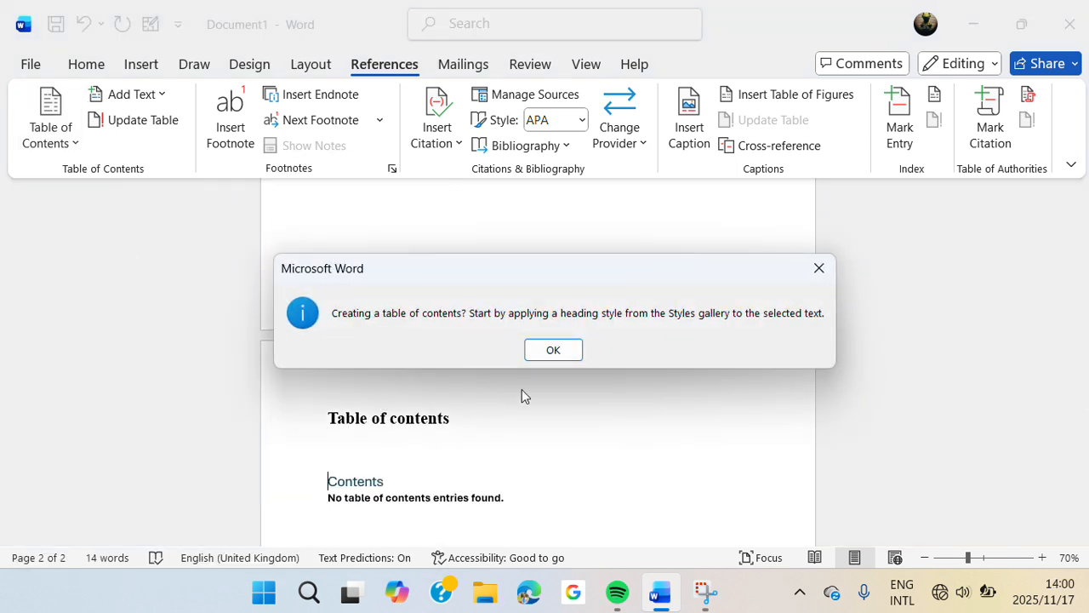
pyautogui.click(554, 352)
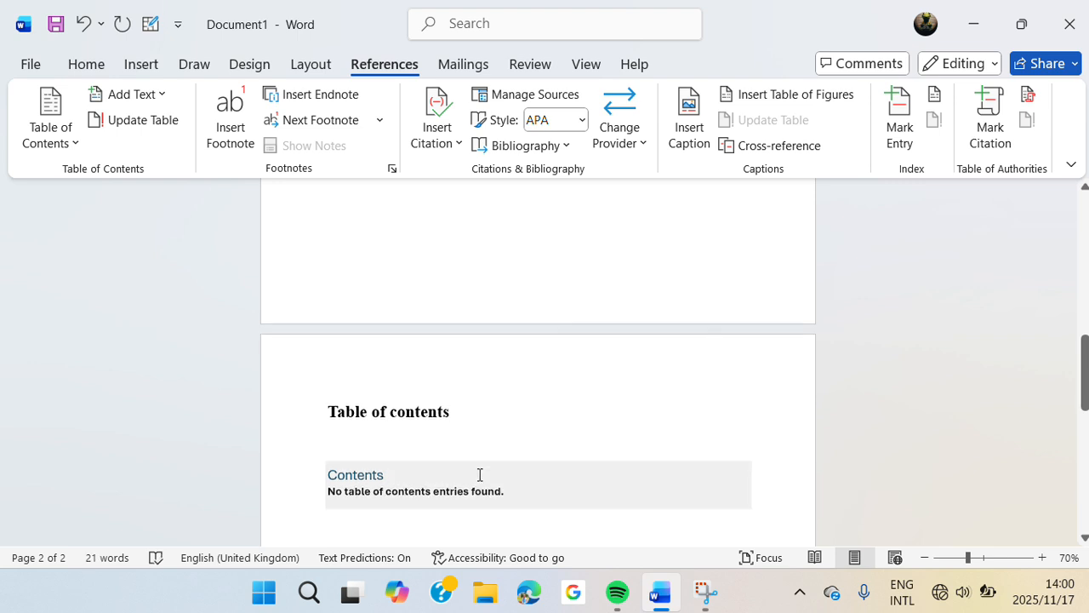
# Step: Add blank lines below the inserted contents table until the cursor reaches the top of a new third page
pyautogui.scroll(-1, 479, 472)
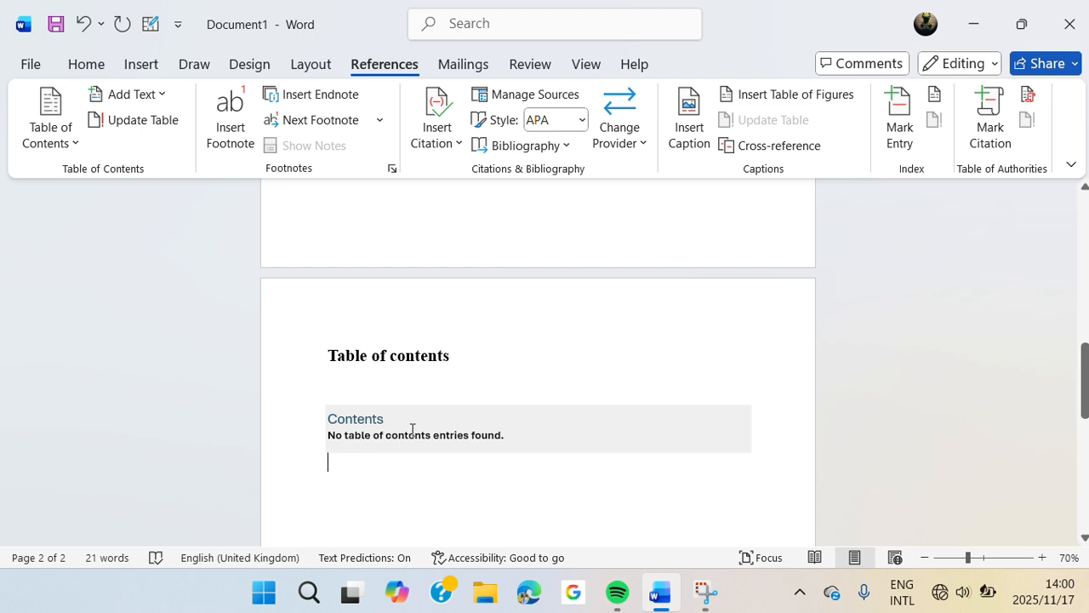
pyautogui.scroll(-1, 429, 458)
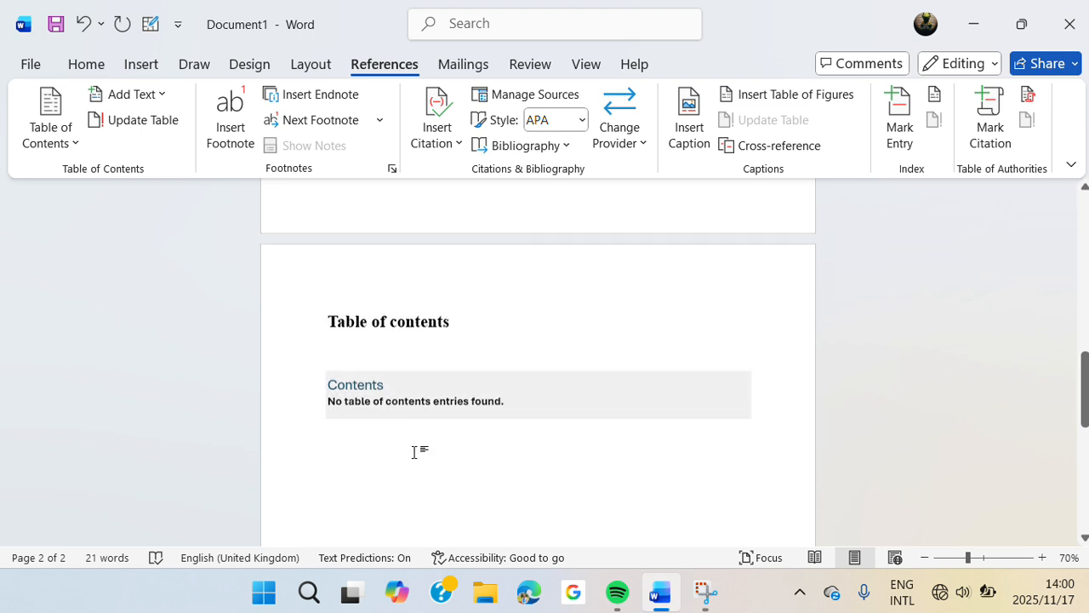
pyautogui.scroll(-1, 428, 404)
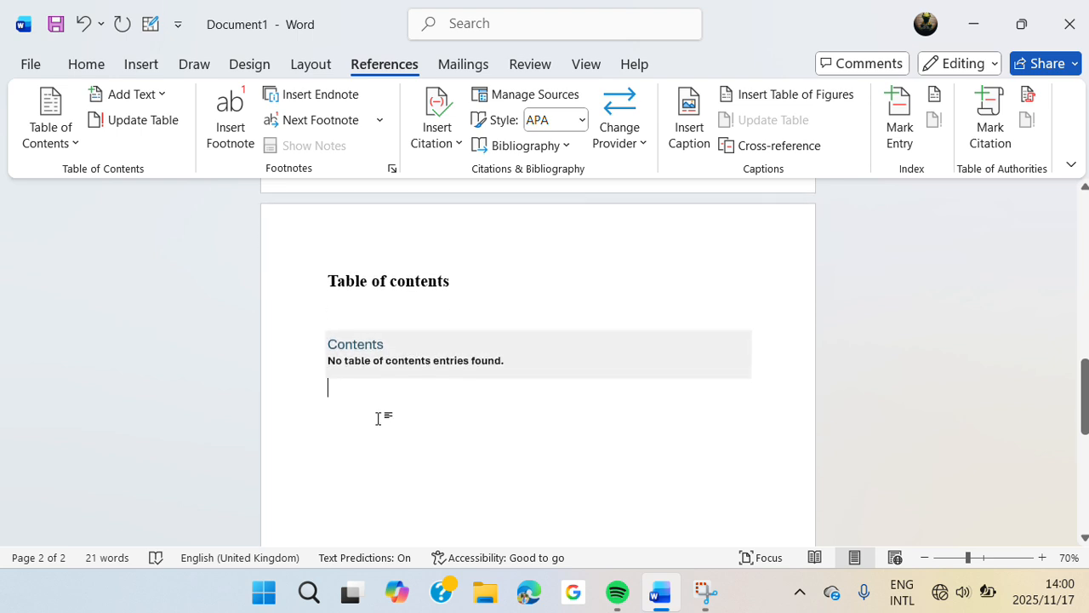
pyautogui.scroll(-5, 538, 357)
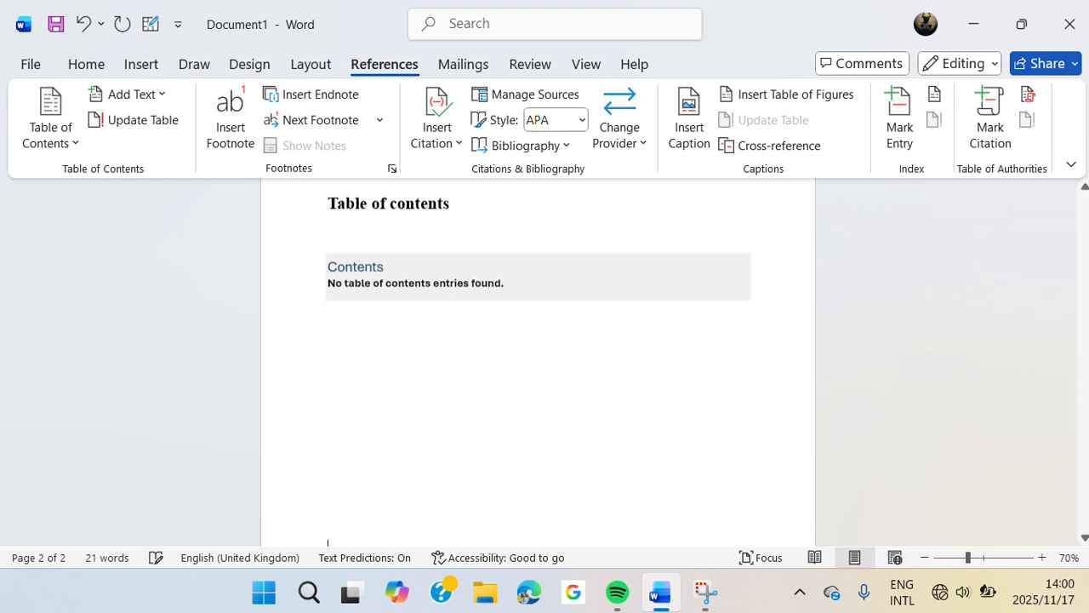
pyautogui.scroll(-4, 372, 413)
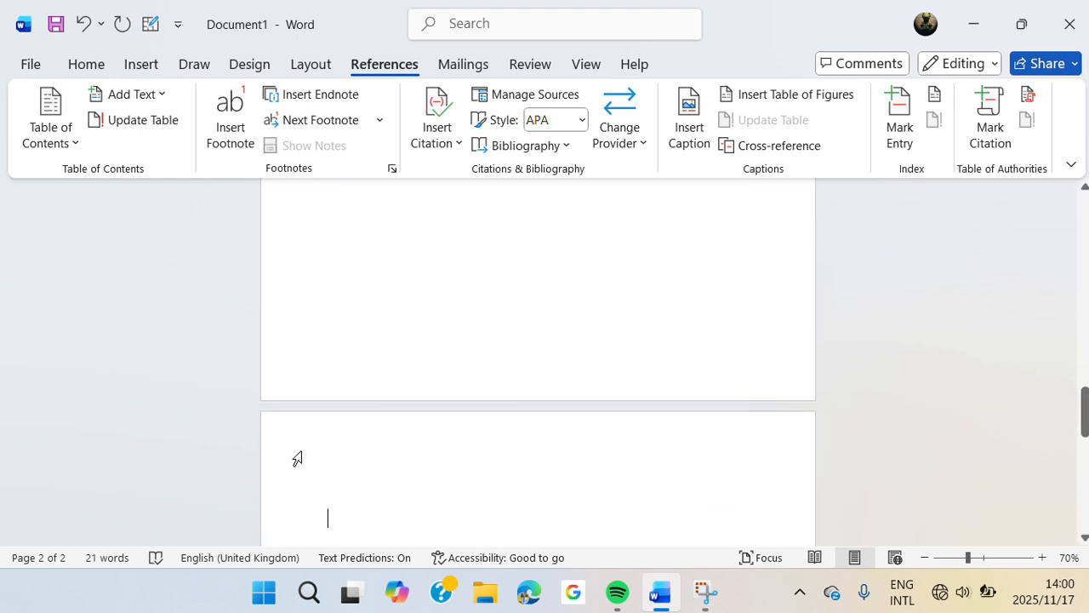
# Step: Write the heading "Introduction" at the top of page 3
pyautogui.click(301, 453)
pyautogui.click(344, 451)
pyautogui.write('Intro')
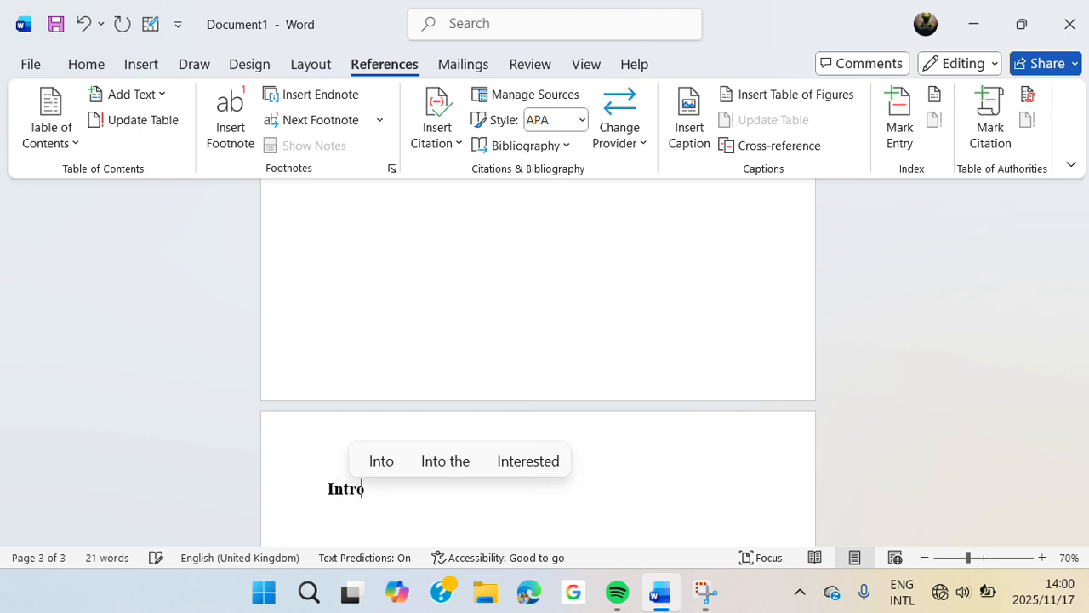
pyautogui.write('ducti')
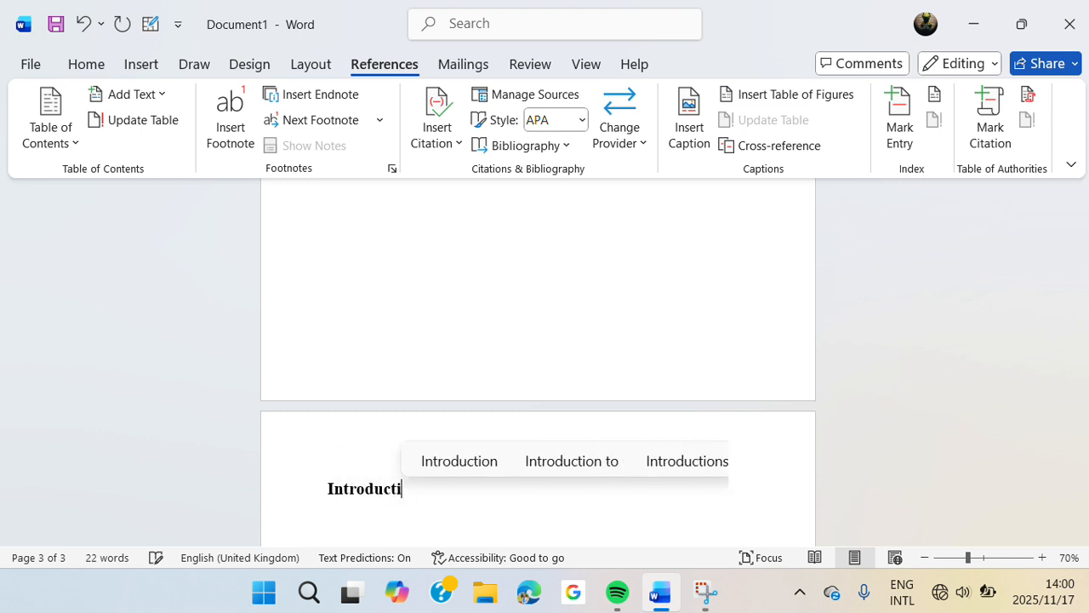
pyautogui.write('on')
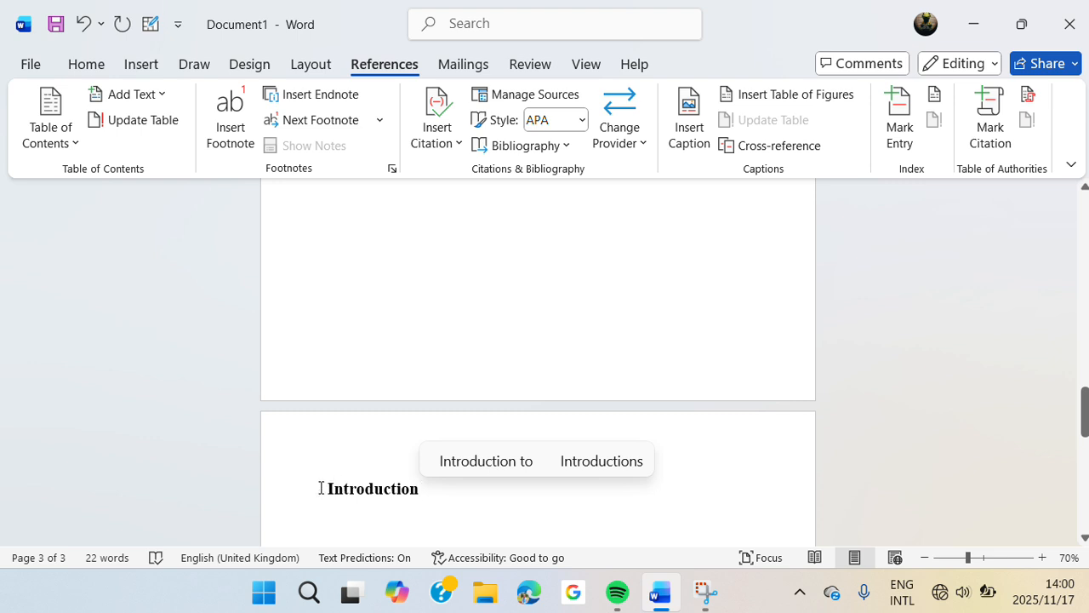
# Step: Apply the Heading 1 style to the "Introduction" line on page 3
pyautogui.scroll(5, 321, 487)
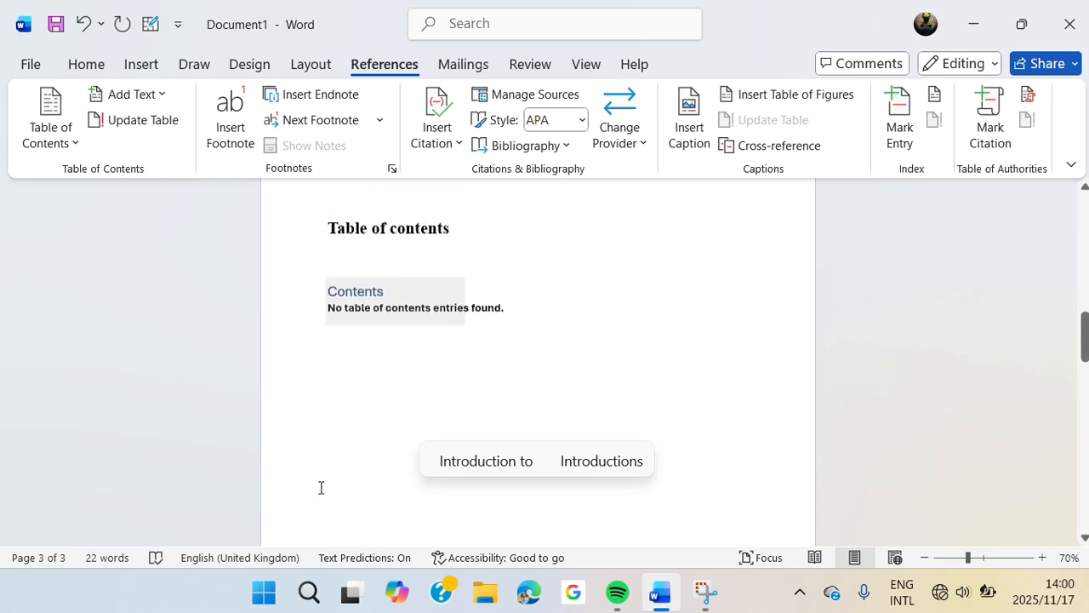
pyautogui.scroll(-5, 321, 488)
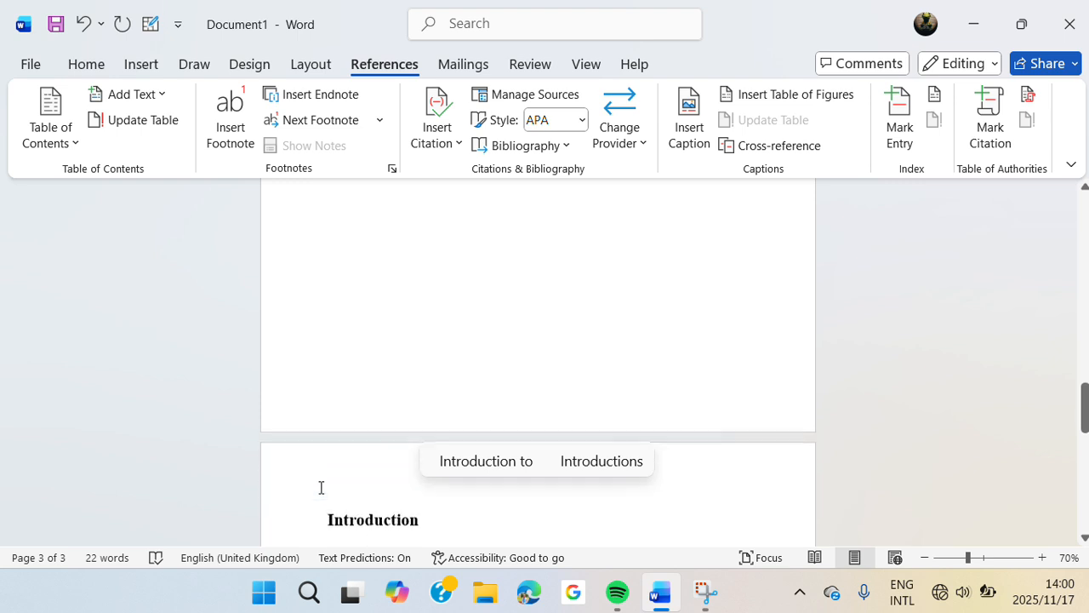
pyautogui.moveTo(325, 513); pyautogui.dragTo(299, 513)
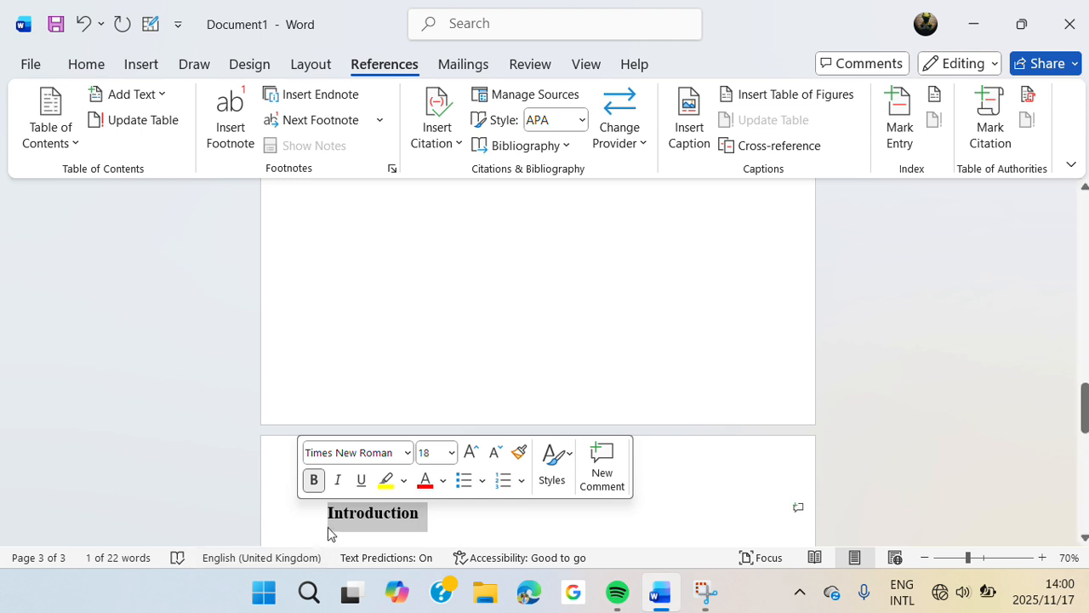
pyautogui.click(557, 467)
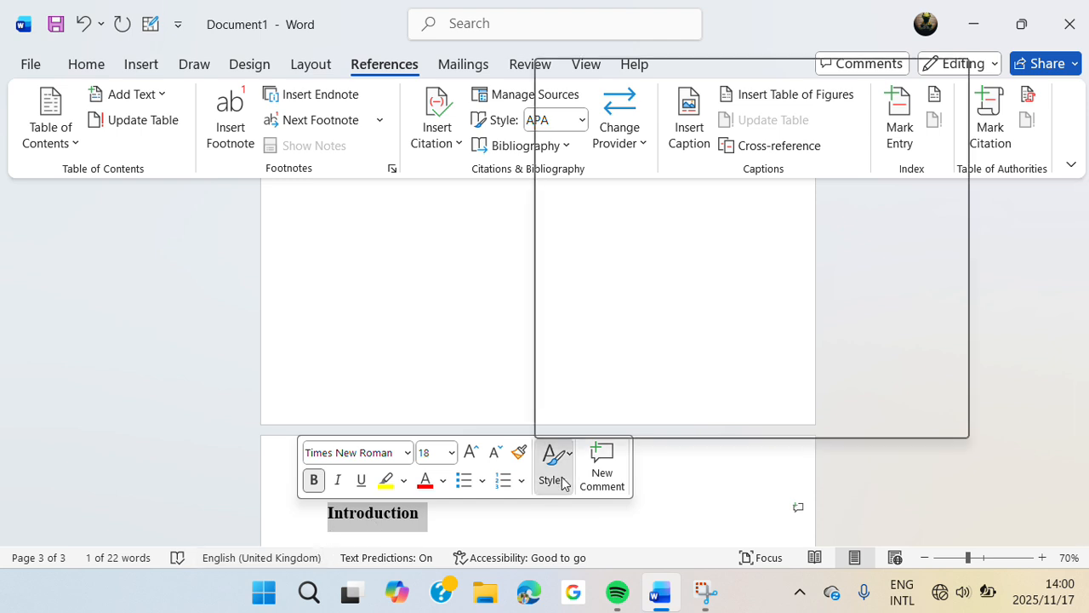
pyautogui.click(824, 100)
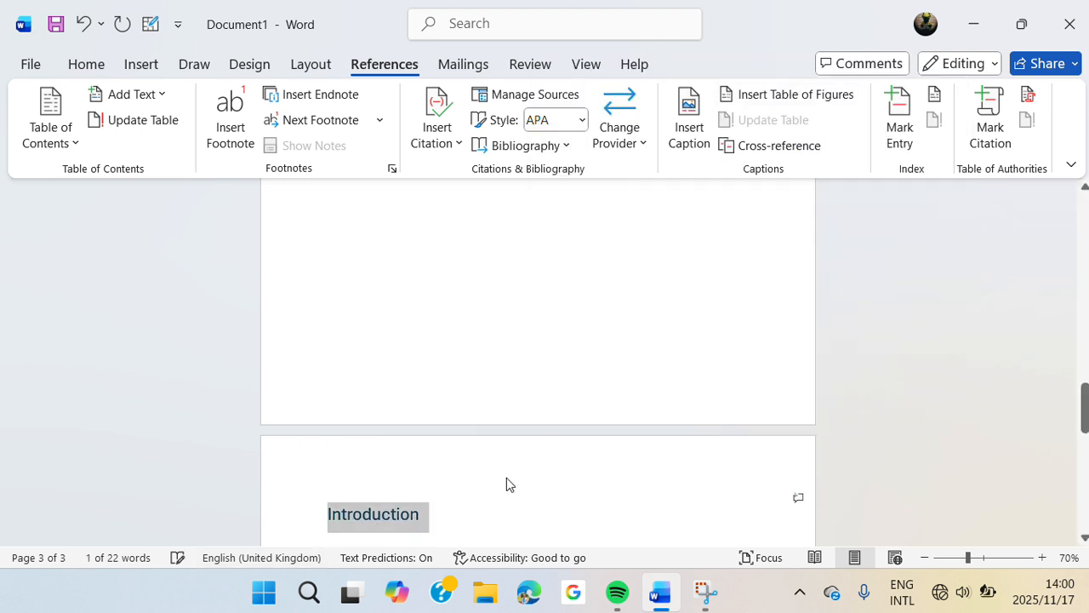
pyautogui.click(462, 517)
# Step: Update the automatic contents table on page 2 to include the newly styled heading
pyautogui.scroll(10, 450, 382)
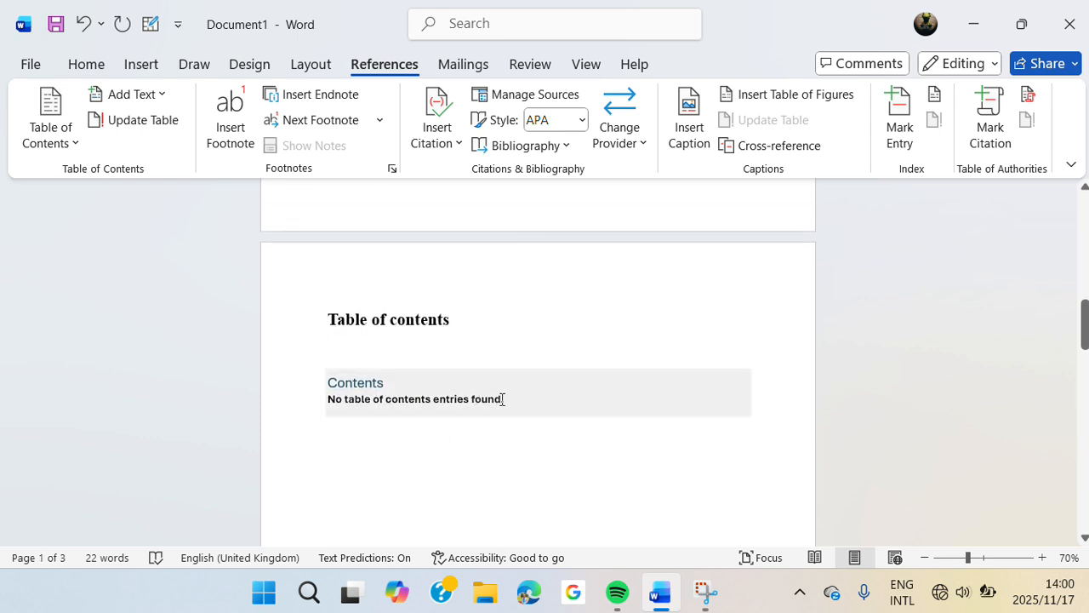
pyautogui.click(476, 396)
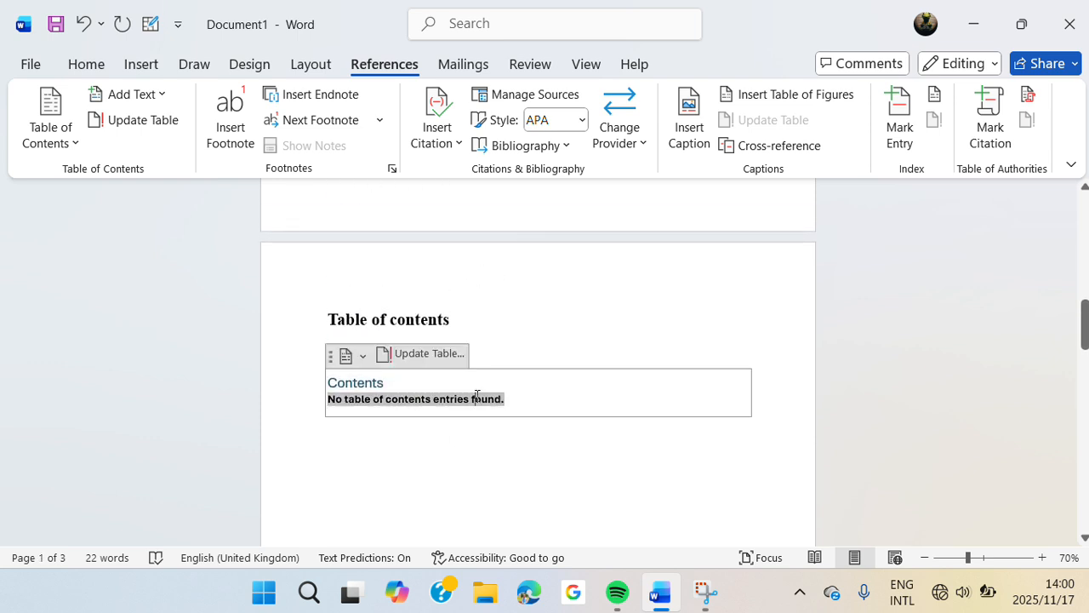
pyautogui.click(434, 361)
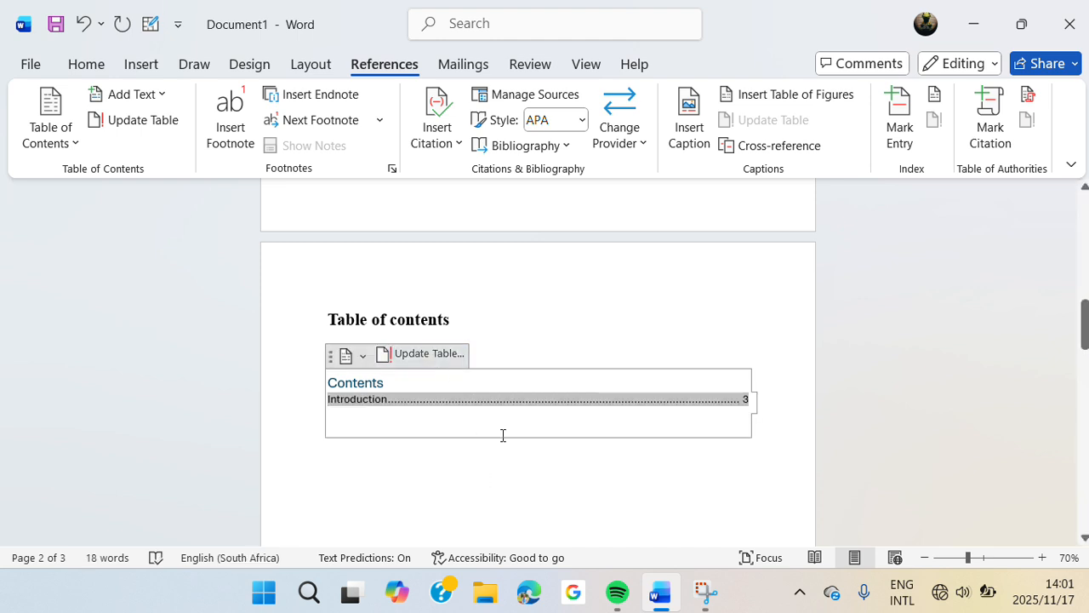
pyautogui.click(670, 484)
# Step: Remove the blank line above the "Introduction" heading on page 3
pyautogui.scroll(-10, 490, 441)
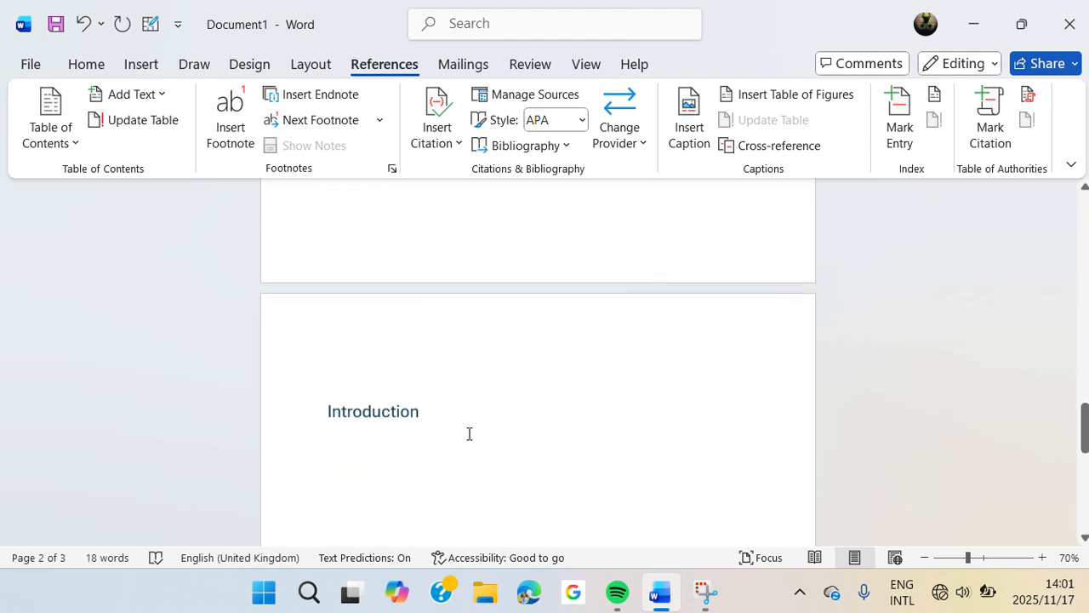
pyautogui.click(329, 412)
pyautogui.press('BackSpace')
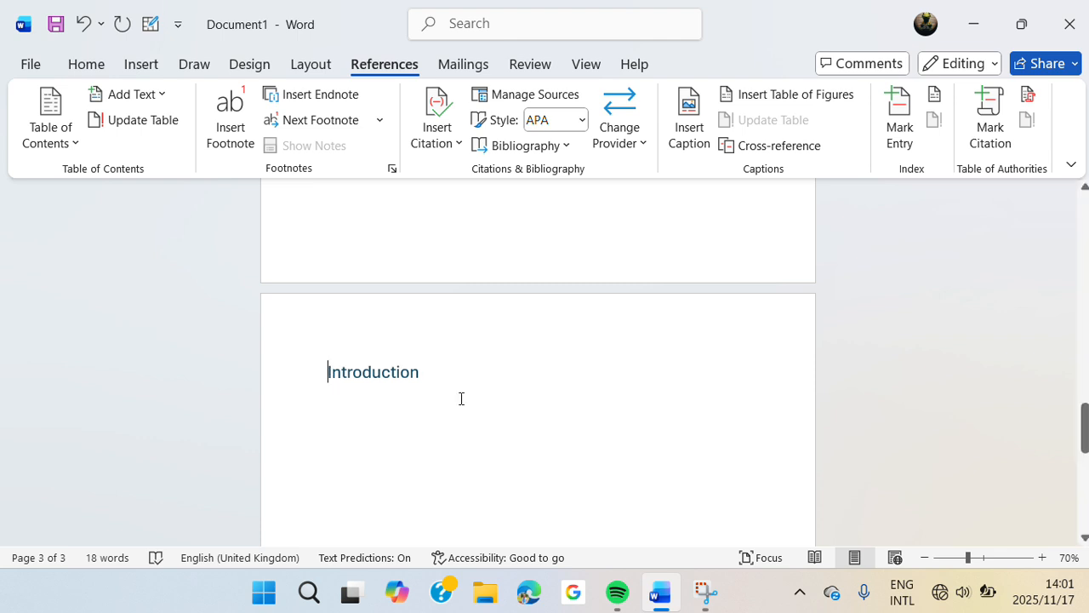
# Step: Add a long run of blank lines below the "Introduction" heading, down towards the end of page 3
pyautogui.click(426, 372)
pyautogui.press('Return')
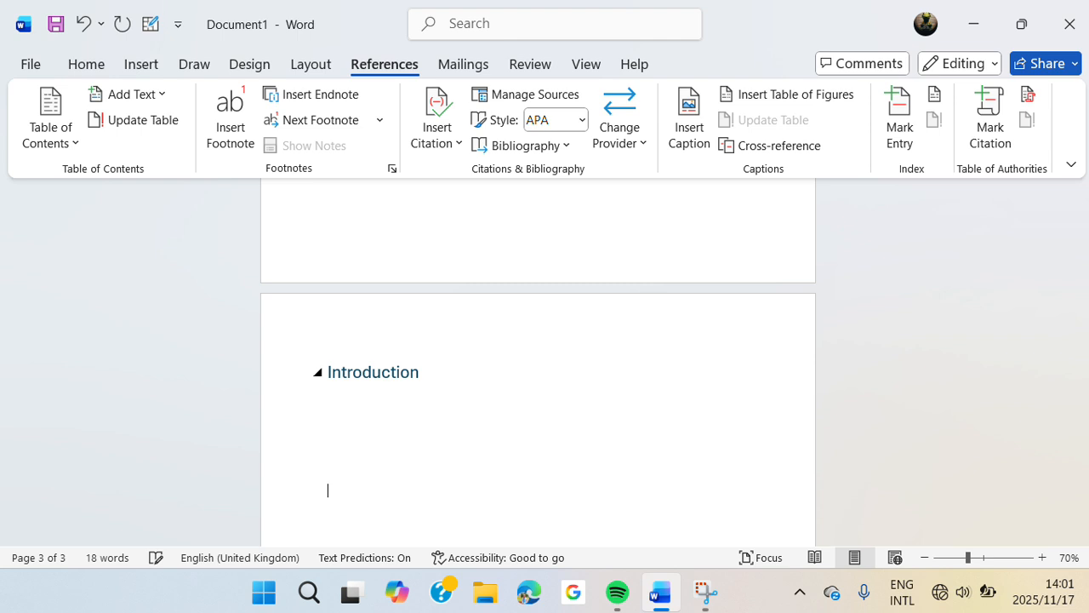
pyautogui.press('Return')
pyautogui.press('Return')
pyautogui.press('Return')
pyautogui.press('Return')
pyautogui.press('Return')
pyautogui.press('Return')
pyautogui.press('Return')
pyautogui.press('Return')
pyautogui.press('Return')
pyautogui.press('Return')
pyautogui.press('Return')
pyautogui.press('Return')
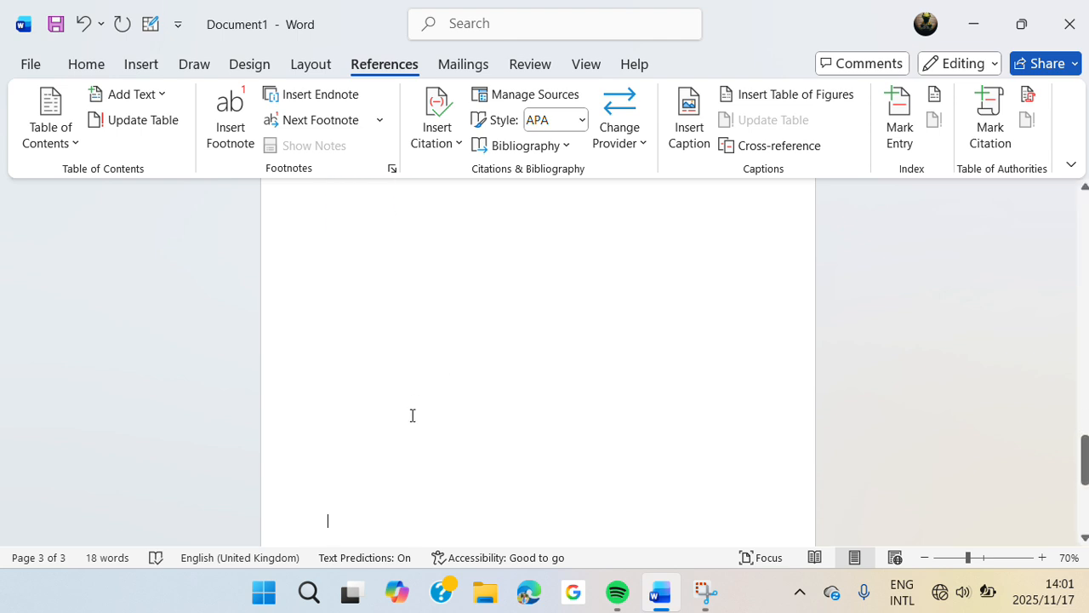
# Step: Insert a blank page after the empty lines on page 3
pyautogui.click(142, 68)
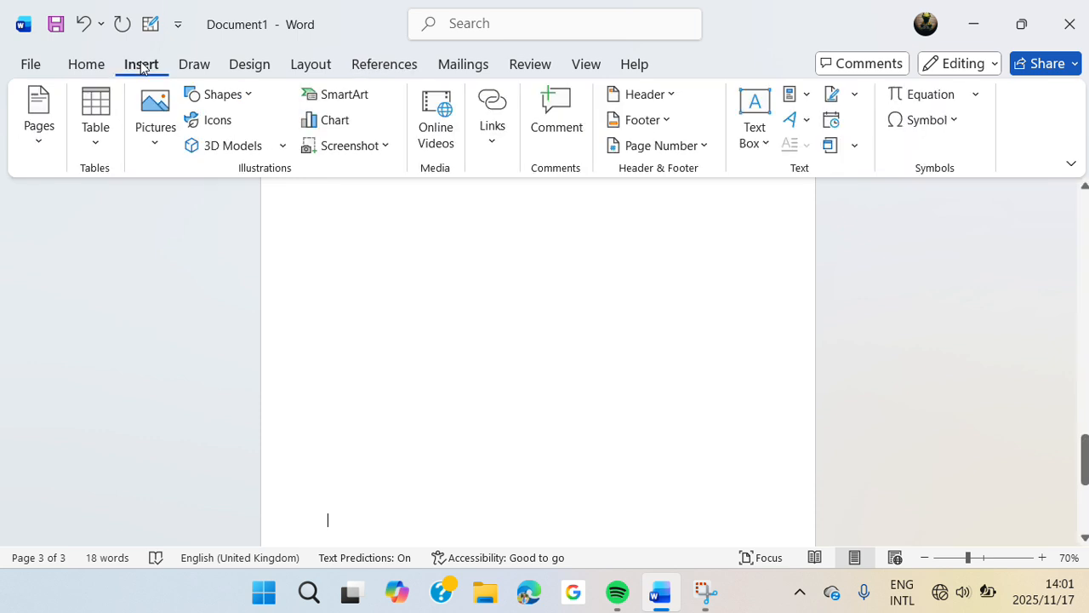
pyautogui.click(61, 132)
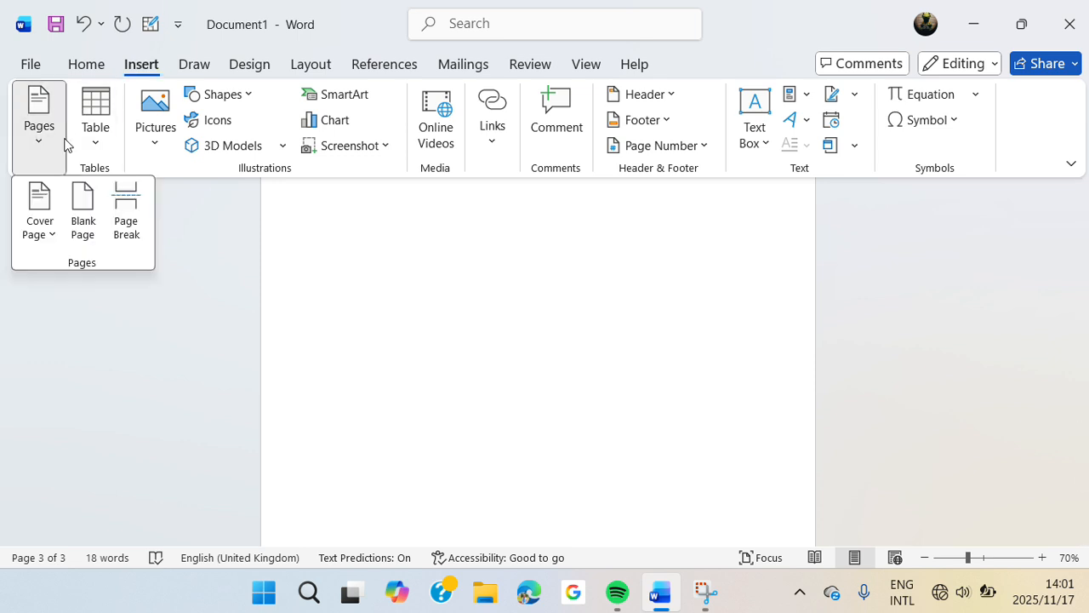
pyautogui.click(85, 219)
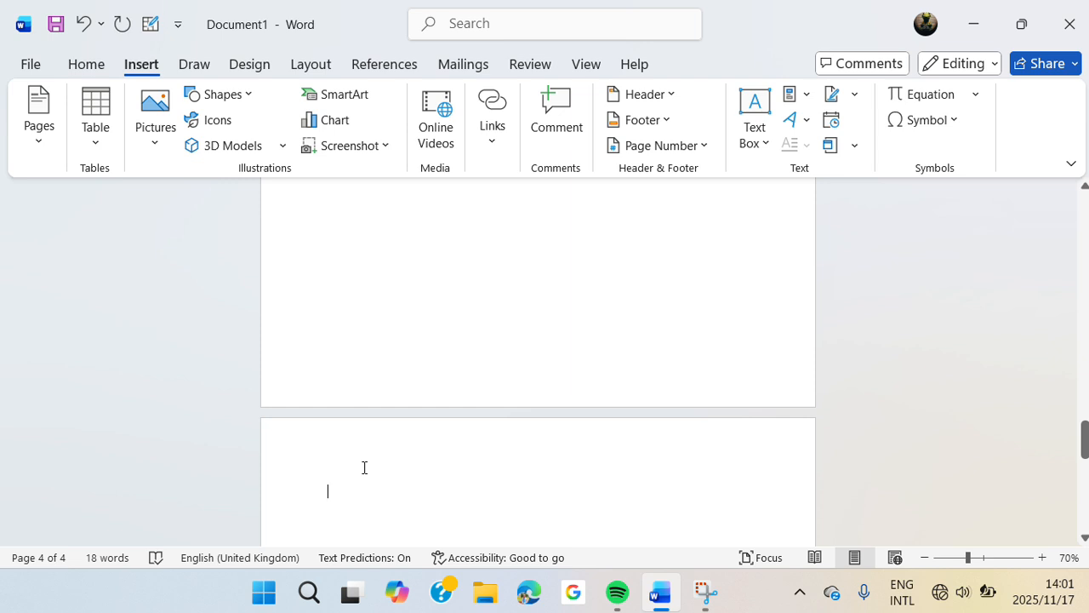
# Step: Write "Digital" on the first line of page 4 and apply the Heading 1 style to it
pyautogui.write('D')
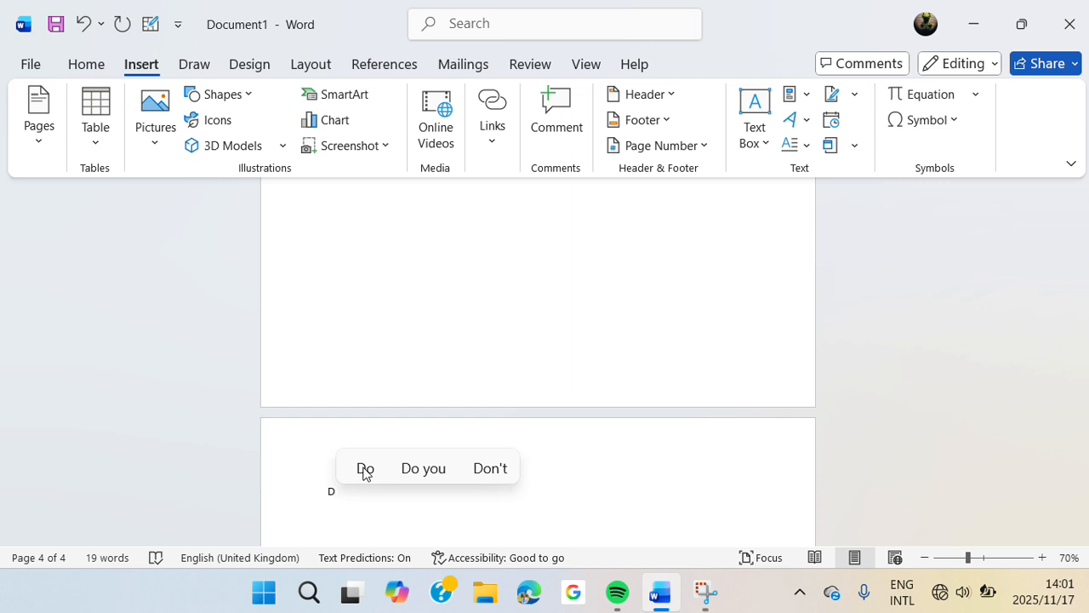
pyautogui.write('igital')
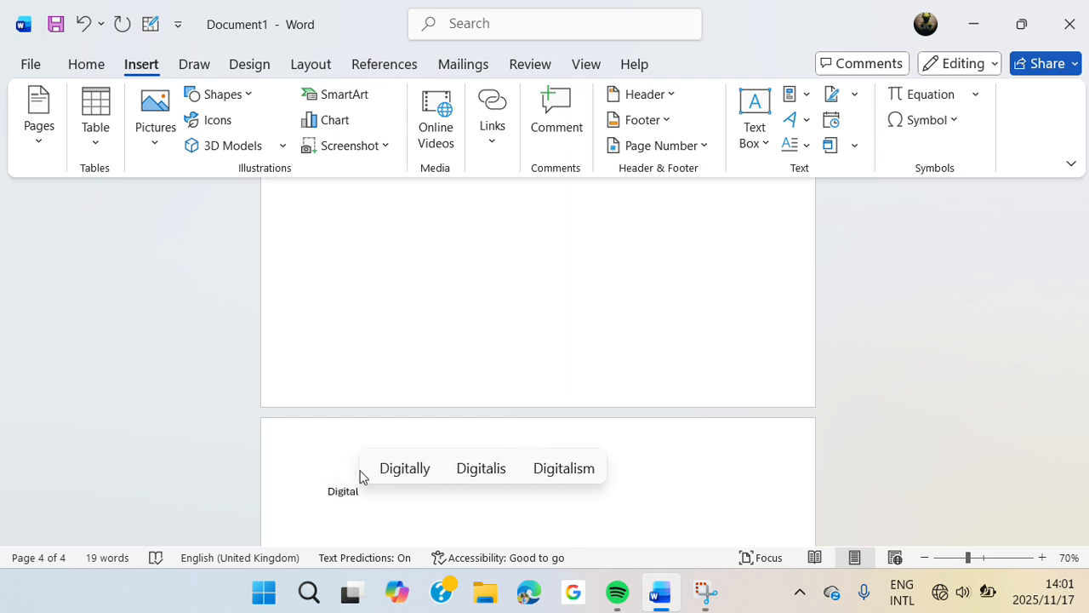
pyautogui.moveTo(330, 492); pyautogui.dragTo(372, 494)
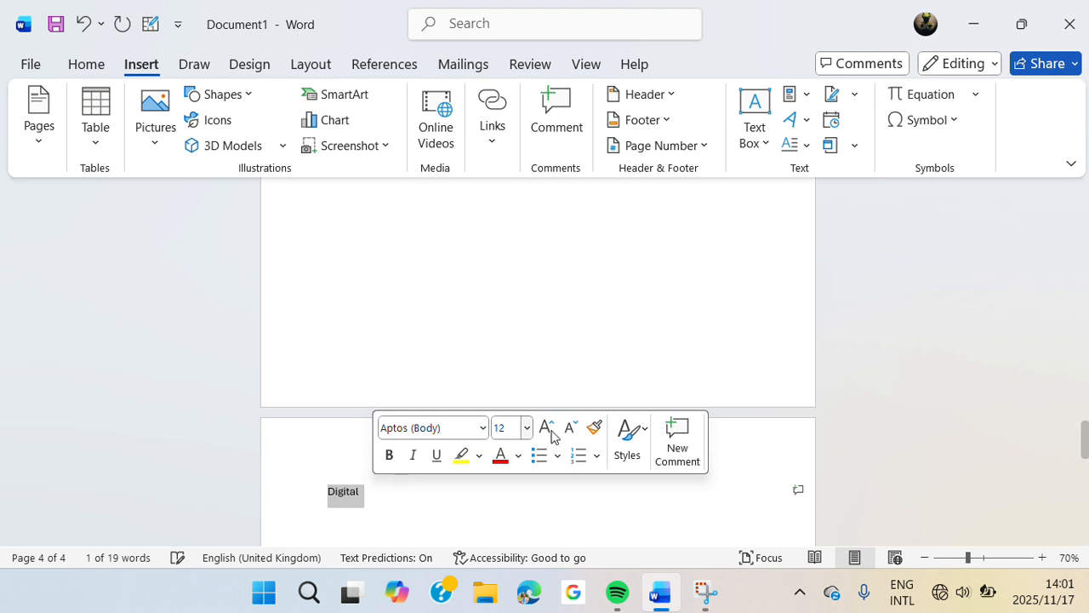
pyautogui.click(641, 463)
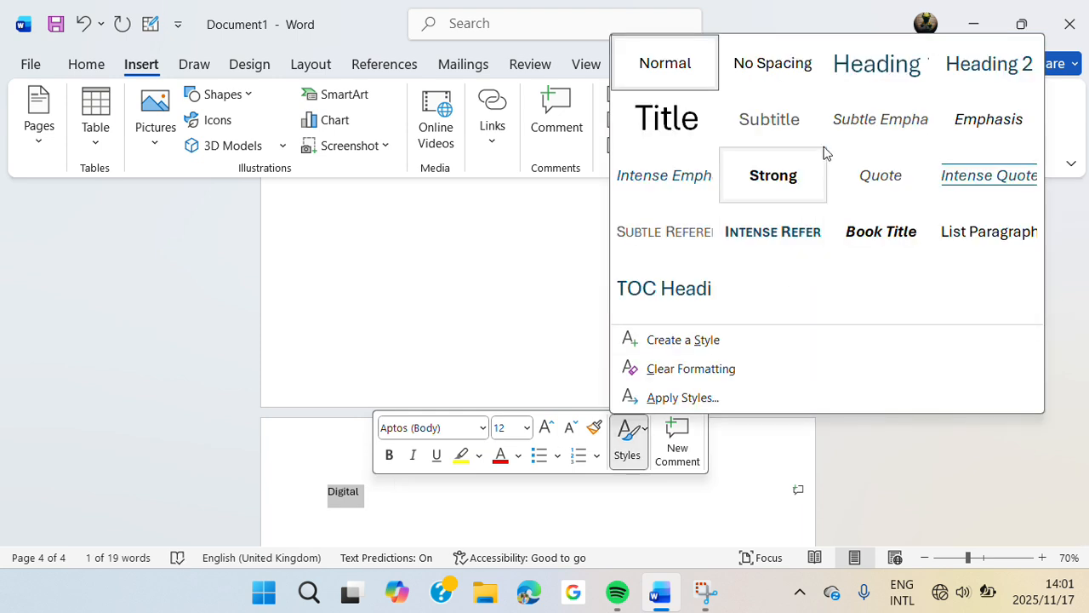
pyautogui.click(872, 85)
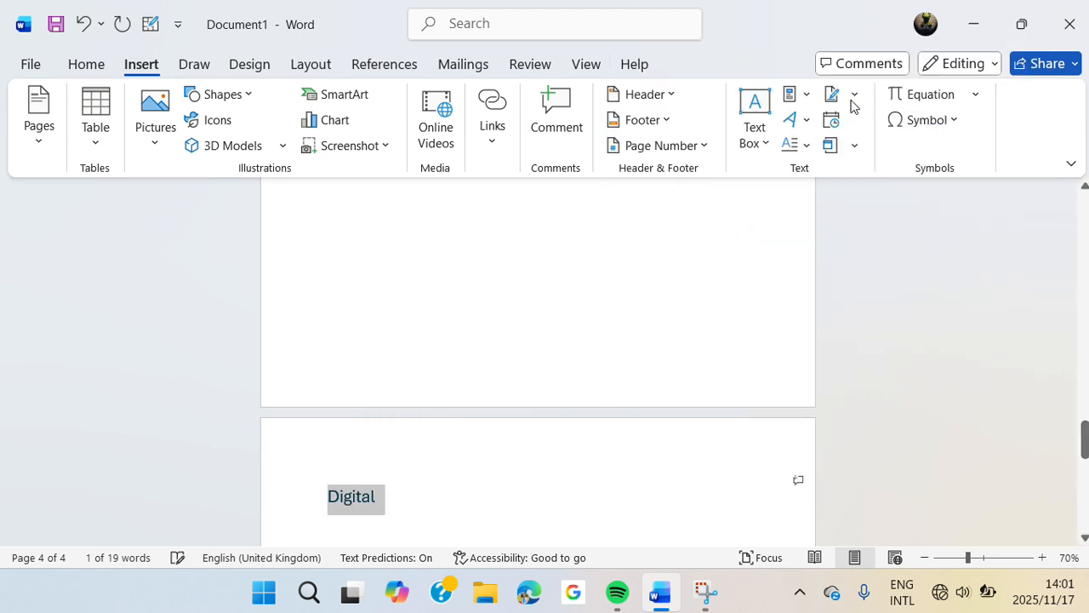
pyautogui.click(432, 529)
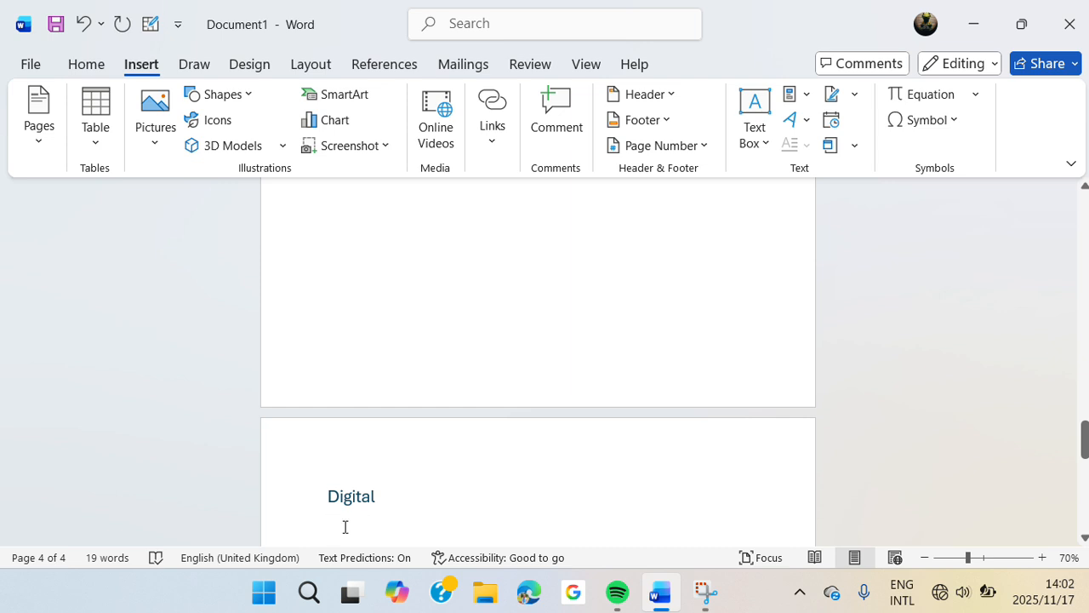
# Step: Write "skills" on the line below "Digital" and apply the Heading 2 style to it
pyautogui.write('s')
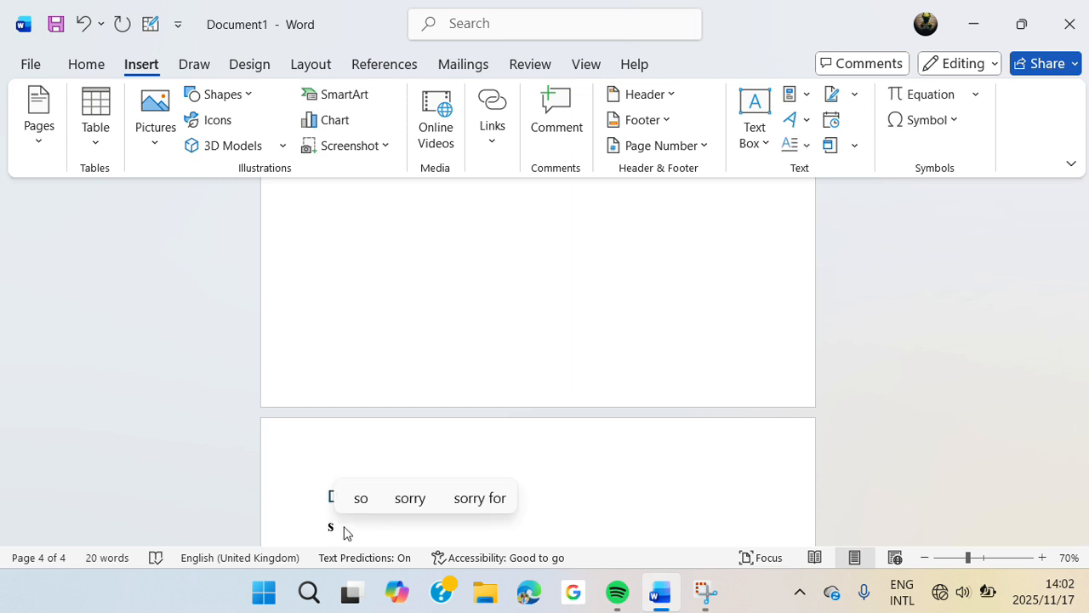
pyautogui.write('kill')
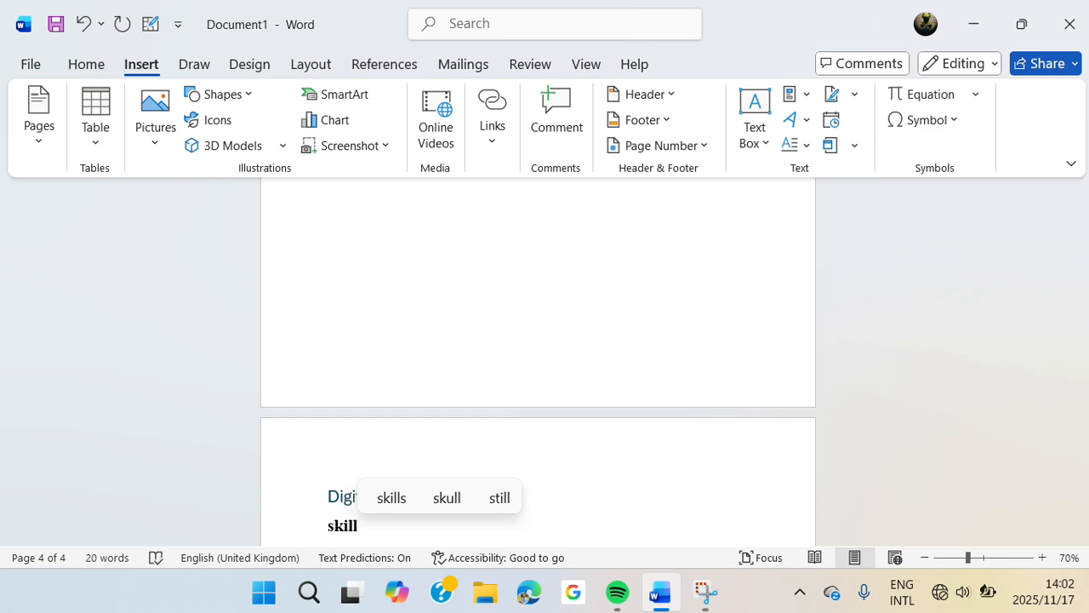
pyautogui.write('s')
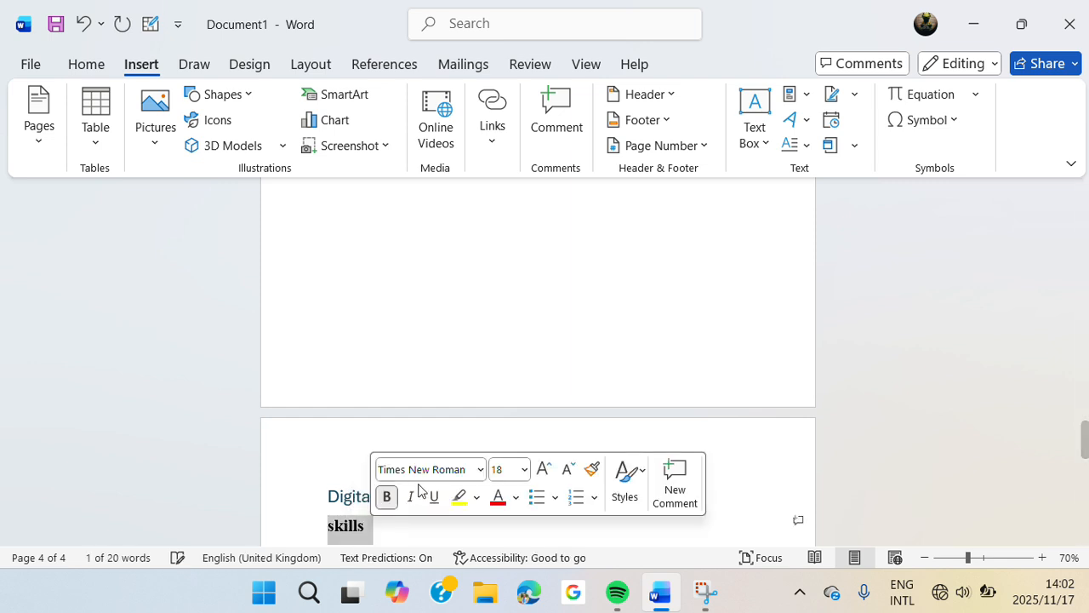
pyautogui.click(636, 506)
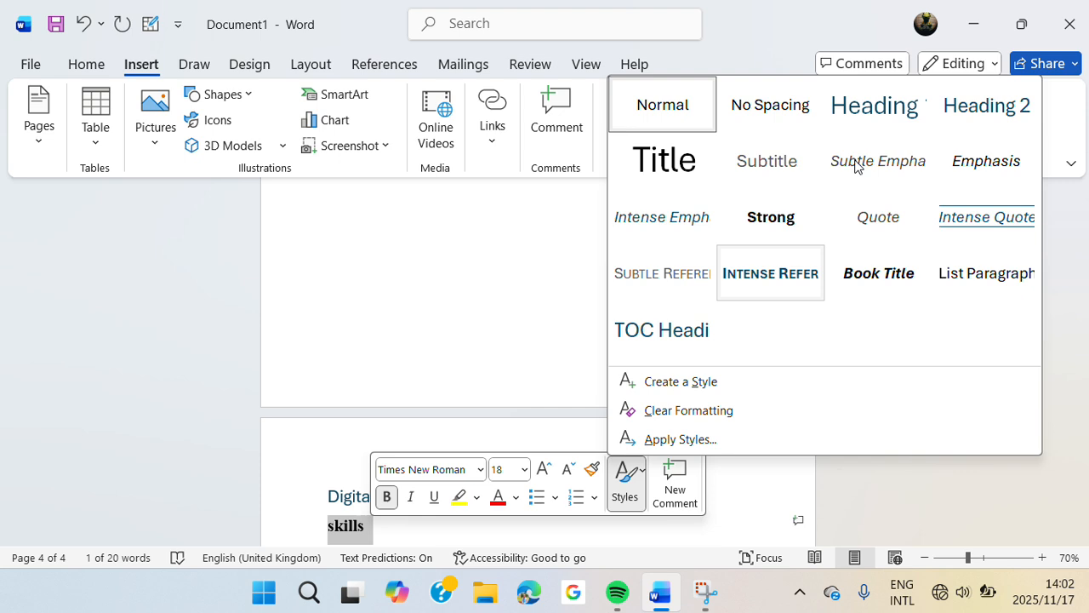
pyautogui.click(985, 105)
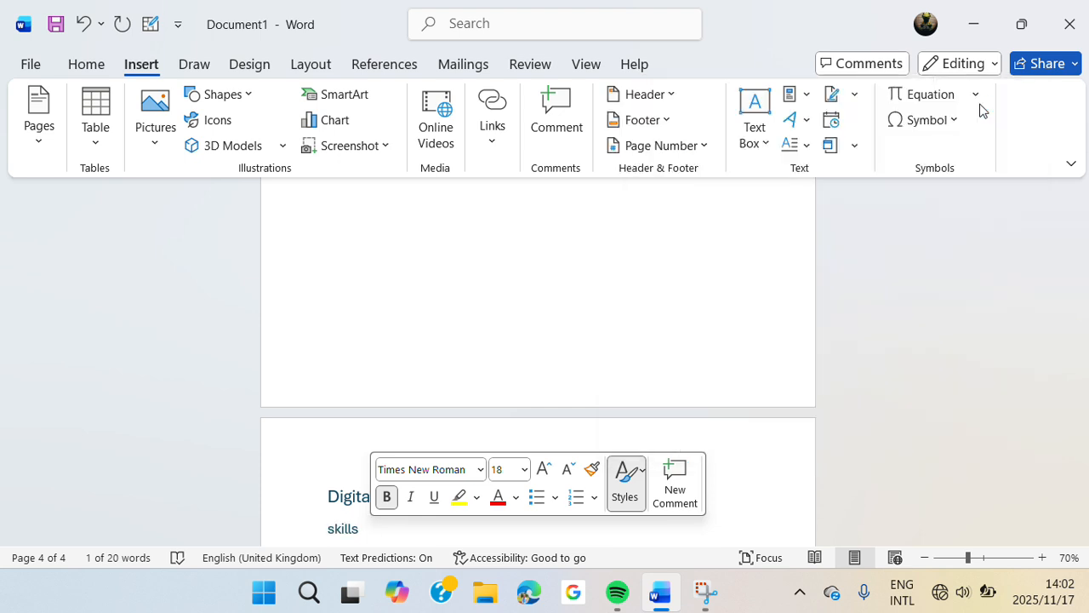
pyautogui.click(568, 304)
# Step: Update the contents table on page 2 with the option to update the entire table
pyautogui.scroll(-3, 430, 406)
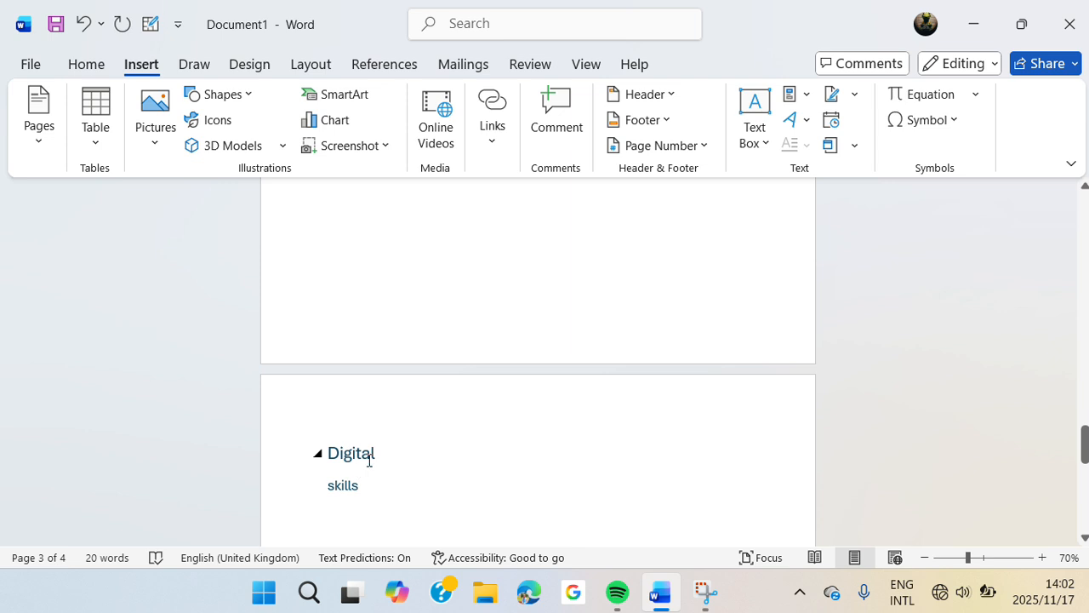
pyautogui.scroll(5, 454, 449)
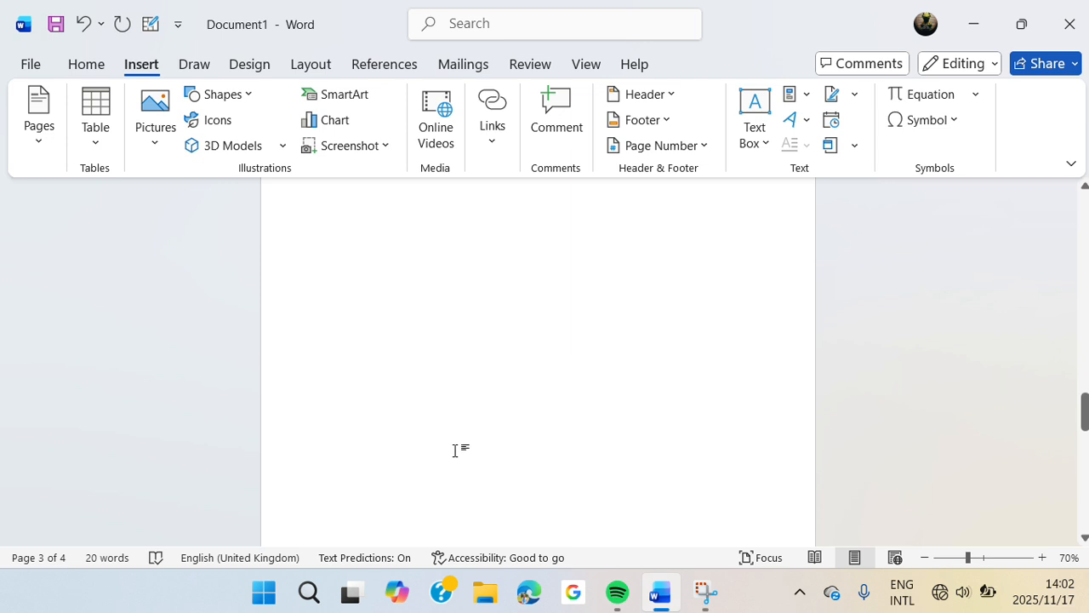
pyautogui.scroll(10, 456, 450)
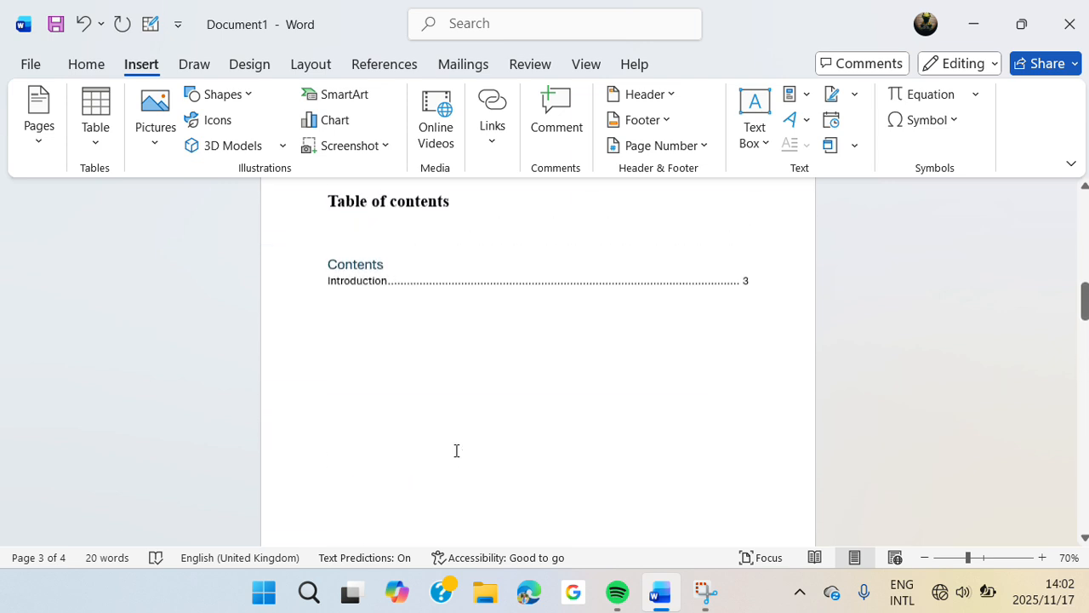
pyautogui.click(457, 323)
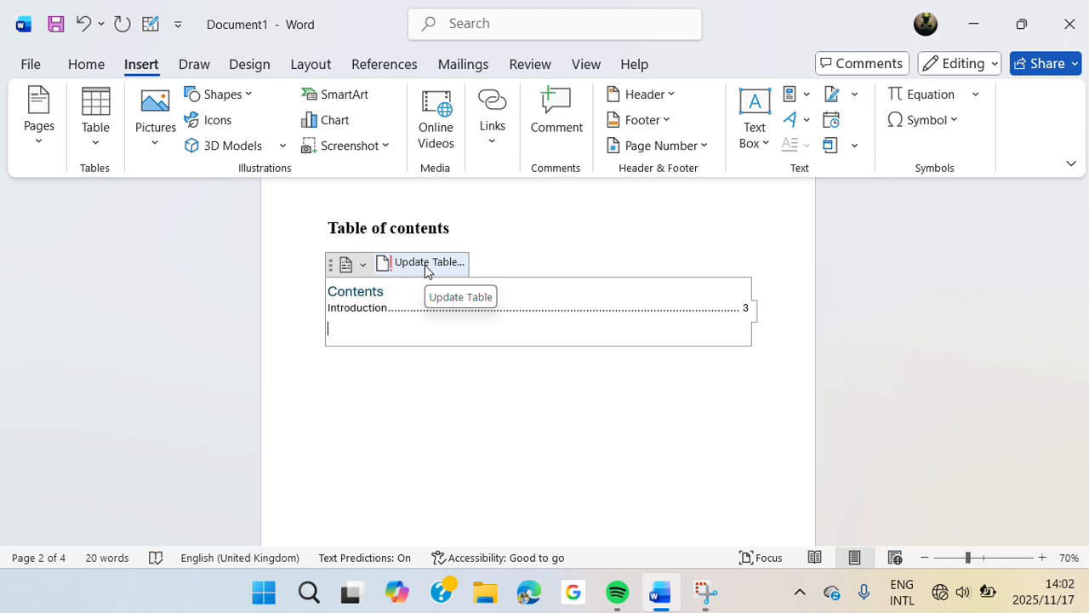
pyautogui.click(425, 264)
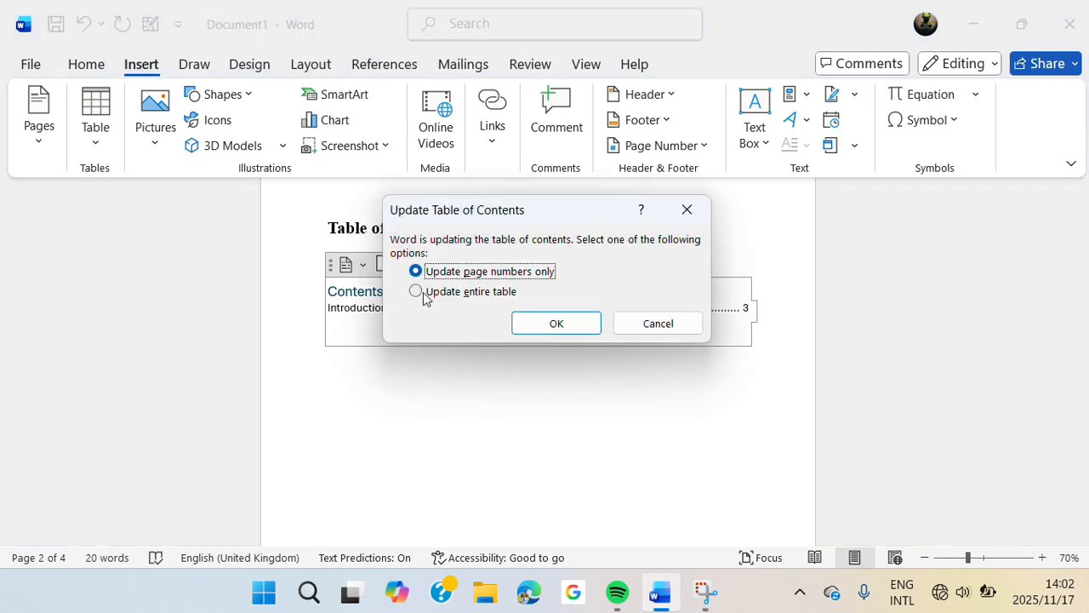
pyautogui.click(425, 296)
pyautogui.click(558, 327)
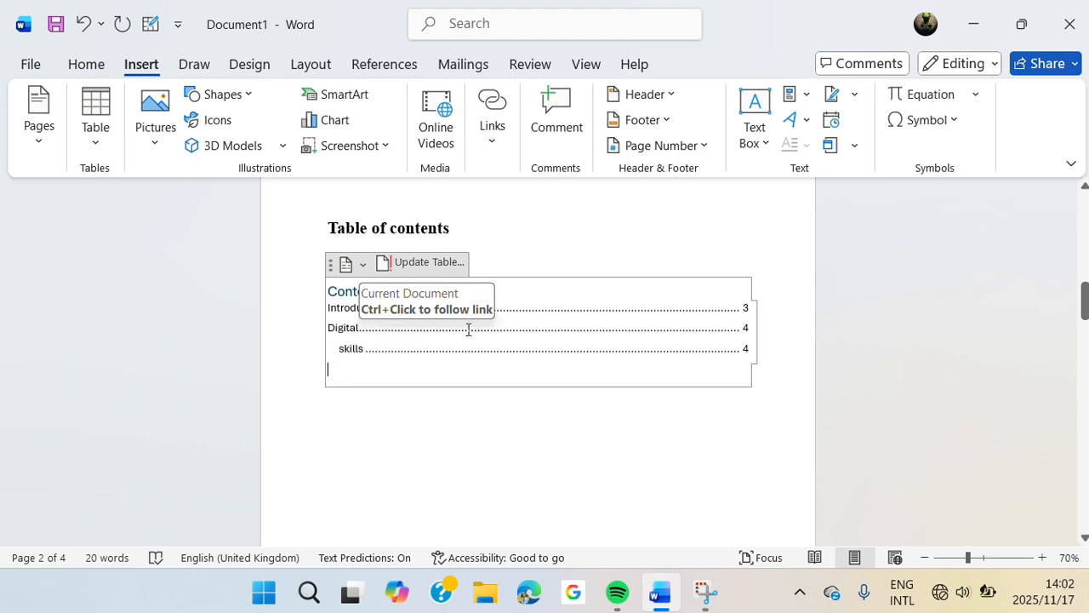
# Step: Add empty lines below the "skills" heading on page 4 and insert a blank page after them
pyautogui.scroll(-1, 574, 440)
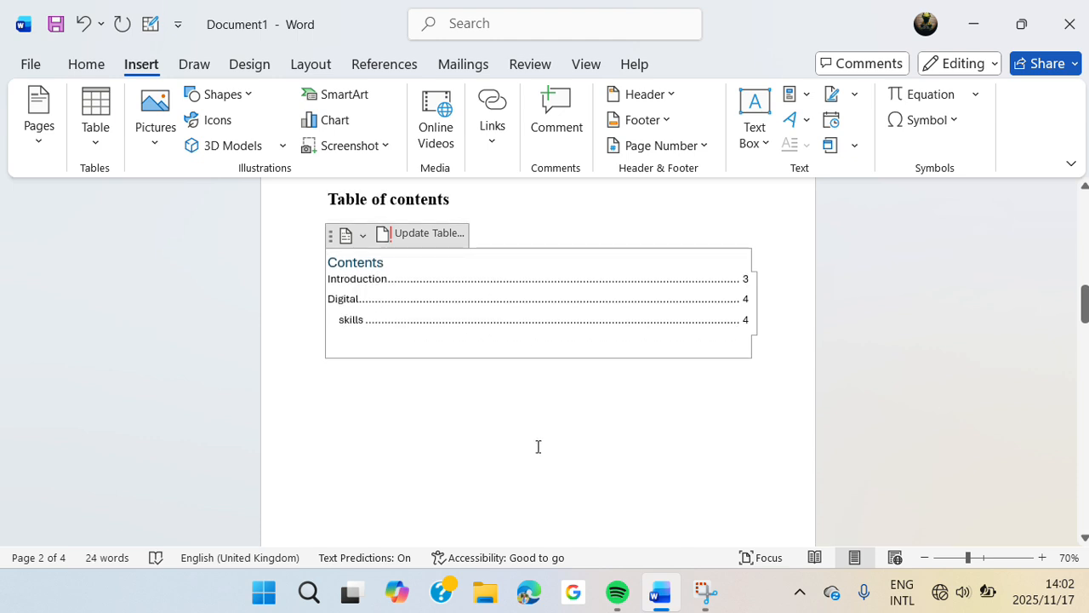
pyautogui.scroll(-2, 455, 429)
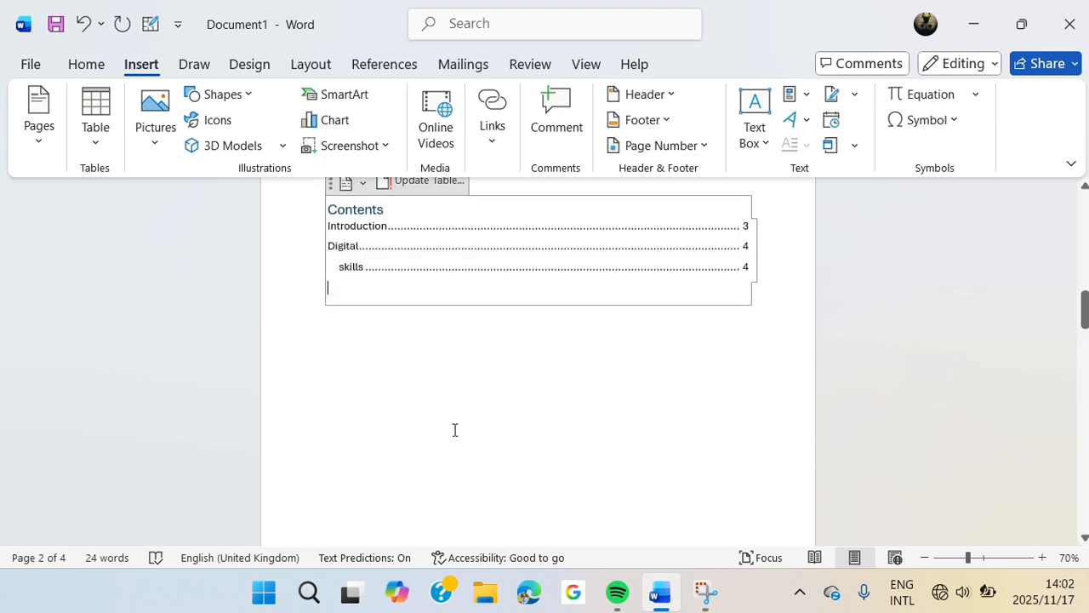
pyautogui.scroll(-10, 455, 430)
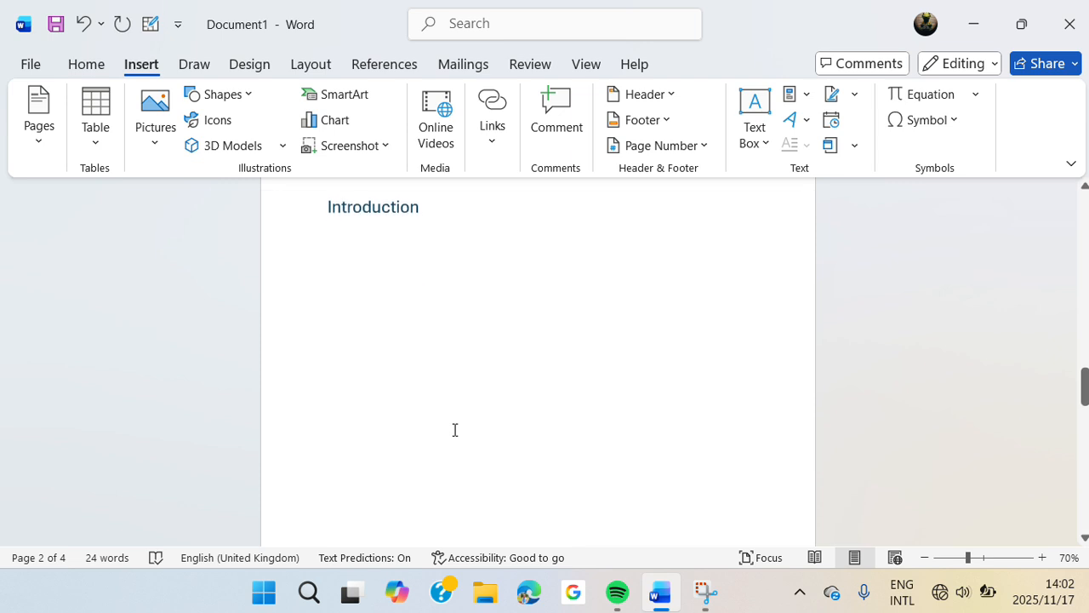
pyautogui.scroll(-10, 409, 377)
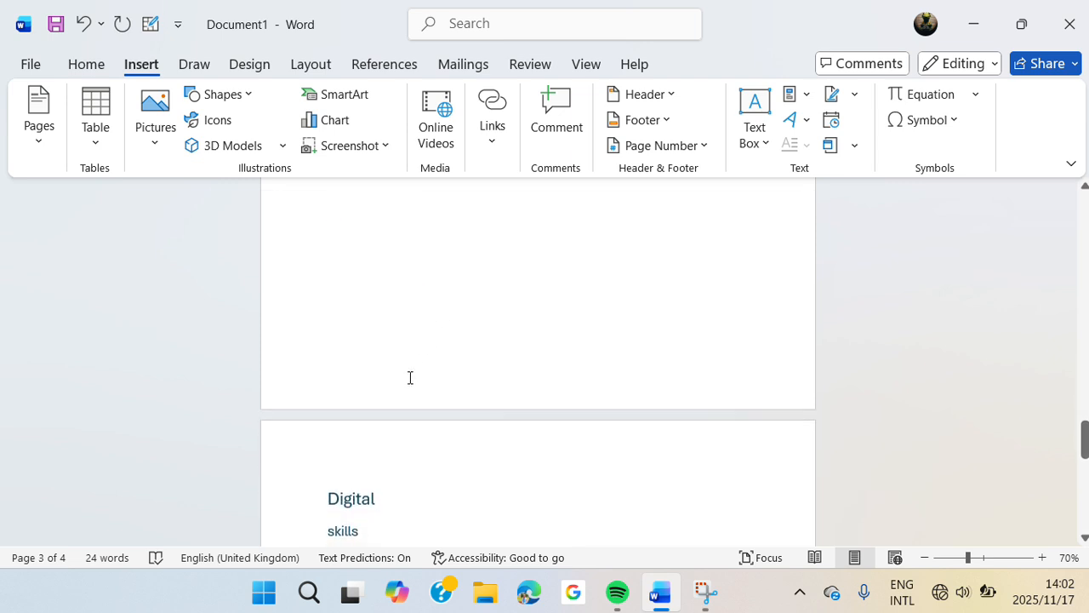
pyautogui.click(359, 387)
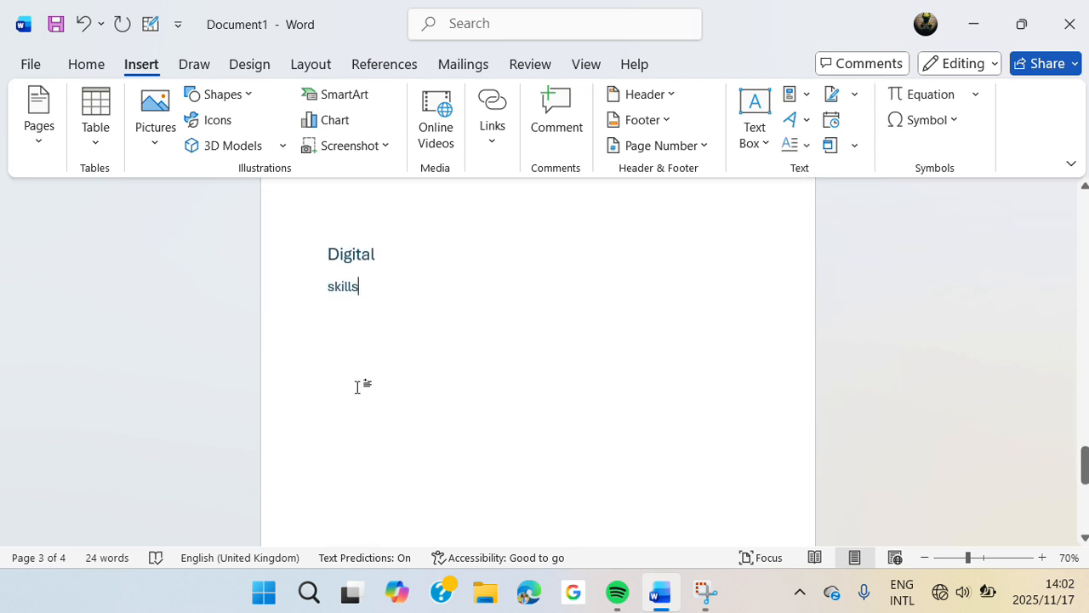
pyautogui.press('Return')
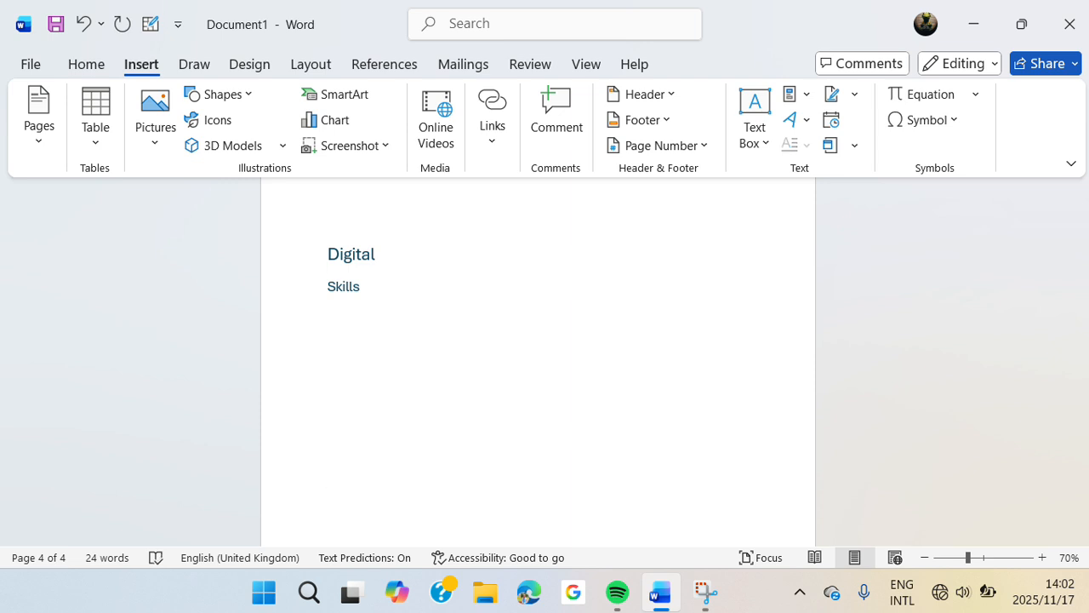
pyautogui.click(51, 146)
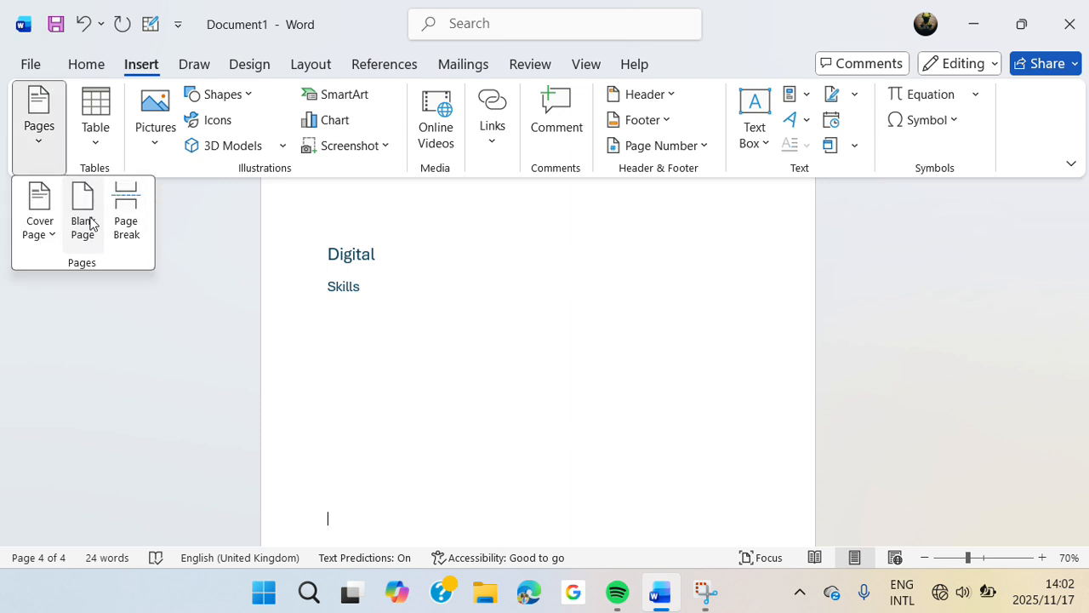
pyautogui.click(92, 224)
pyautogui.click(304, 502)
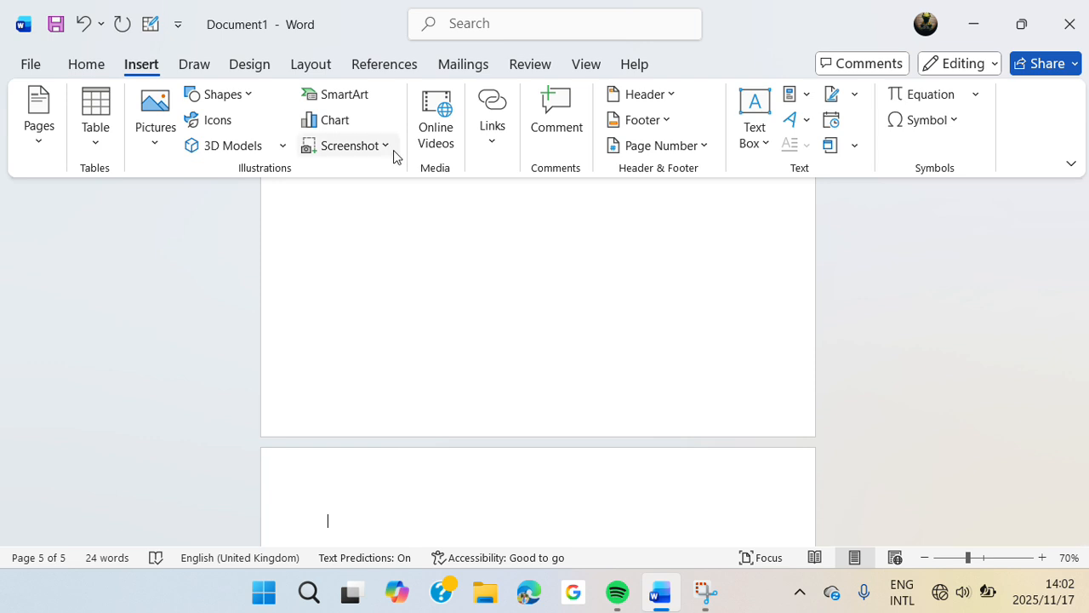
# Step: Insert the built-in References bibliography on page 5, keeping the APA citation style
pyautogui.click(382, 66)
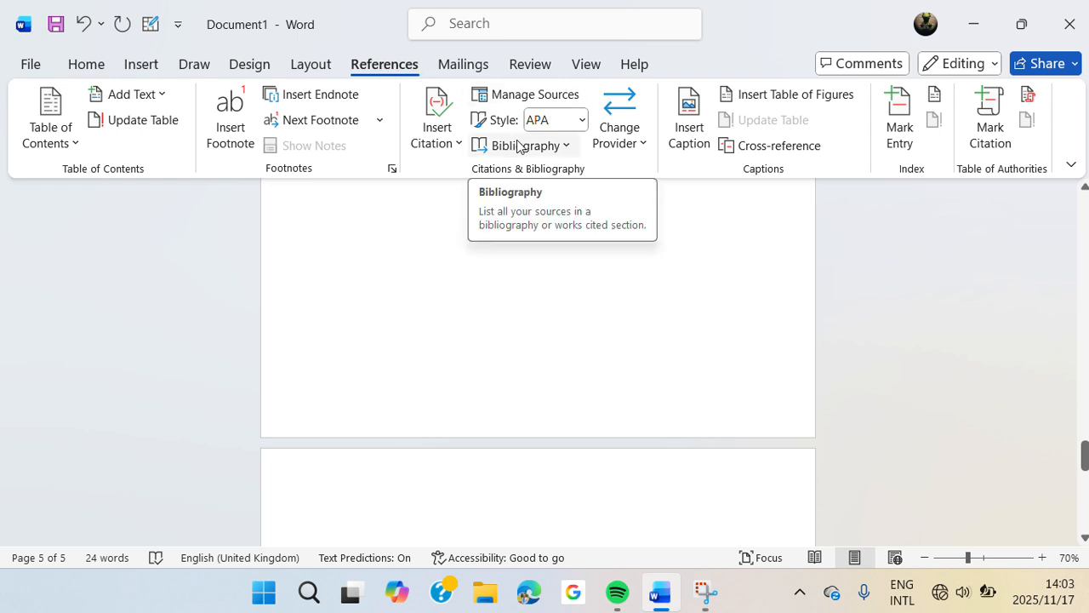
pyautogui.click(564, 129)
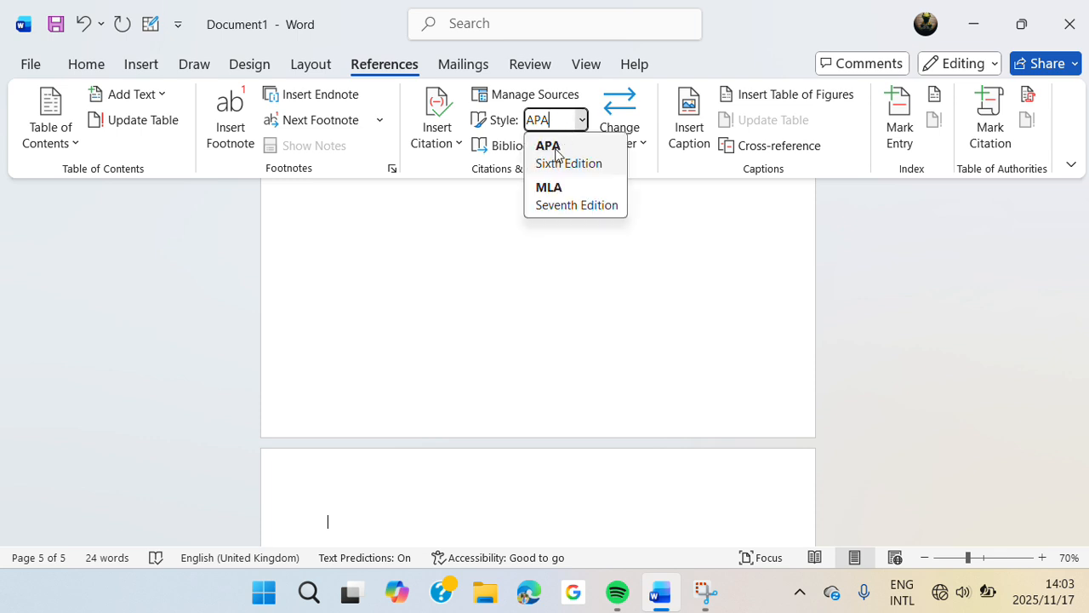
pyautogui.click(514, 204)
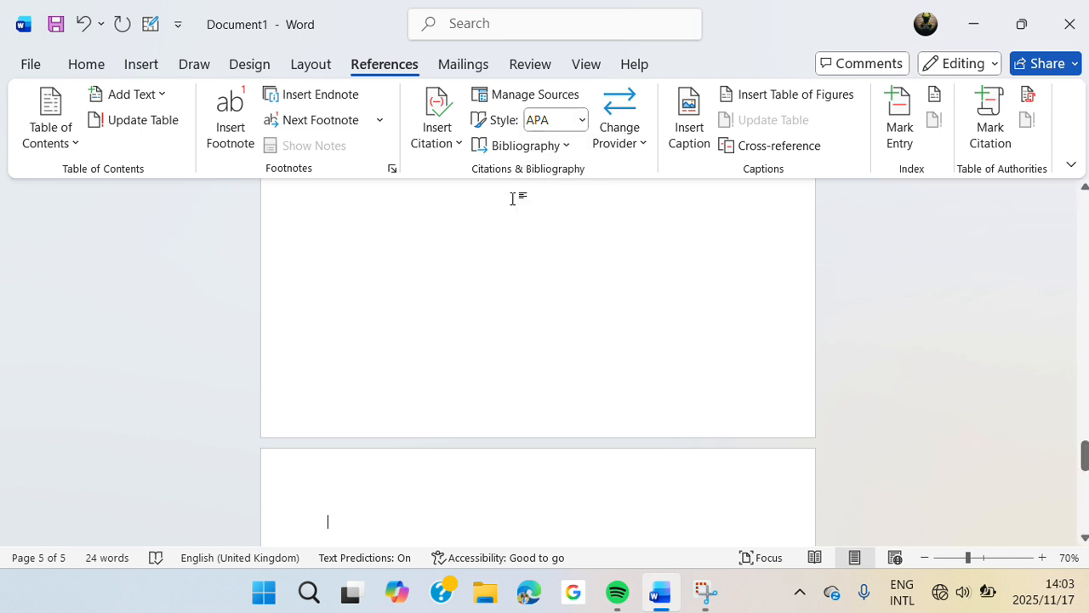
pyautogui.click(524, 146)
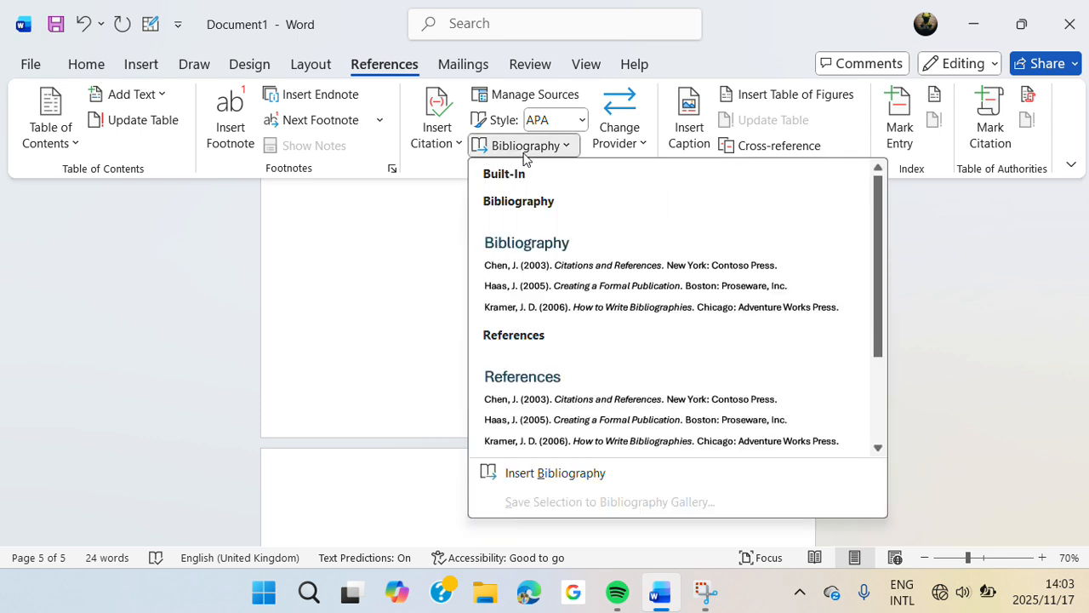
pyautogui.click(513, 381)
pyautogui.scroll(1, 484, 324)
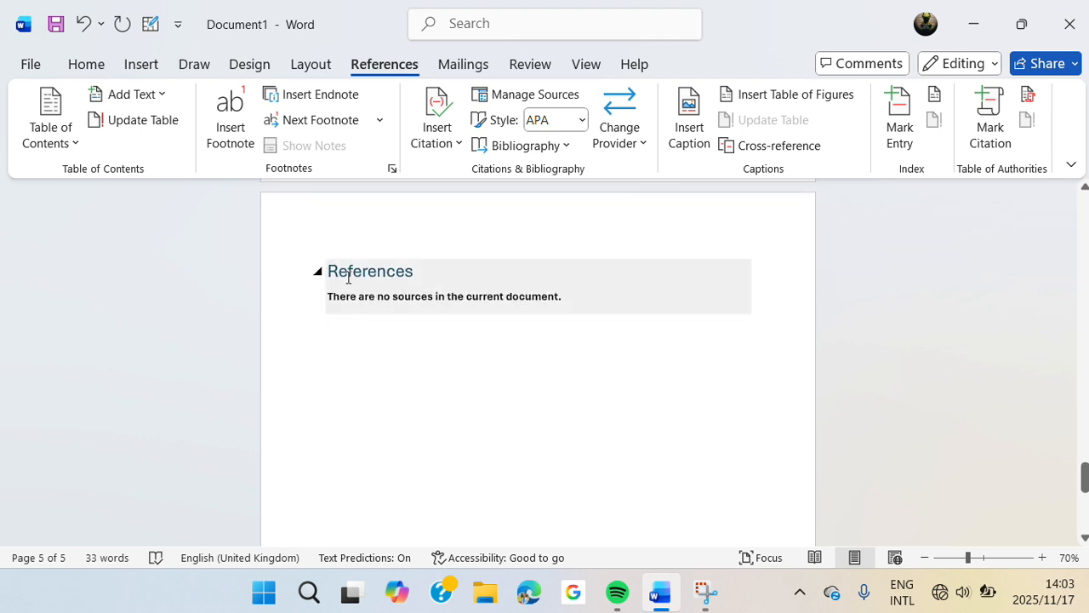
pyautogui.click(401, 321)
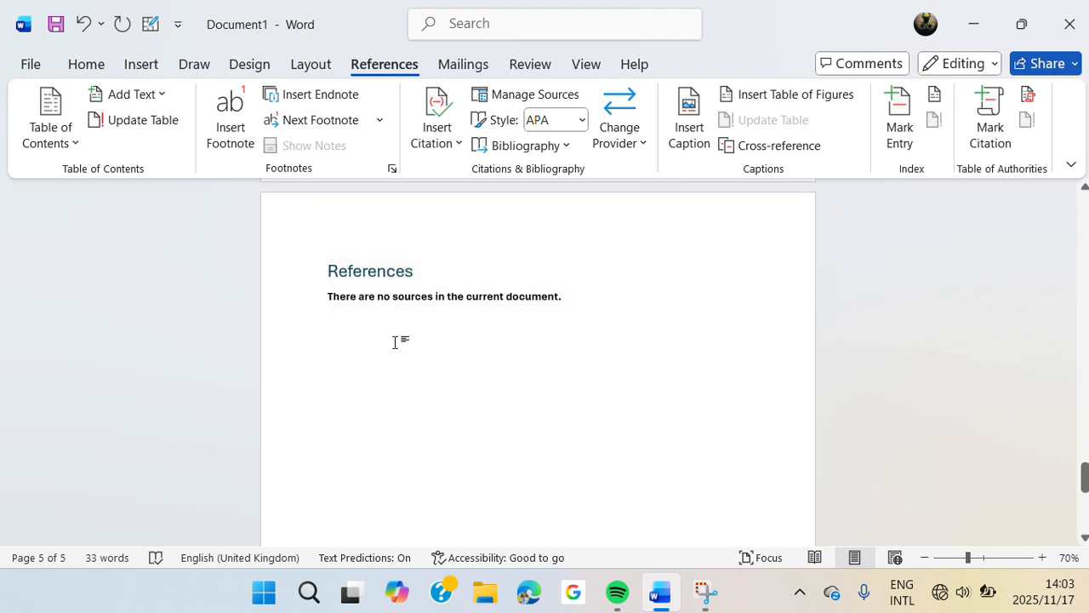
# Step: Update the entire contents table on page 2 so it includes the References heading
pyautogui.scroll(5, 400, 340)
pyautogui.scroll(5, 396, 342)
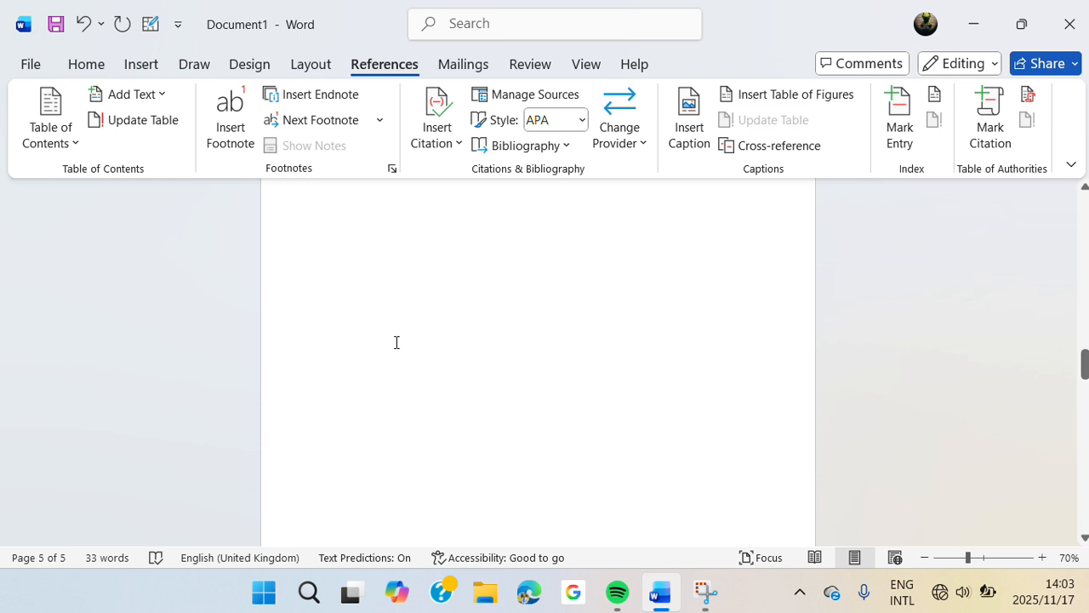
pyautogui.scroll(10, 396, 342)
pyautogui.click(434, 365)
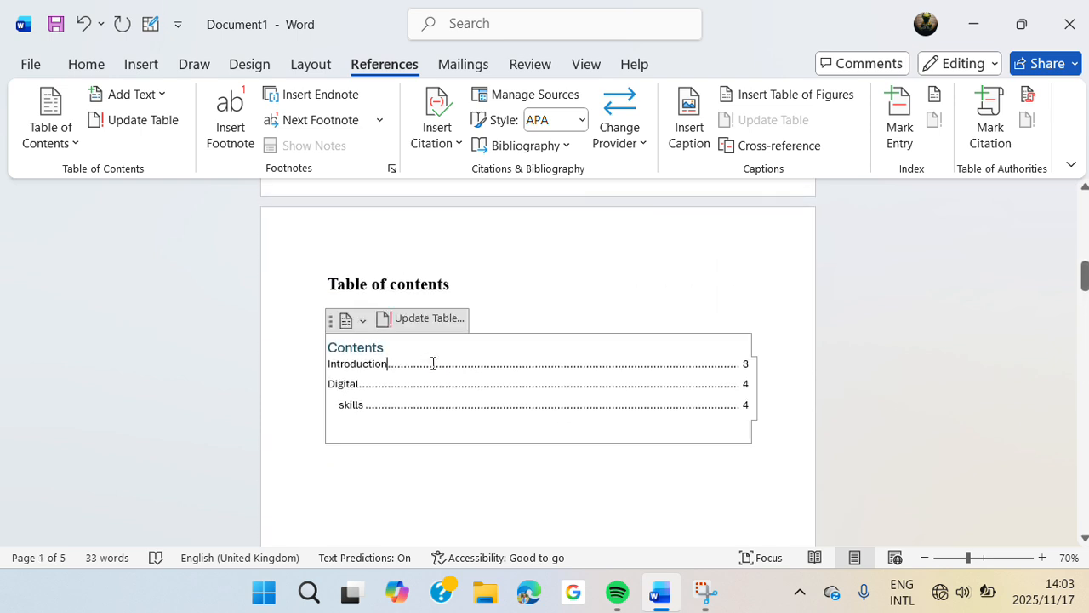
pyautogui.click(418, 321)
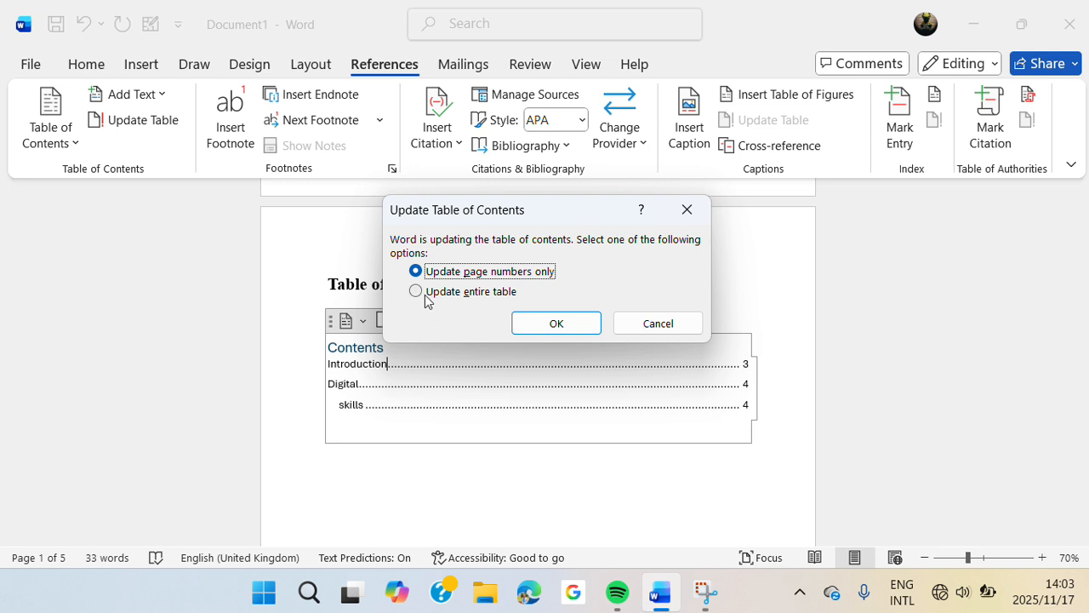
pyautogui.click(425, 292)
pyautogui.click(555, 323)
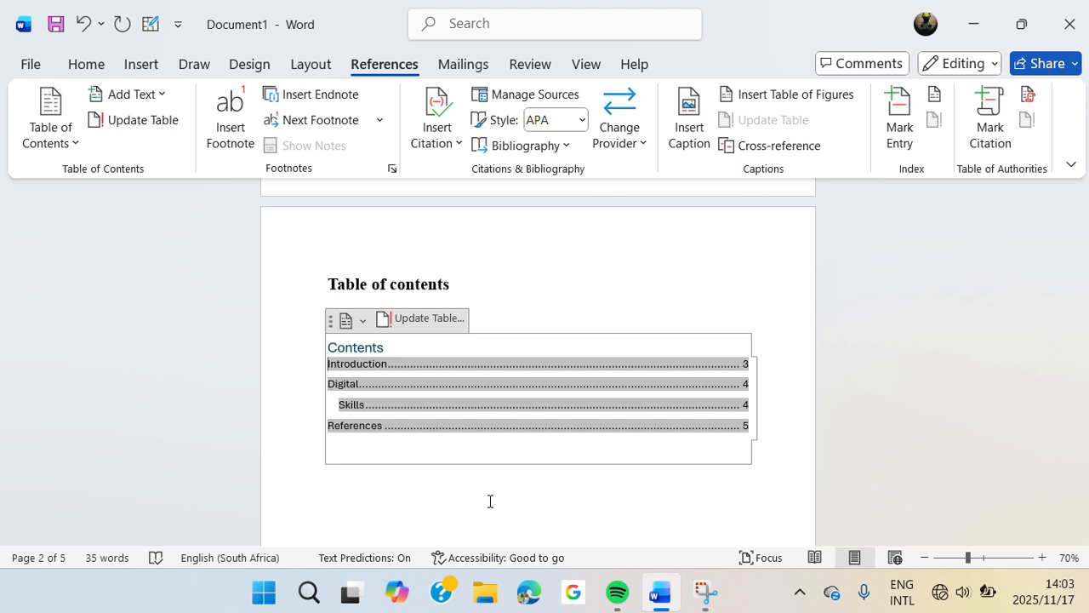
pyautogui.click(427, 472)
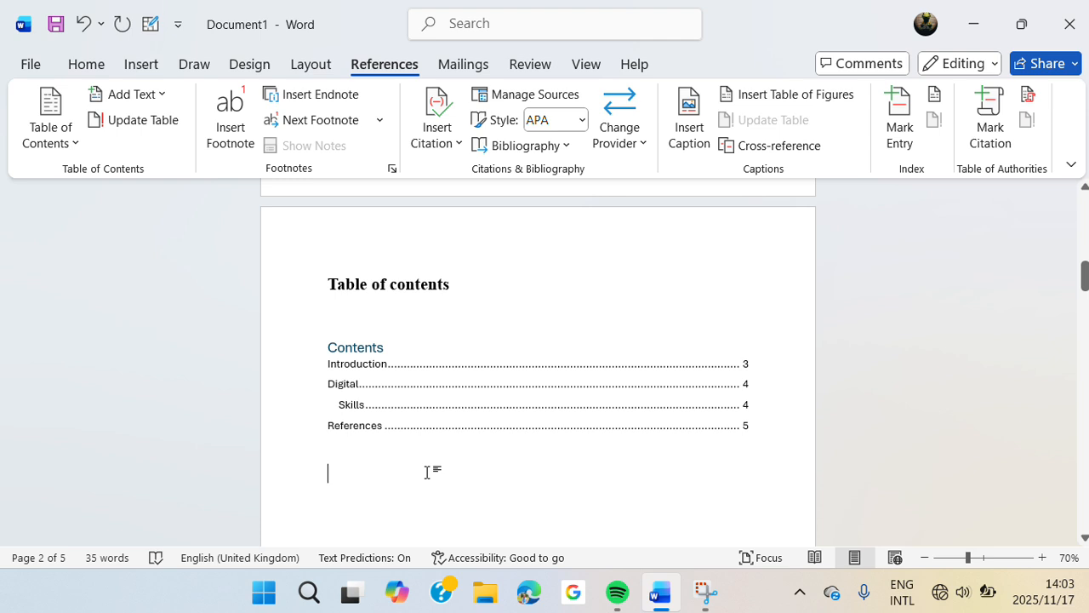
# Step: Write "AI is dangerous to the modern society" as body text below the Skills heading on page 4, leaving an empty line between them
pyautogui.scroll(-10, 427, 472)
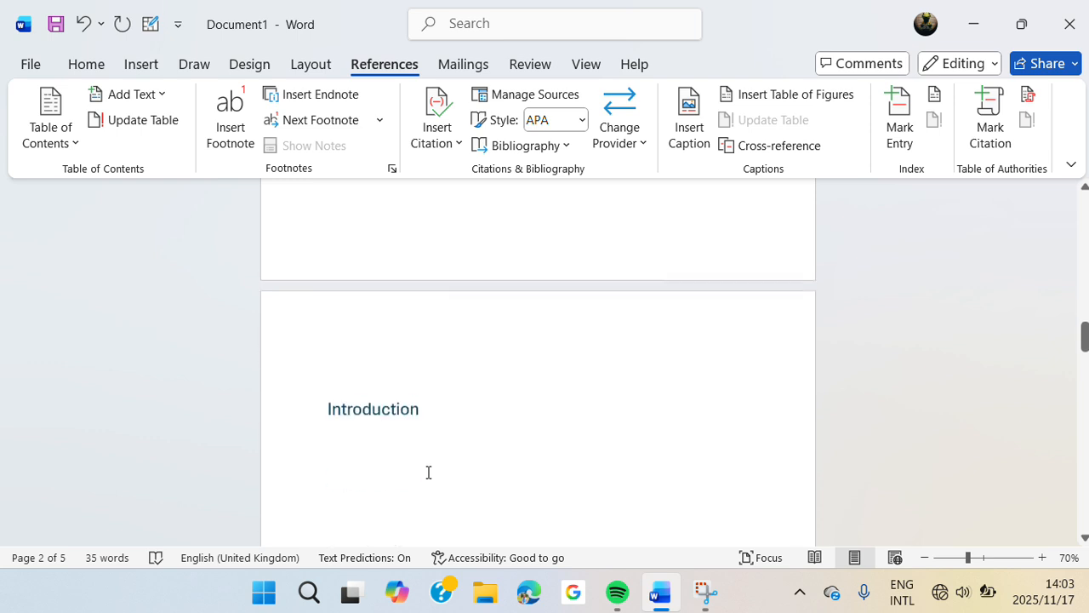
pyautogui.scroll(-10, 428, 473)
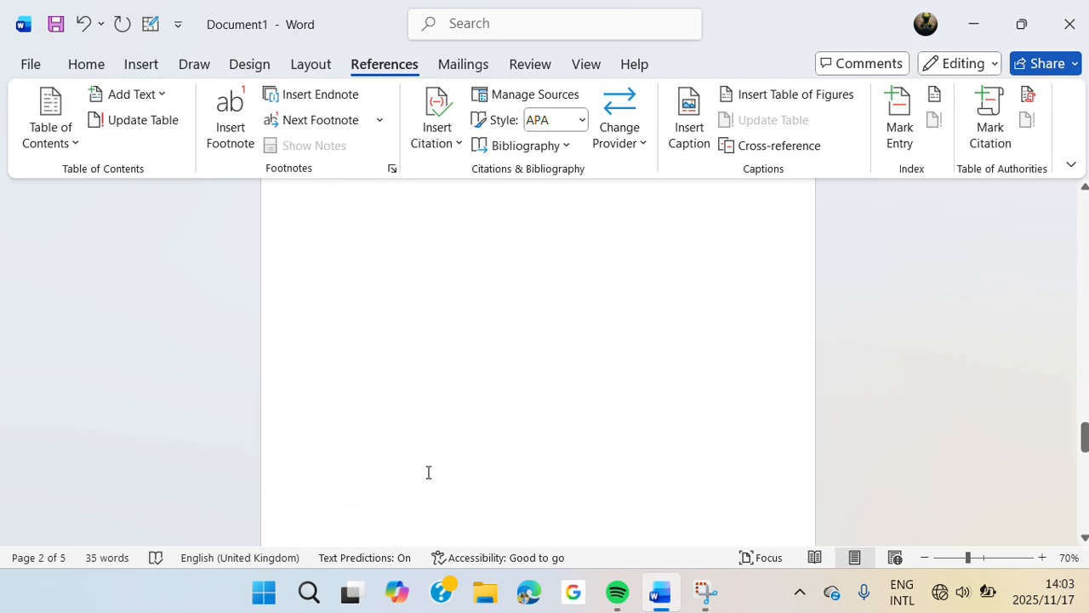
pyautogui.scroll(-3, 428, 472)
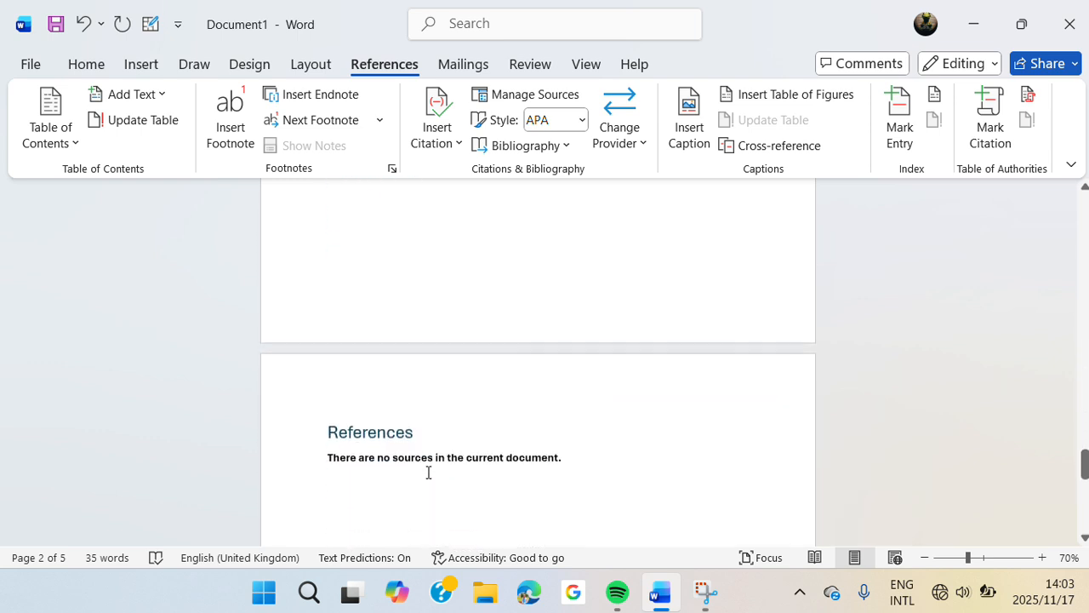
pyautogui.click(381, 460)
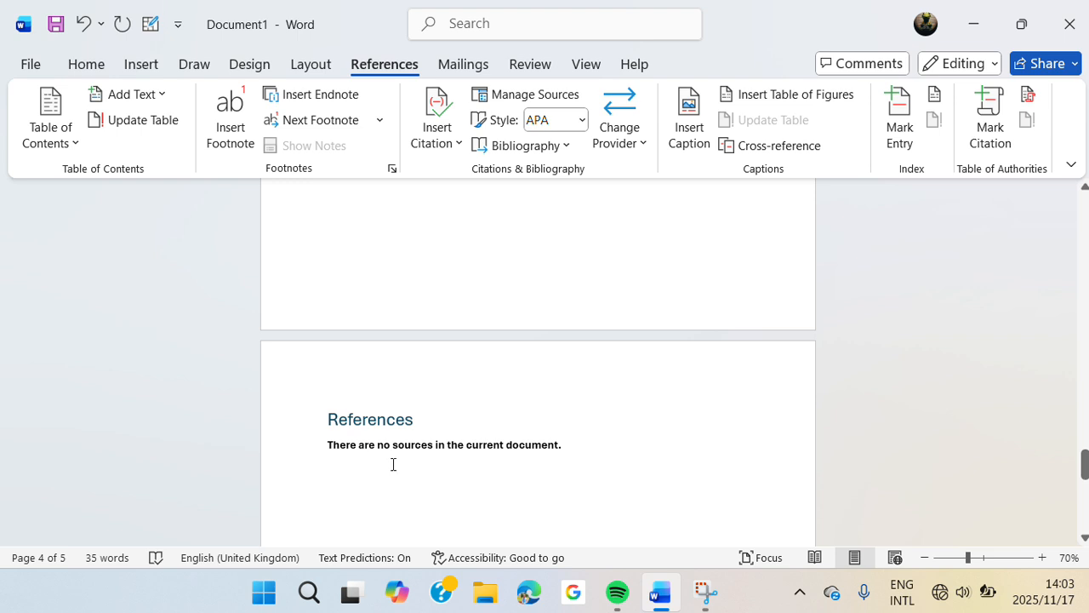
pyautogui.scroll(8, 431, 450)
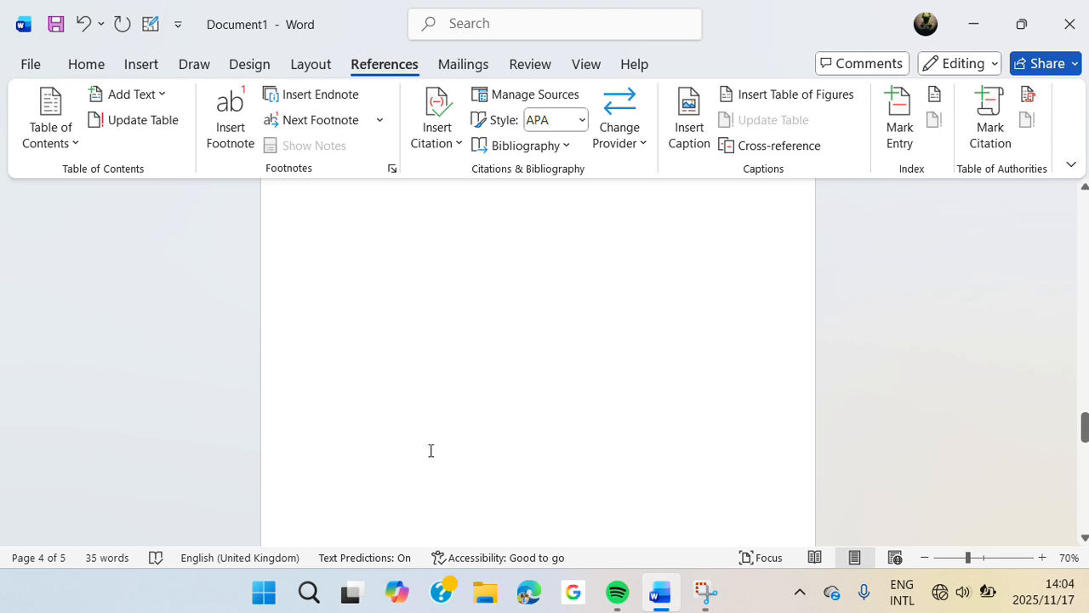
pyautogui.scroll(2, 431, 450)
pyautogui.click(370, 258)
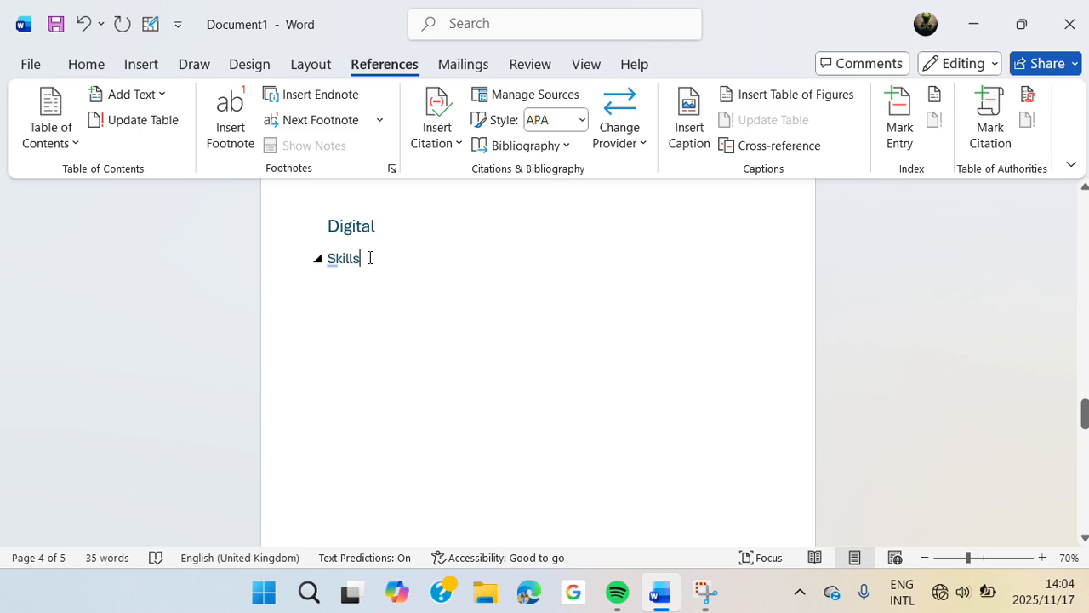
pyautogui.press('Return')
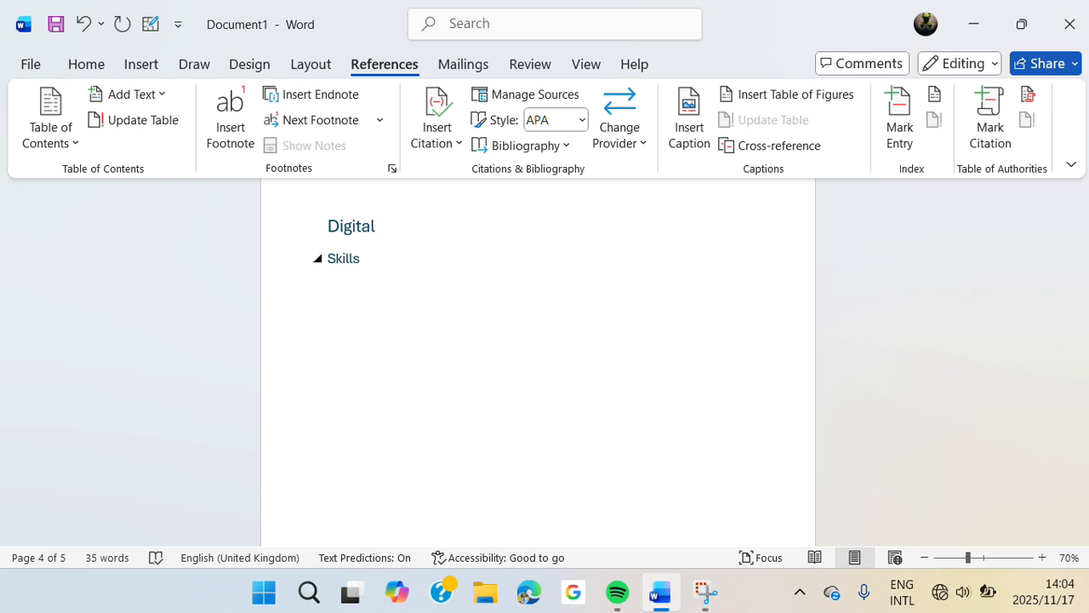
pyautogui.press('Return')
pyautogui.write('A')
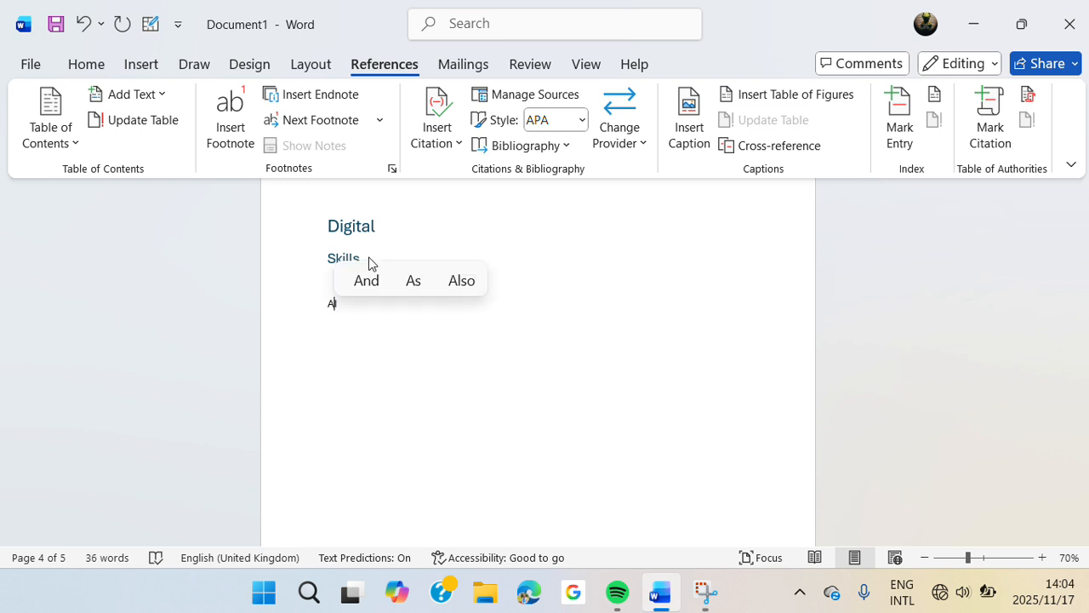
pyautogui.write('I is')
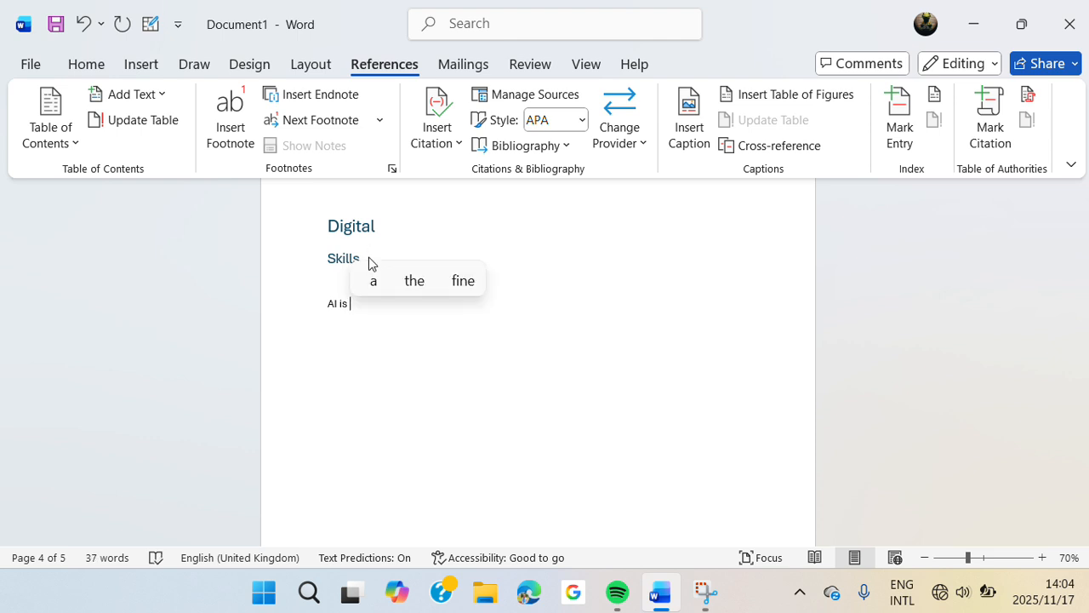
pyautogui.write('dange')
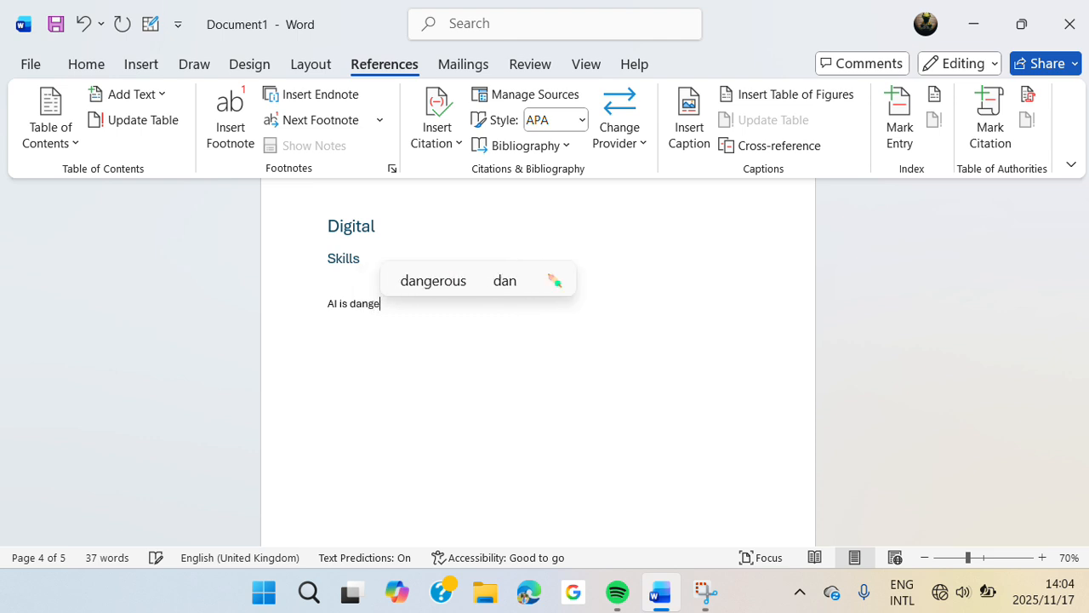
pyautogui.write('rou')
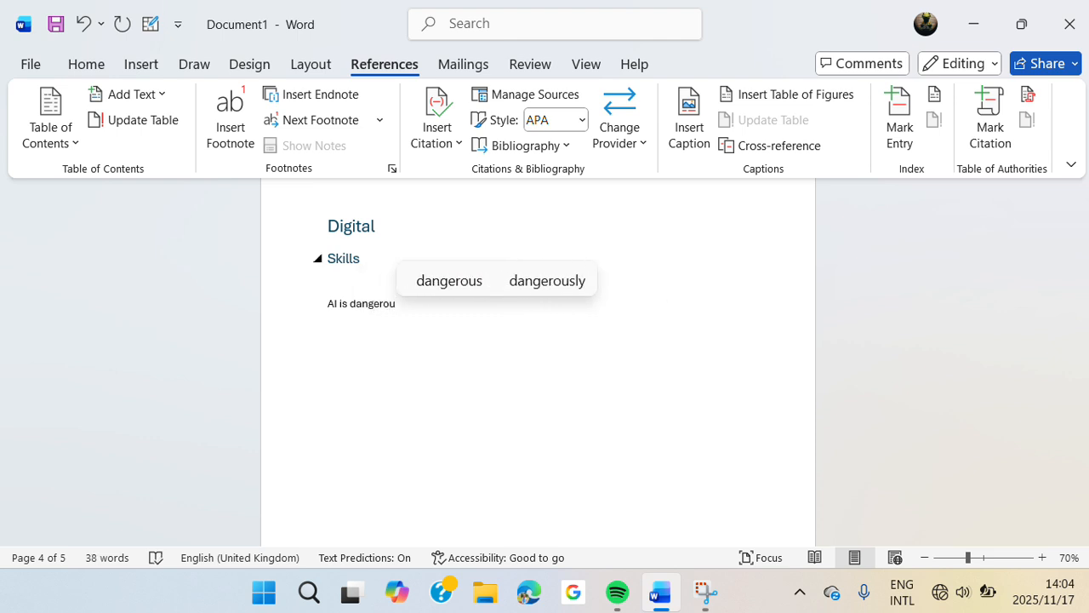
pyautogui.write('s to')
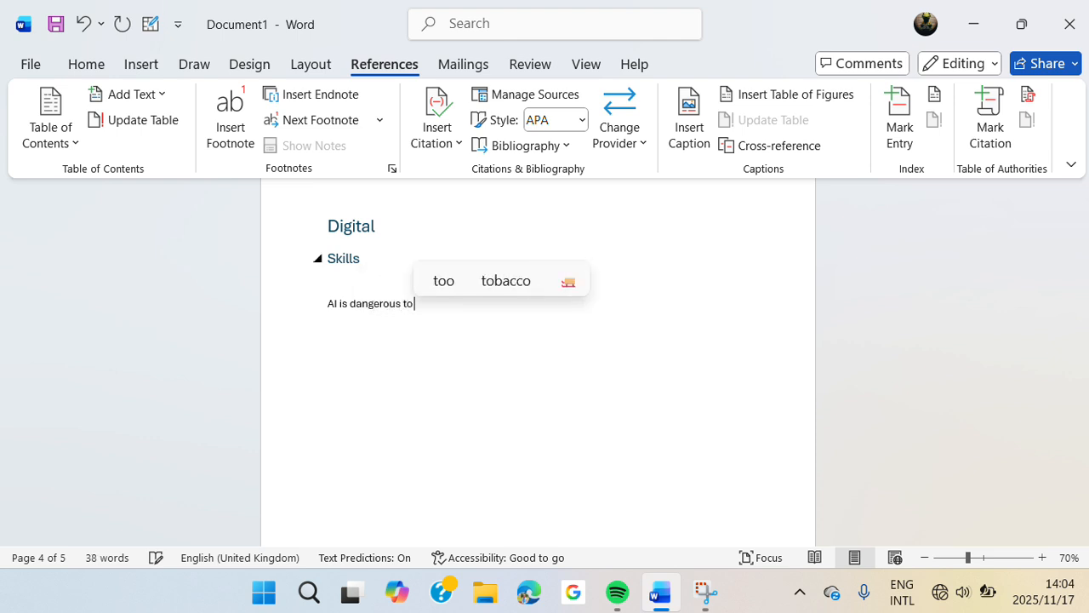
pyautogui.write(' the mor')
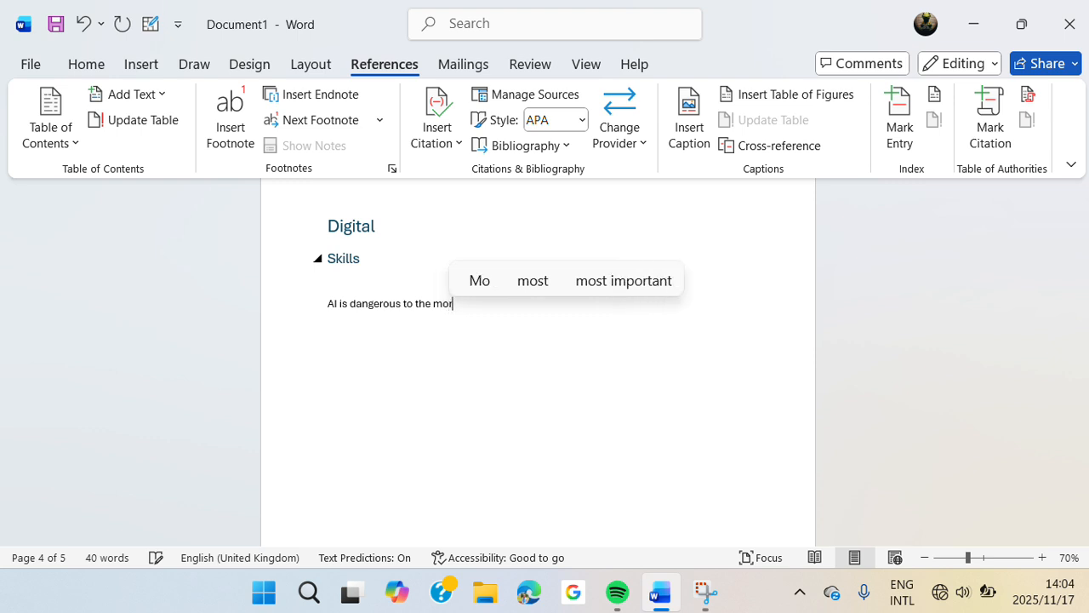
pyautogui.write('der')
pyautogui.press('BackSpace')
pyautogui.press('BackSpace')
pyautogui.press('BackSpace')
pyautogui.press('BackSpace')
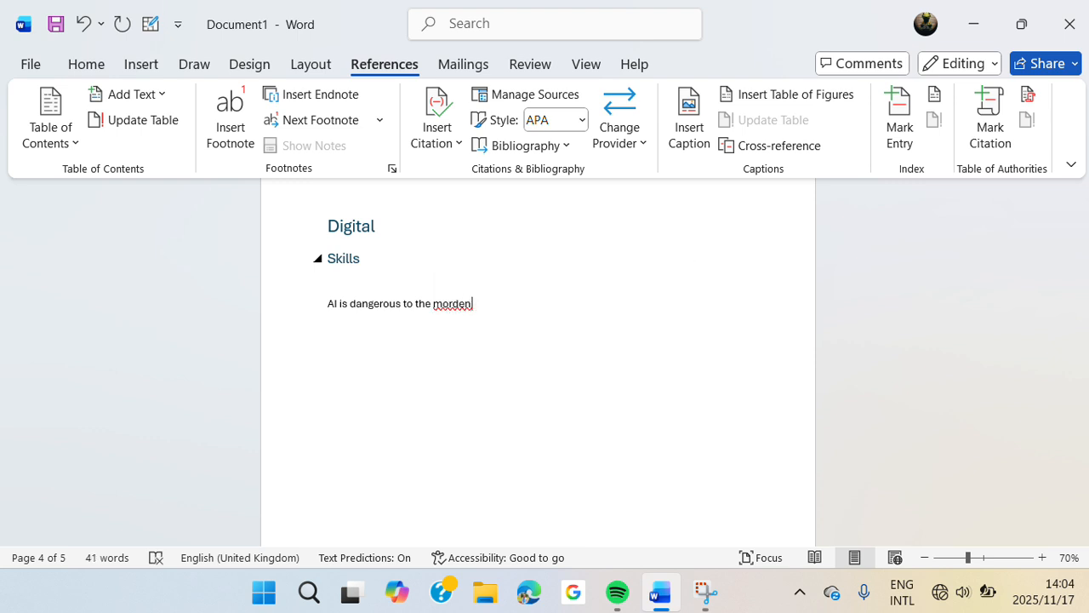
pyautogui.press('BackSpace')
pyautogui.write('dern soci')
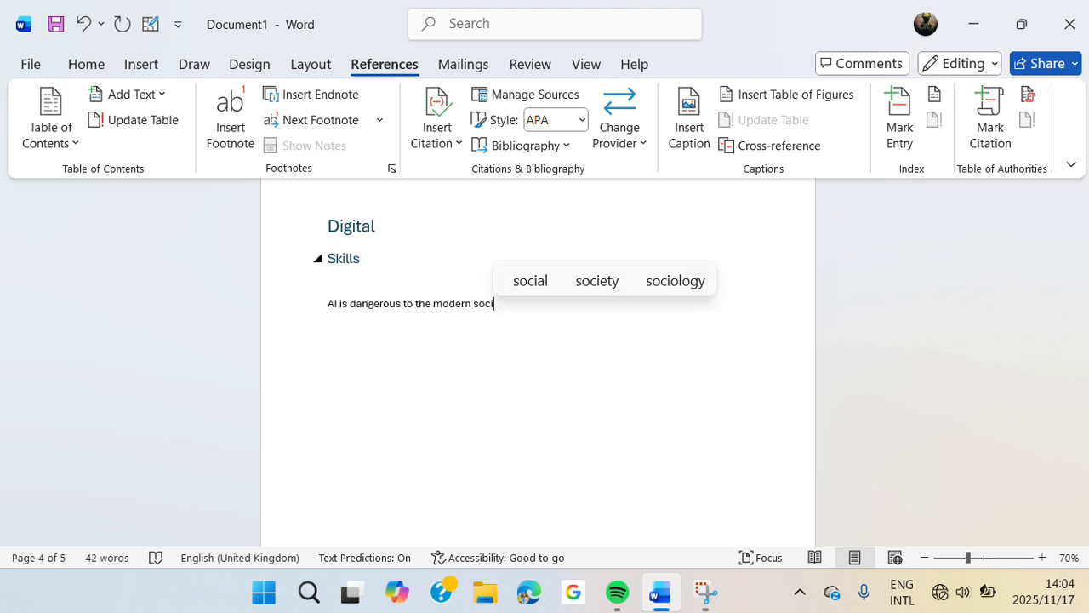
pyautogui.write('ety')
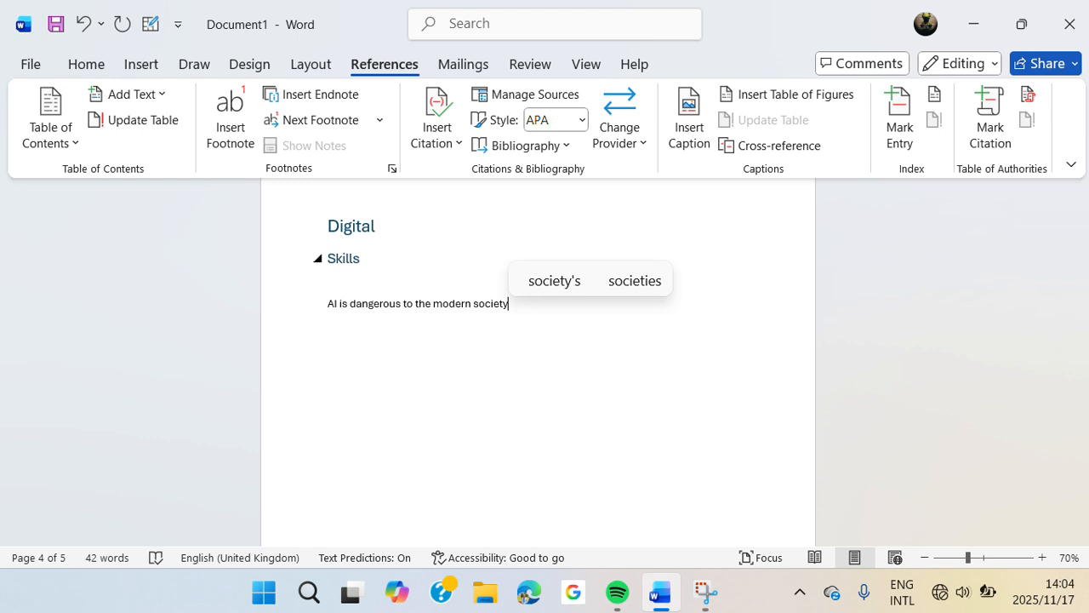
# Step: End the body sentence under Skills with a full stop and start a new citation source of type Book there
pyautogui.write('.')
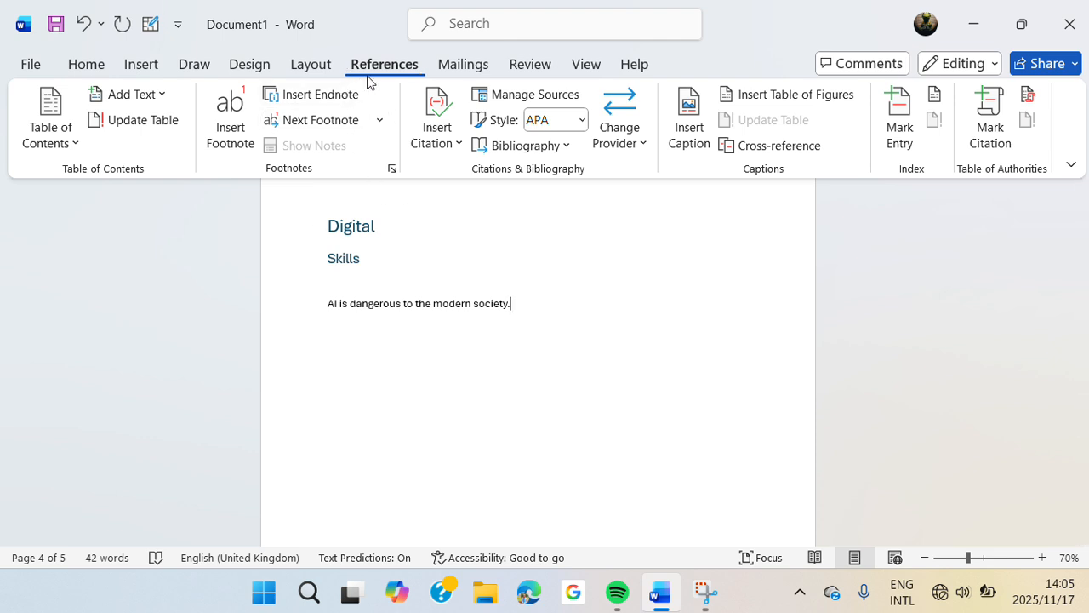
pyautogui.click(447, 155)
pyautogui.click(459, 176)
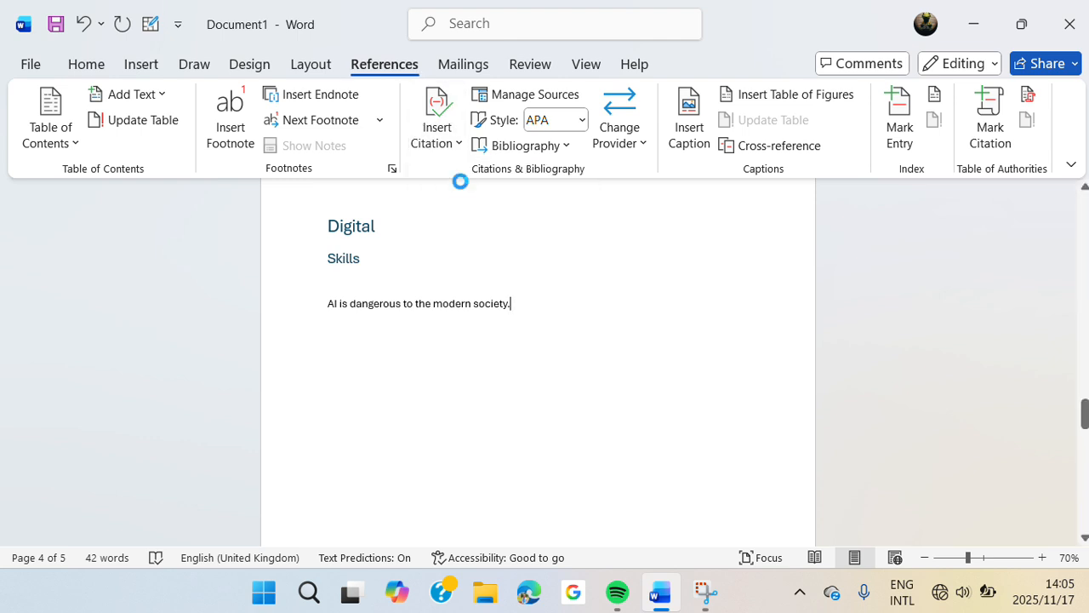
pyautogui.click(405, 209)
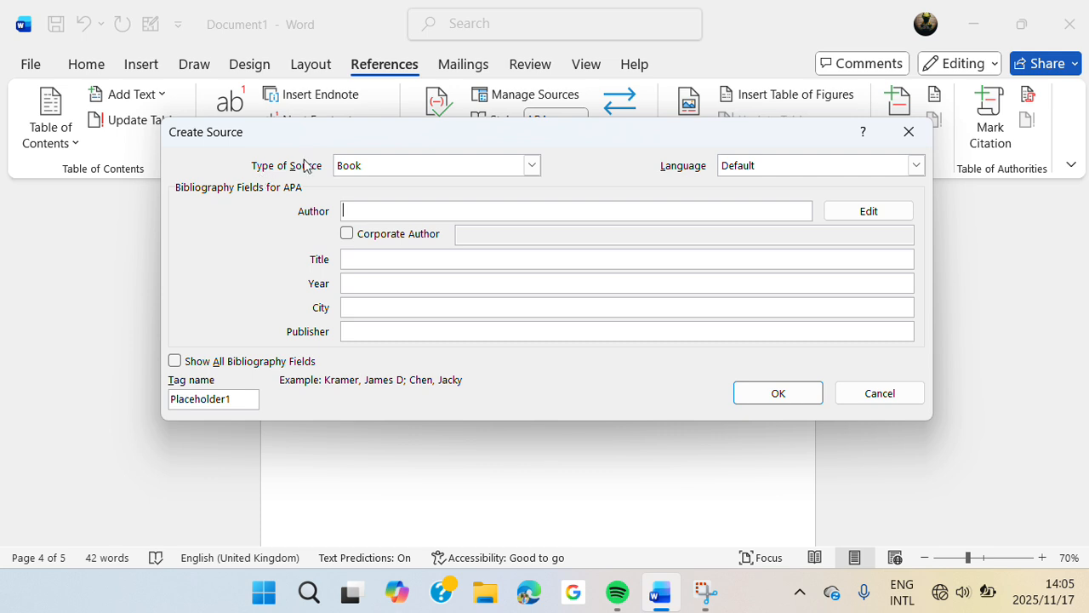
pyautogui.click(529, 172)
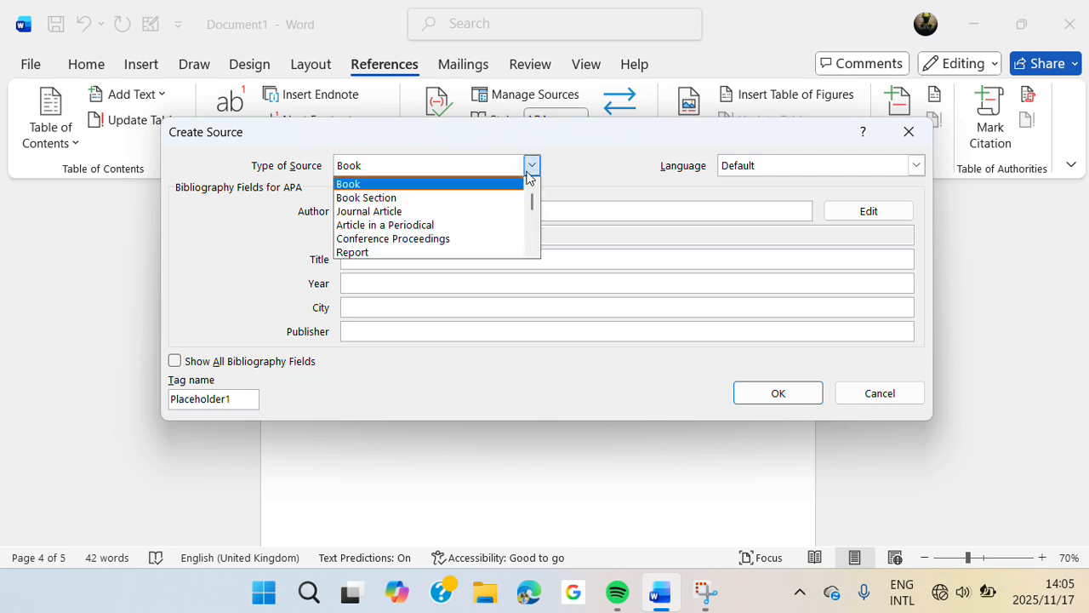
pyautogui.click(391, 184)
# Step: Enter the author's name for the source, and set its title to "Digital Skills With" followed by the author's name
pyautogui.click(373, 209)
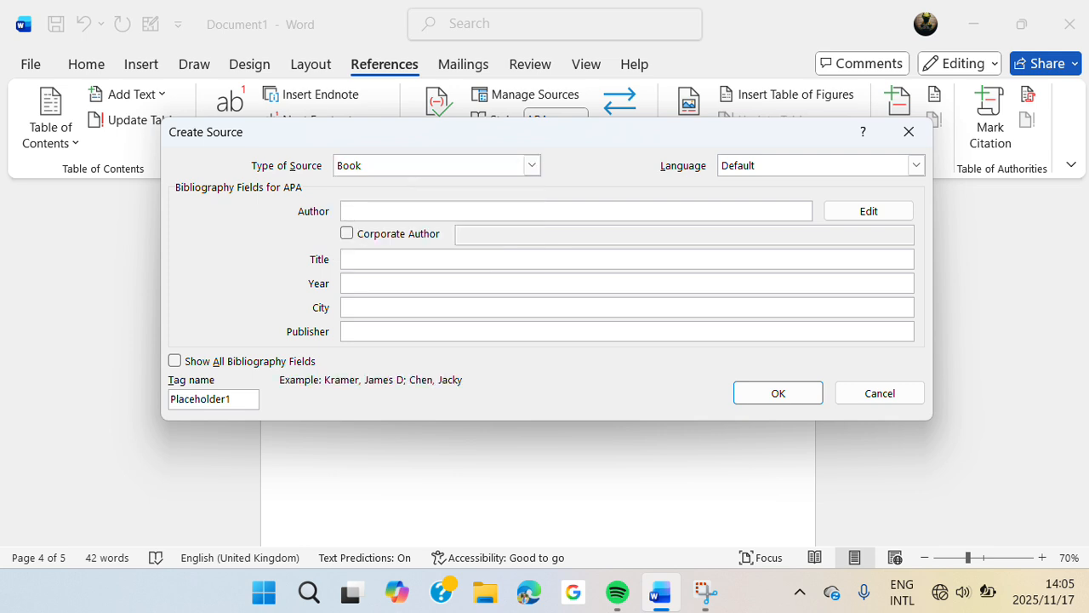
pyautogui.write('Sam')
pyautogui.click(363, 251)
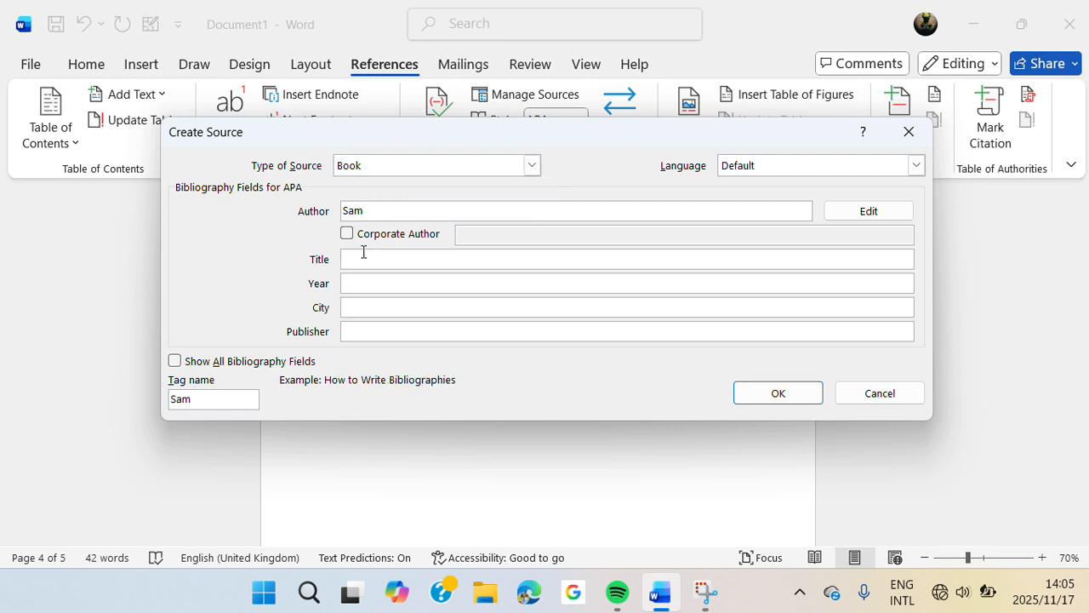
pyautogui.write('Digi')
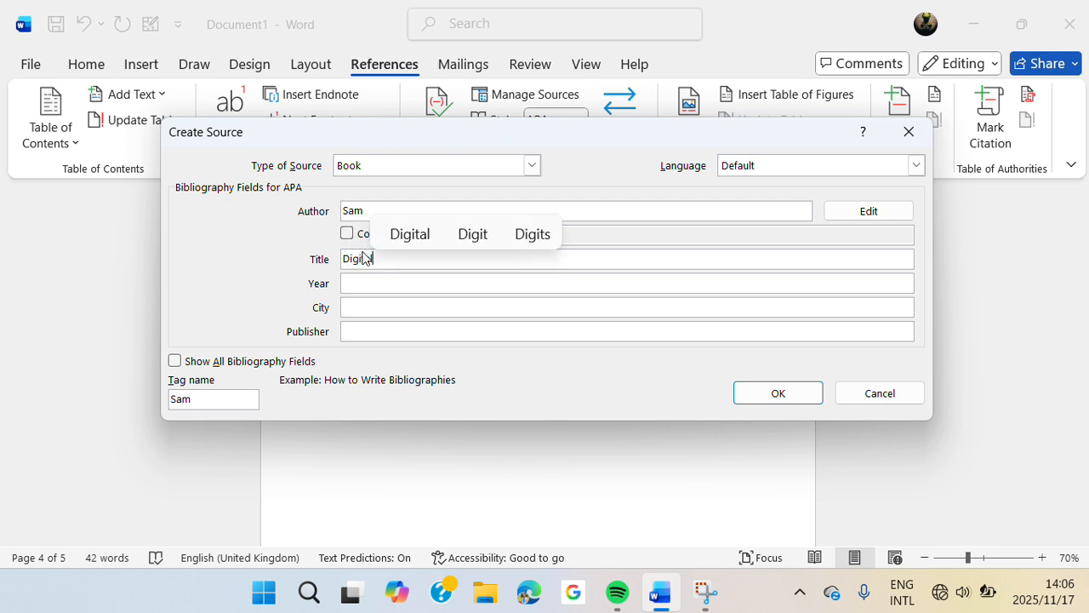
pyautogui.write('tal')
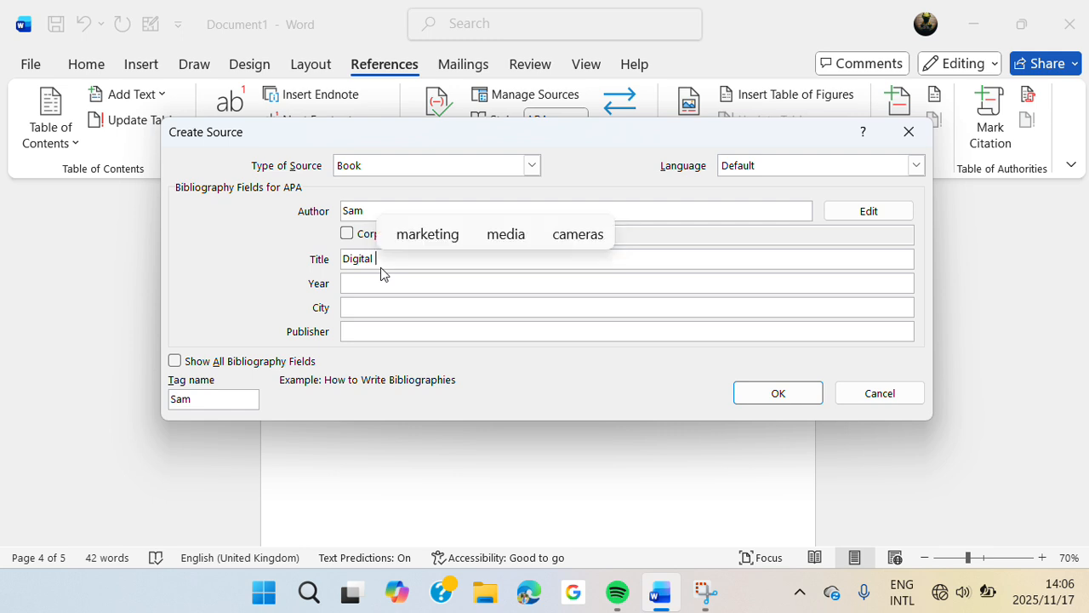
pyautogui.write(' Si')
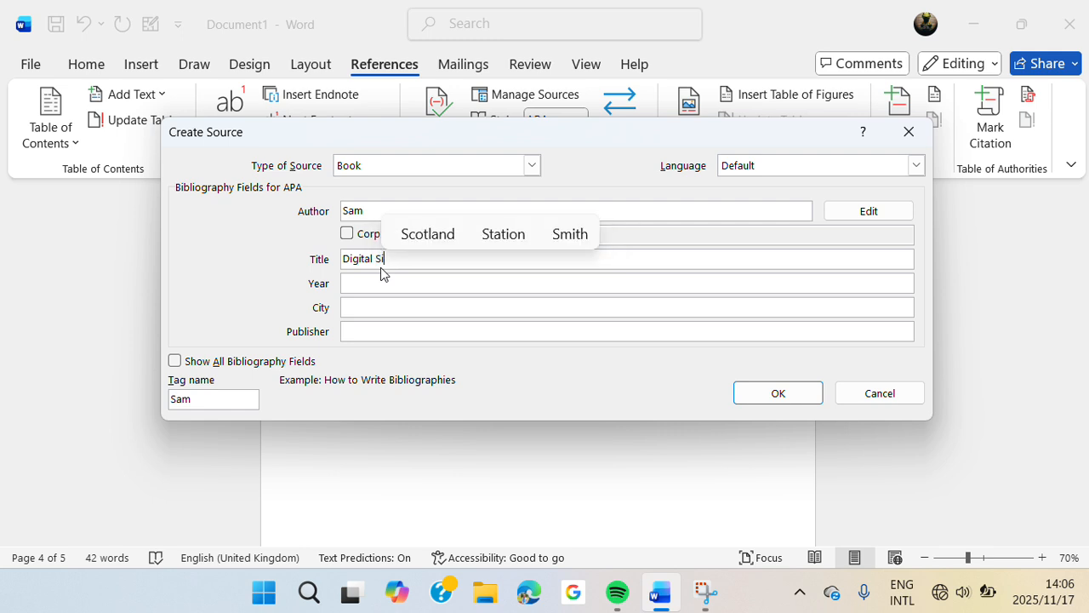
pyautogui.press('BackSpace')
pyautogui.write('kill')
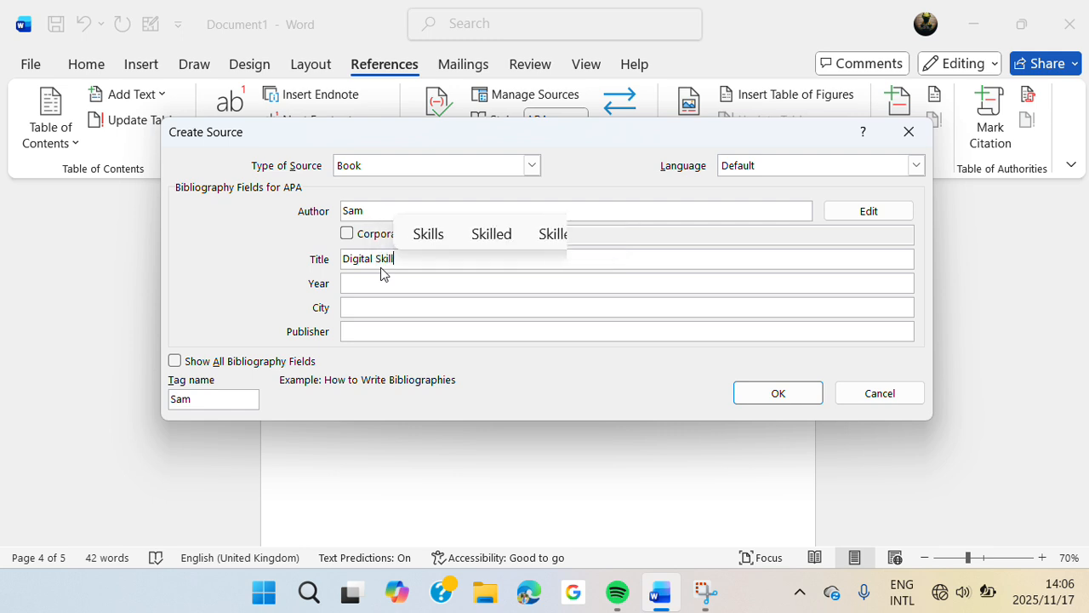
pyautogui.write('s W')
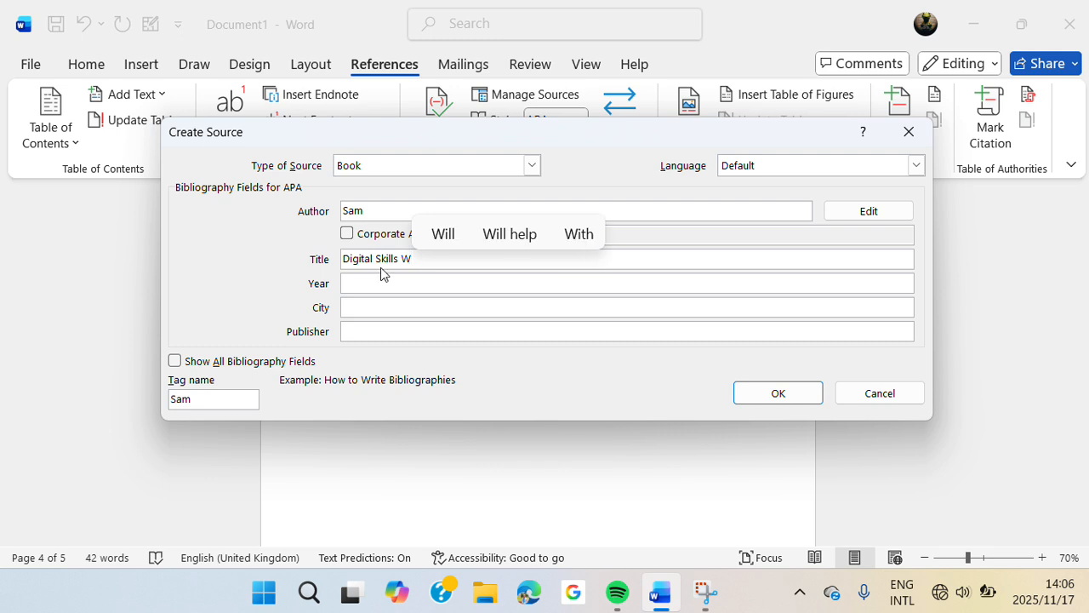
pyautogui.write('ith ')
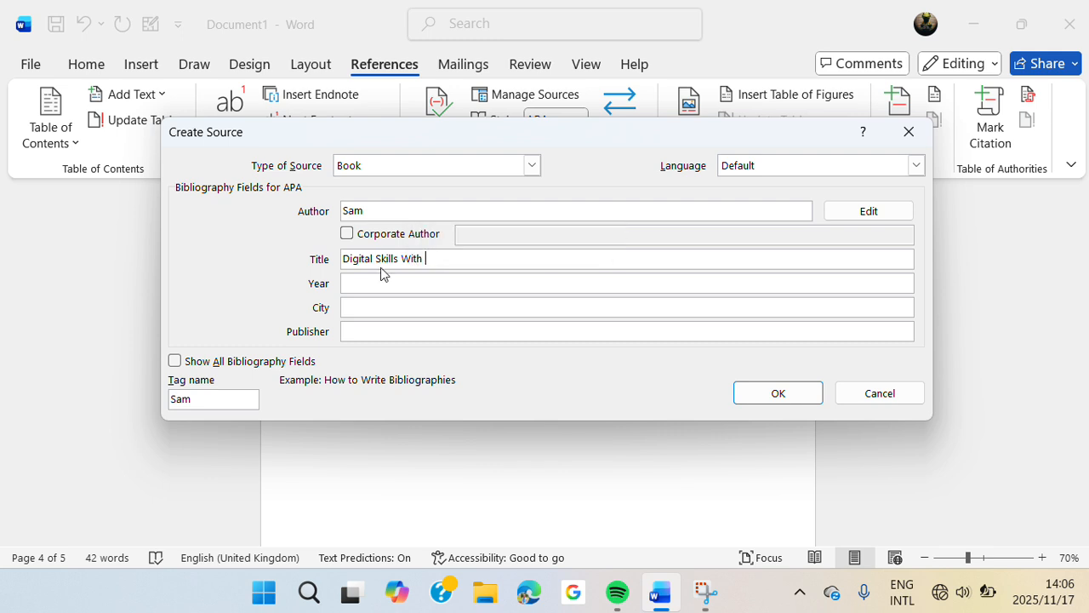
pyautogui.write('Sam')
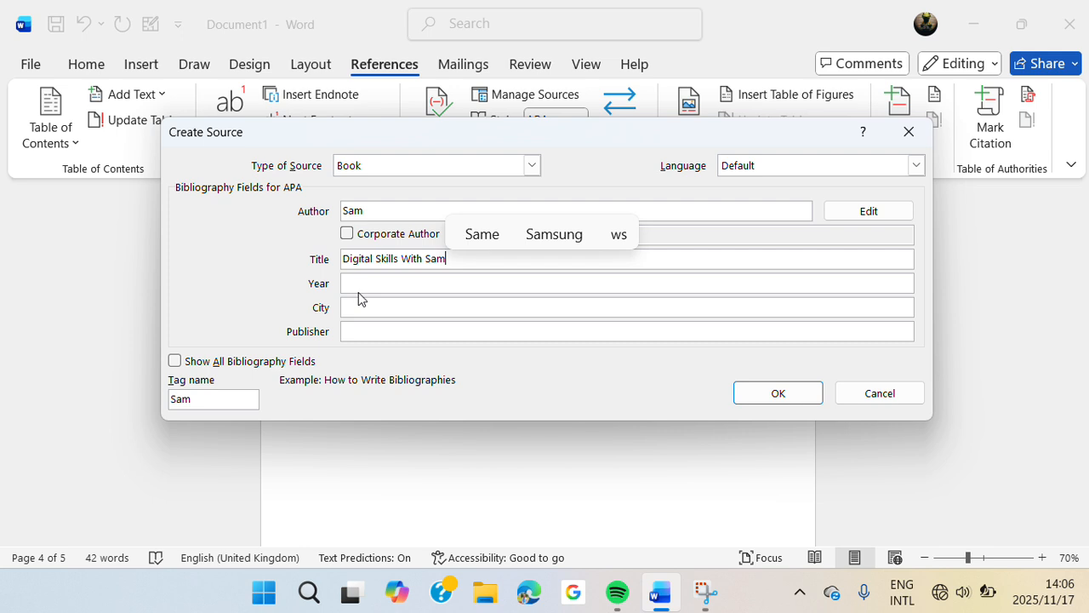
# Step: Set the book source's year to 2025 and its city to Chicago
pyautogui.click(362, 285)
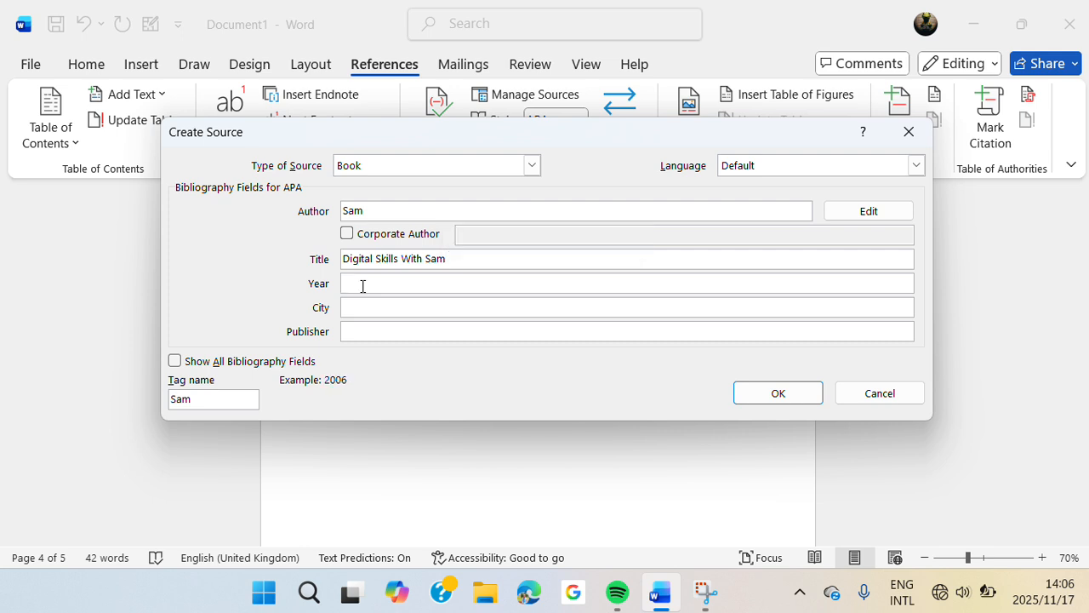
pyautogui.write('2025')
pyautogui.click(362, 306)
pyautogui.write('Chicago')
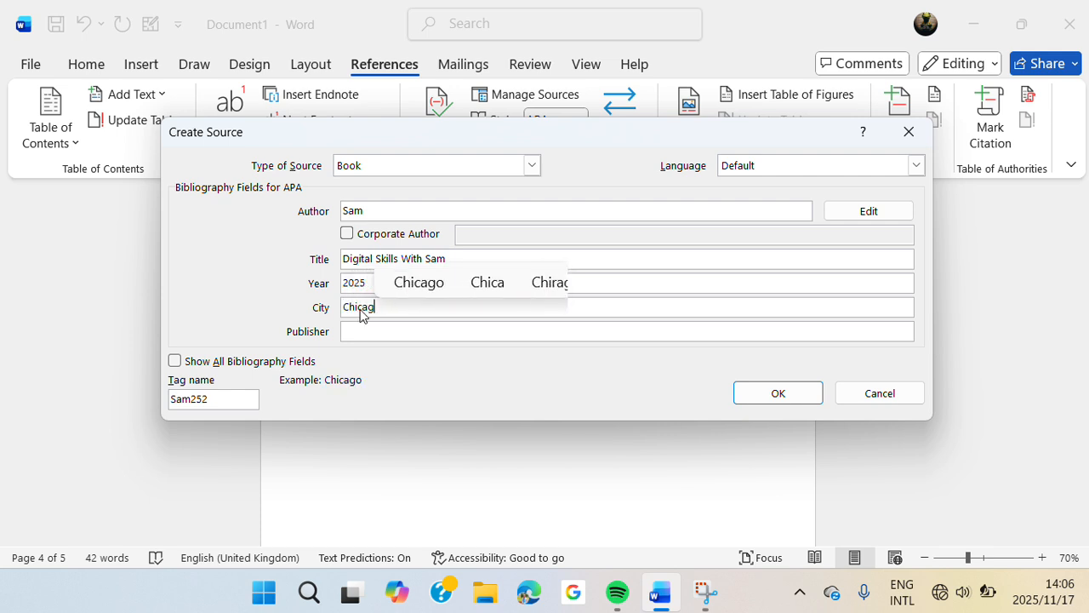
# Step: Set the source's publisher to "Adventure Works Press" and insert the citation after the body sentence
pyautogui.click(357, 332)
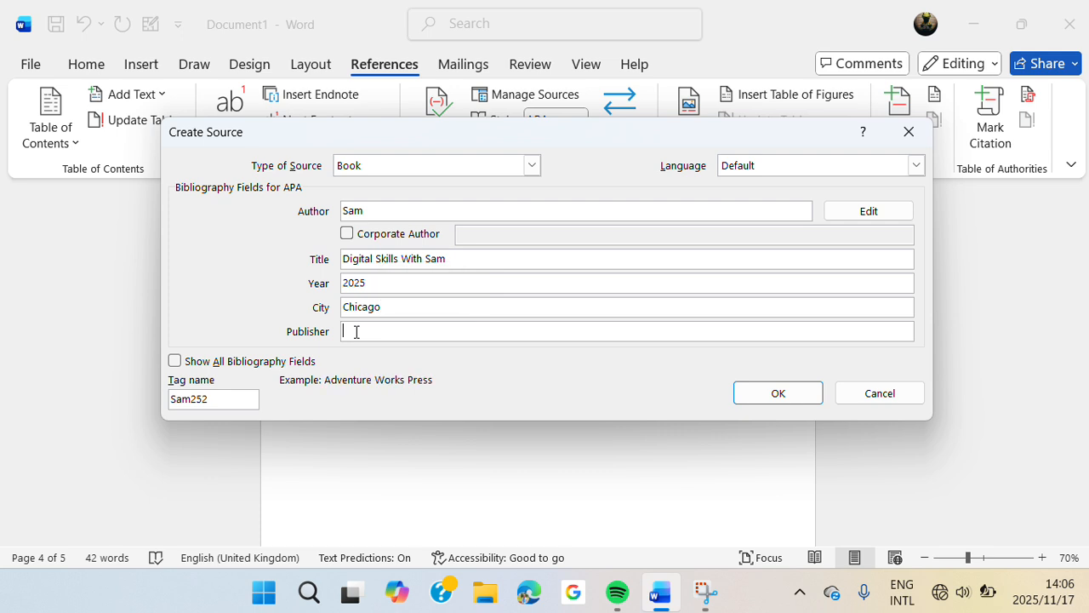
pyautogui.write('SA')
pyautogui.press('BackSpace')
pyautogui.write('Ad')
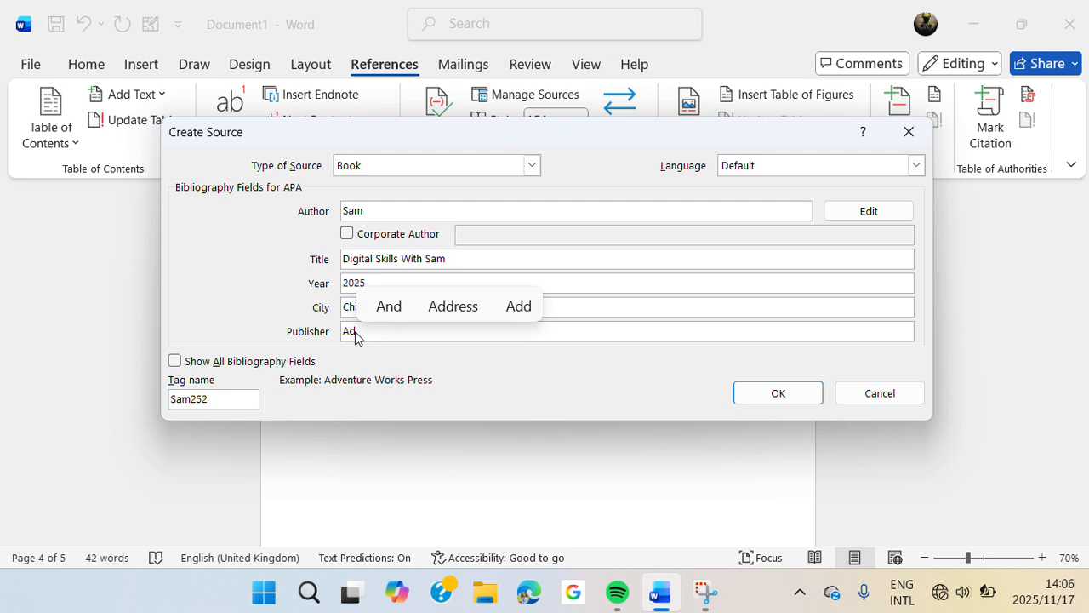
pyautogui.write('ventu')
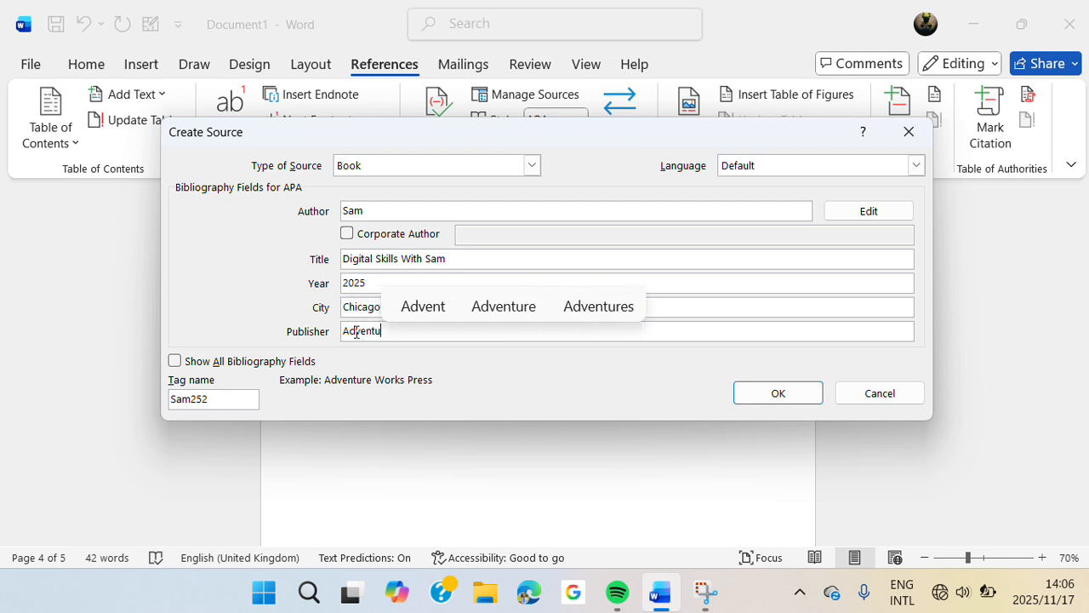
pyautogui.write('re ')
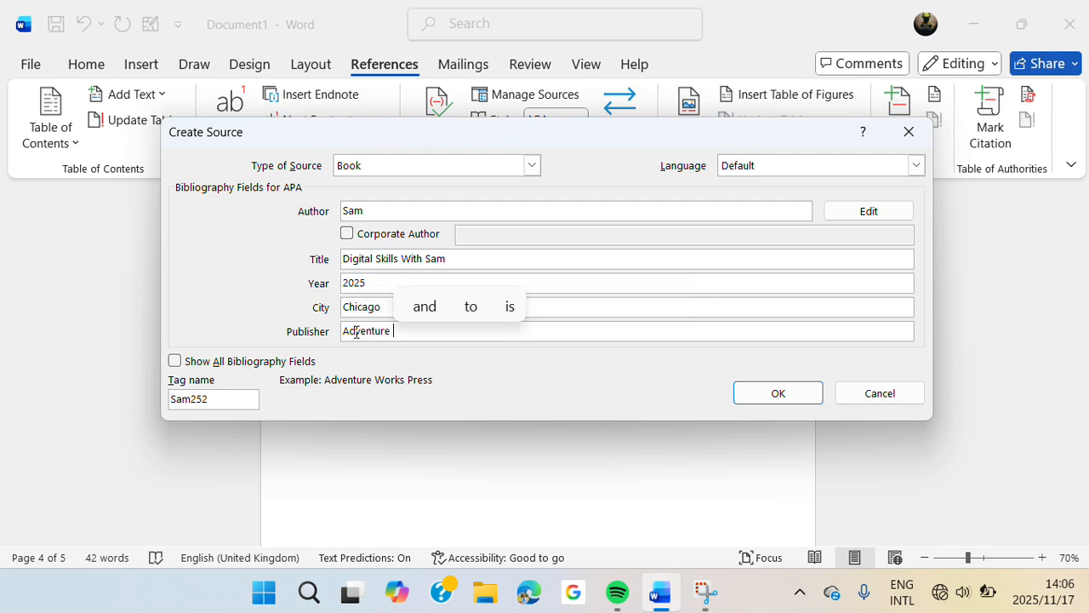
pyautogui.write('Works')
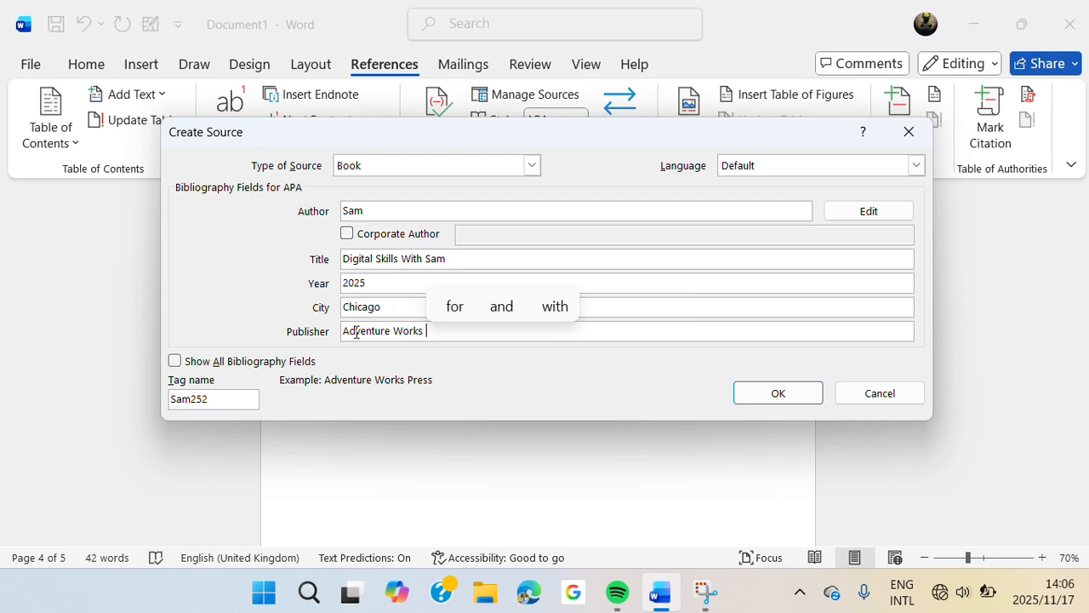
pyautogui.write(' Press')
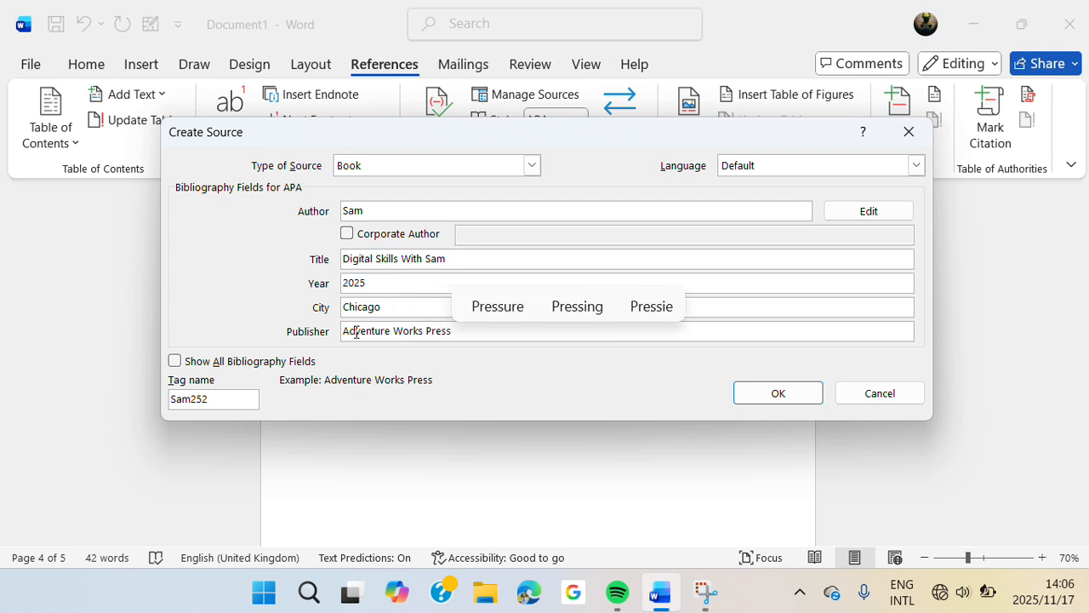
pyautogui.click(757, 391)
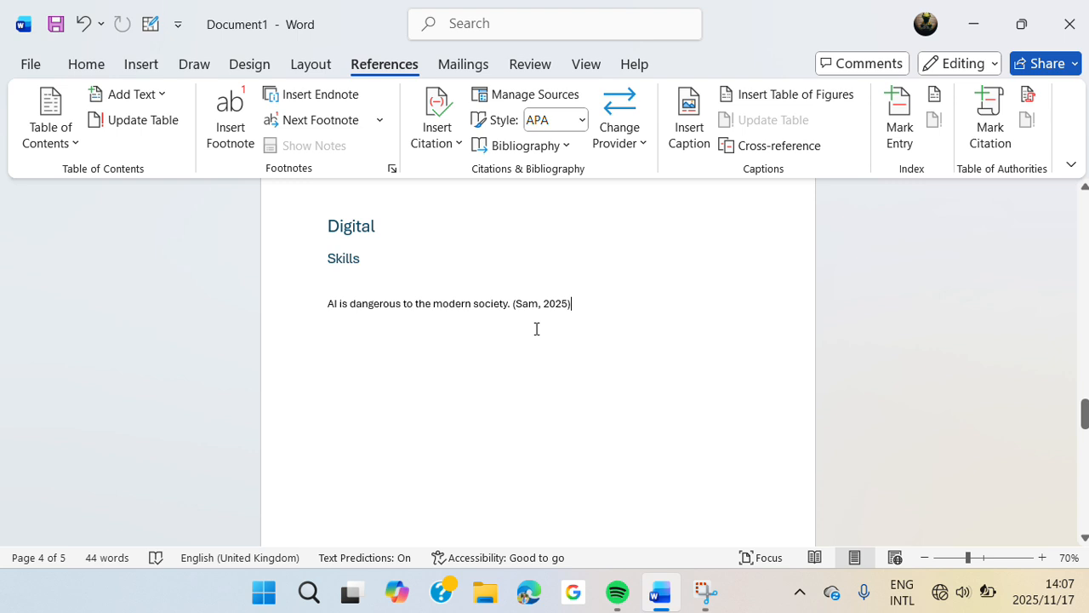
# Step: Update the citations and bibliography in the References block on page 5
pyautogui.scroll(-6, 536, 328)
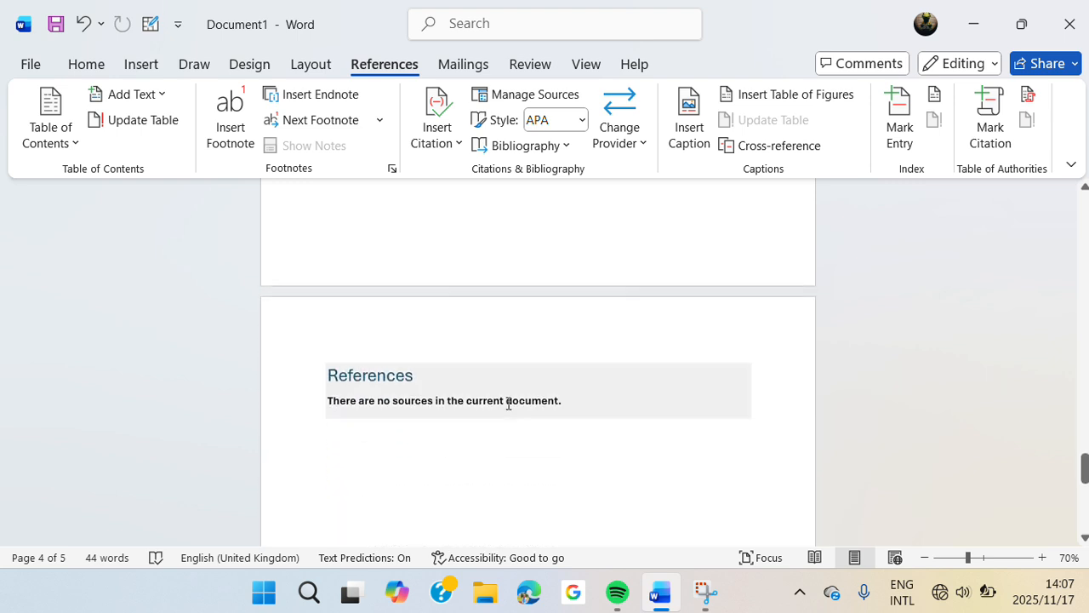
pyautogui.click(508, 404)
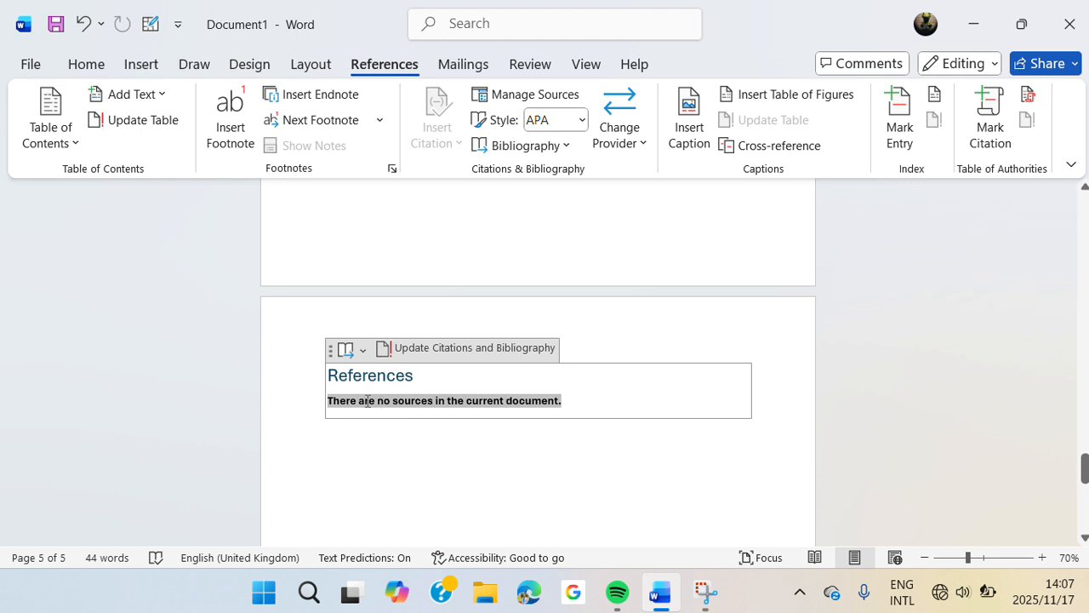
pyautogui.click(479, 347)
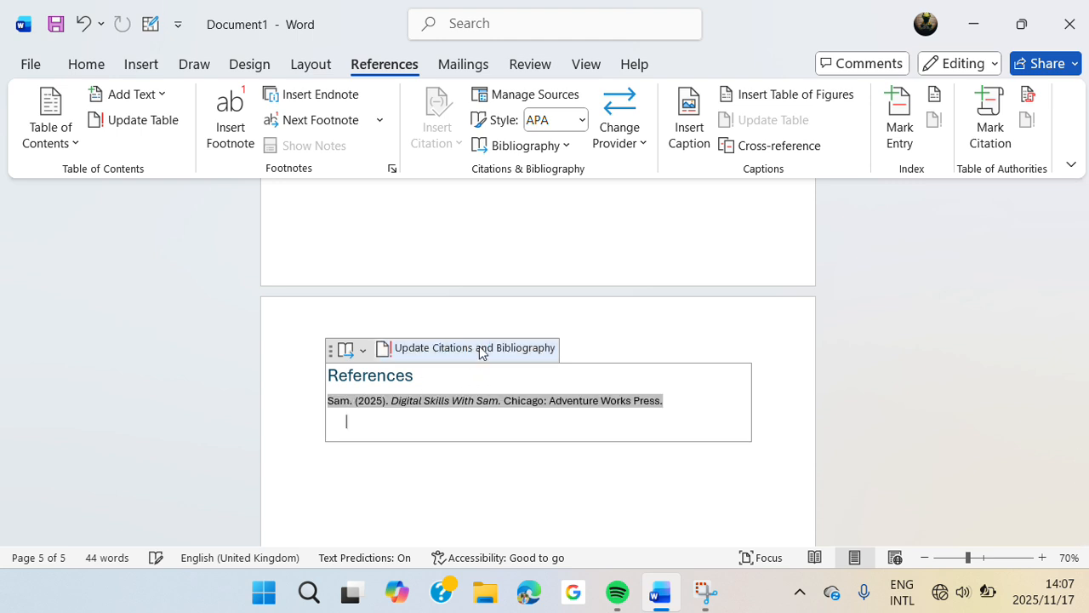
pyautogui.click(461, 510)
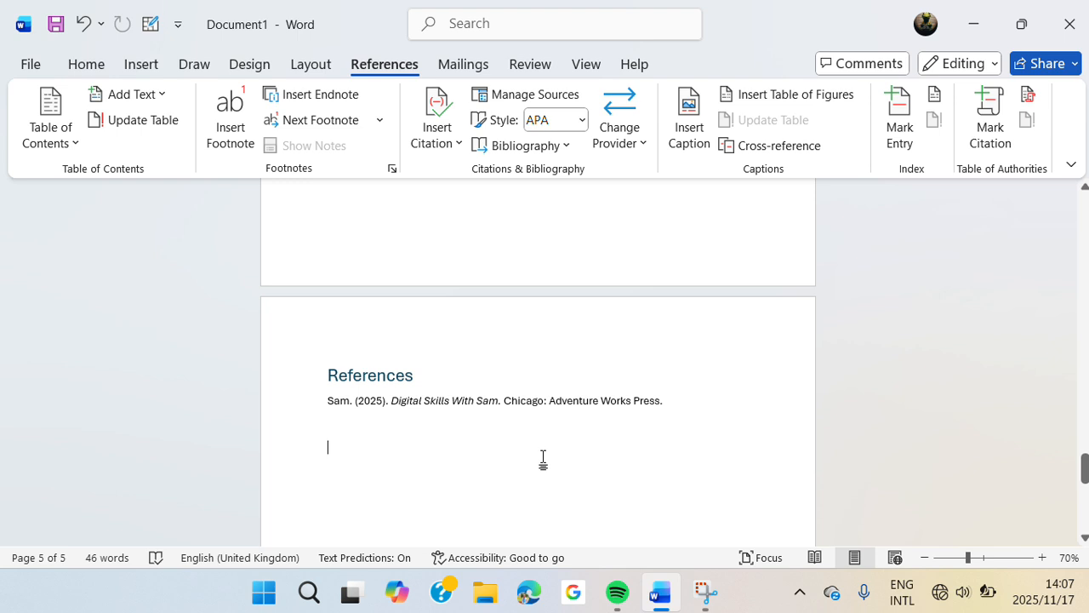
# Step: Compare the in-text citation on page 4 with the book entry in the References on page 5
pyautogui.scroll(5, 542, 458)
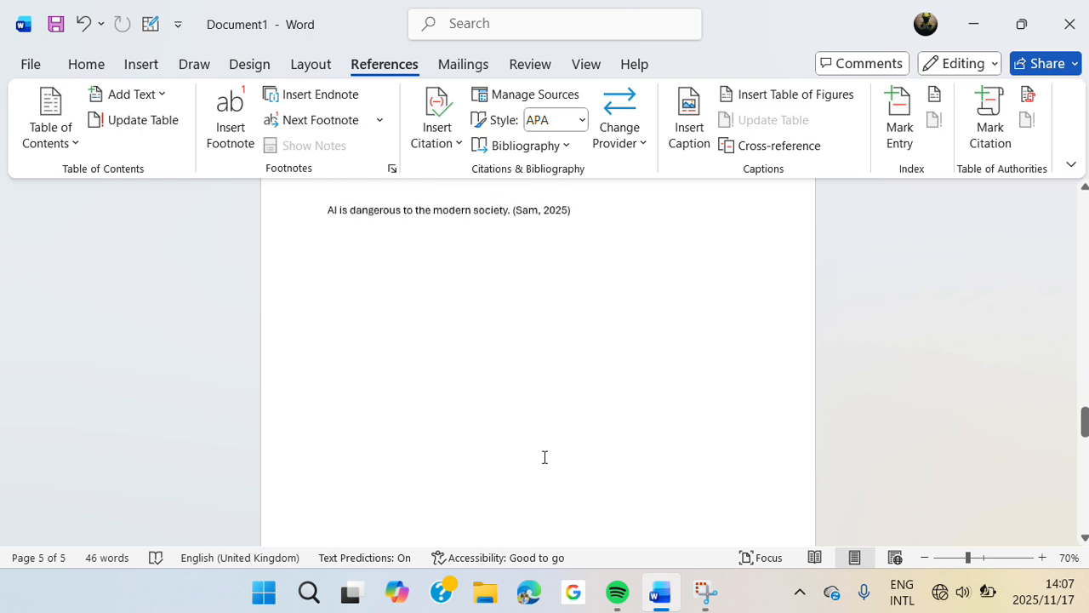
pyautogui.scroll(2, 545, 457)
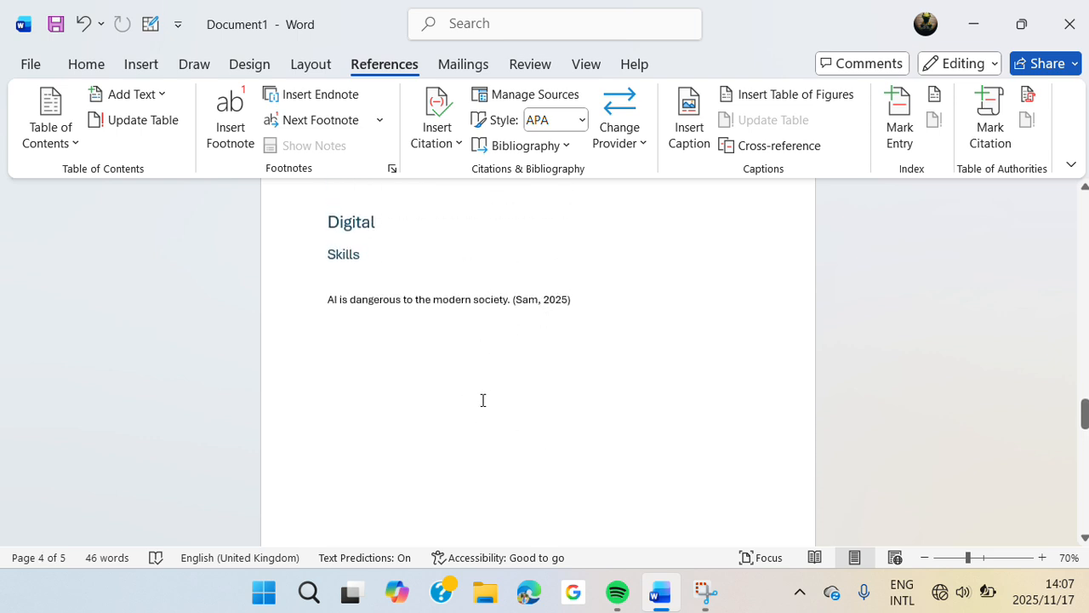
pyautogui.scroll(-5, 483, 399)
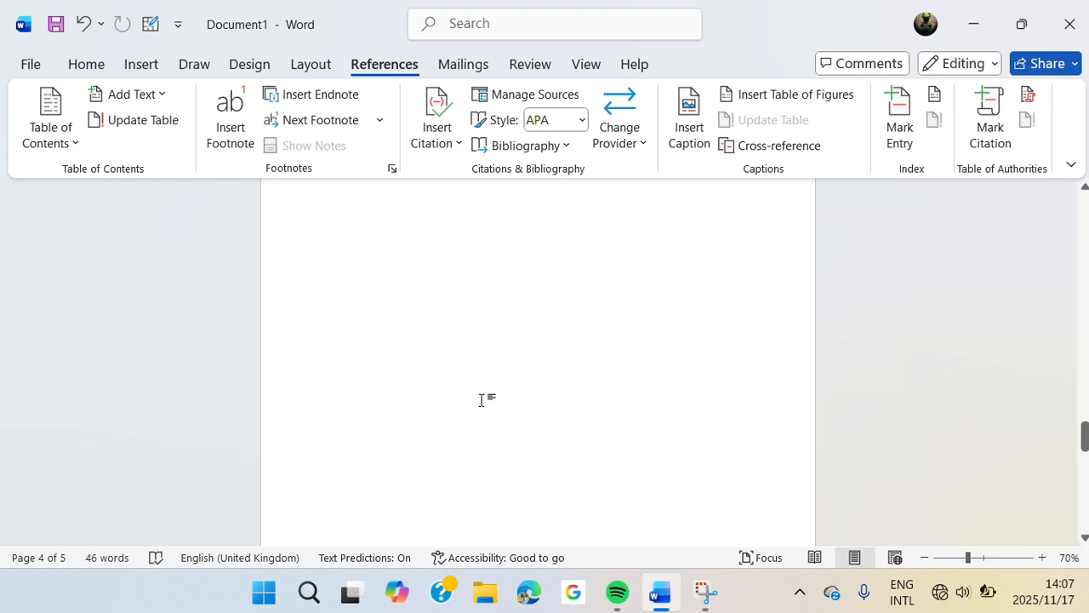
pyautogui.scroll(-3, 481, 400)
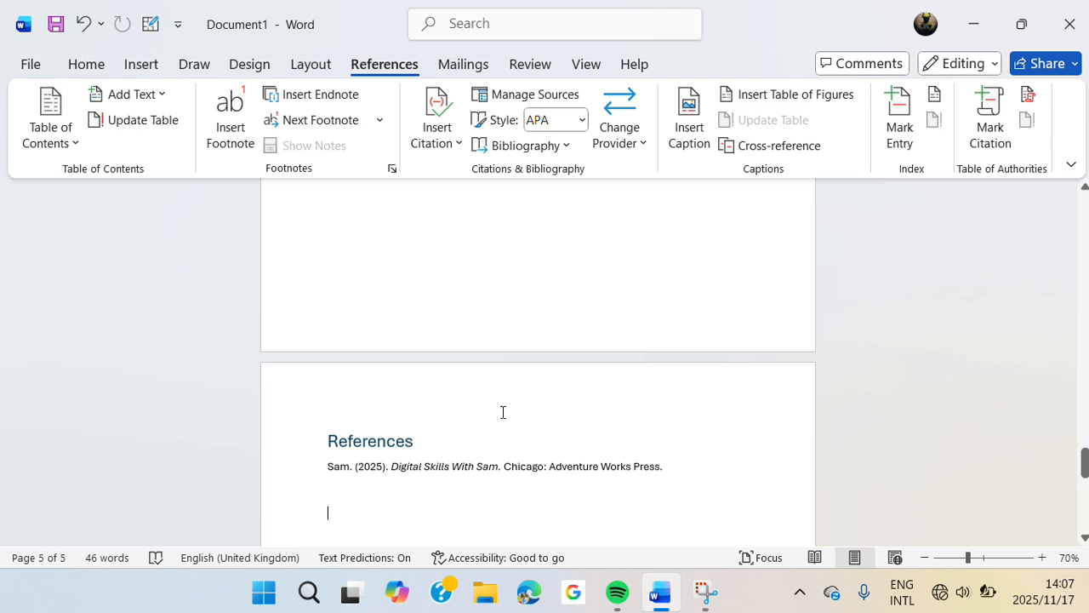
pyautogui.scroll(4, 503, 412)
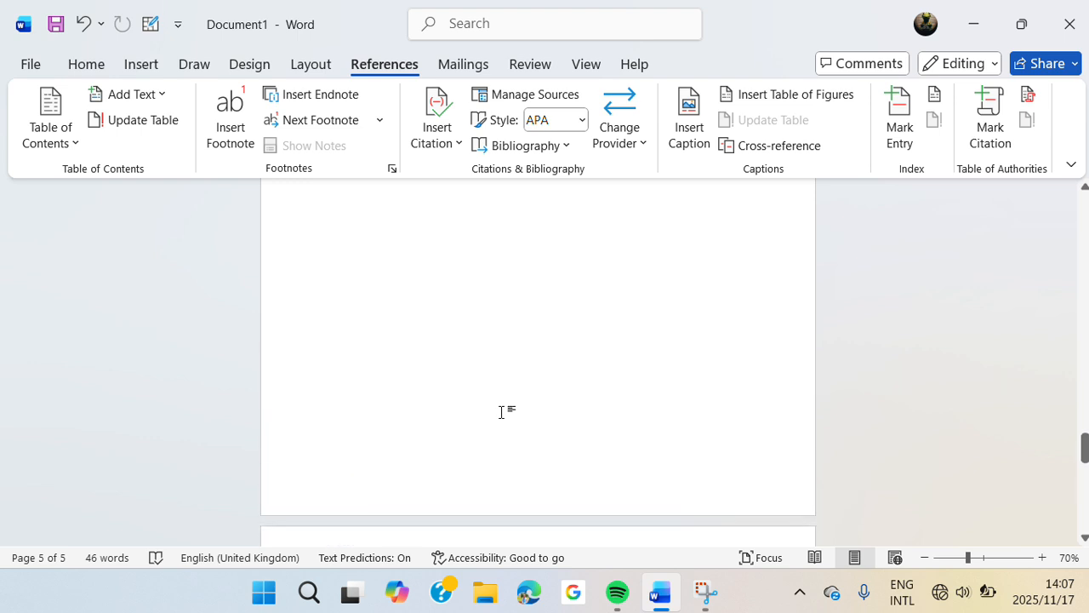
pyautogui.scroll(-3, 502, 411)
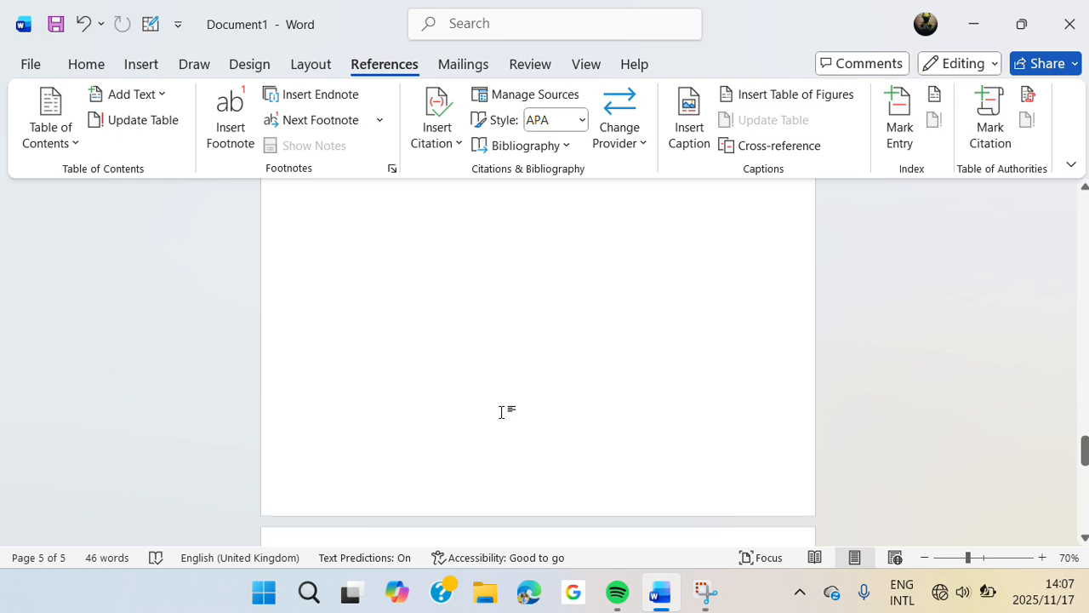
pyautogui.scroll(-1, 502, 412)
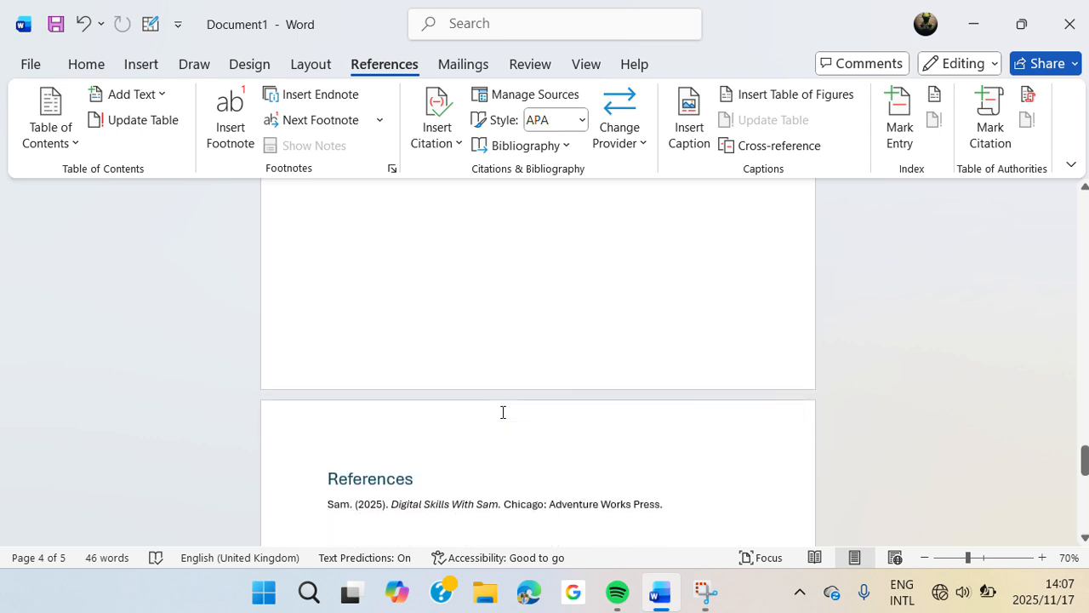
pyautogui.scroll(-1, 503, 412)
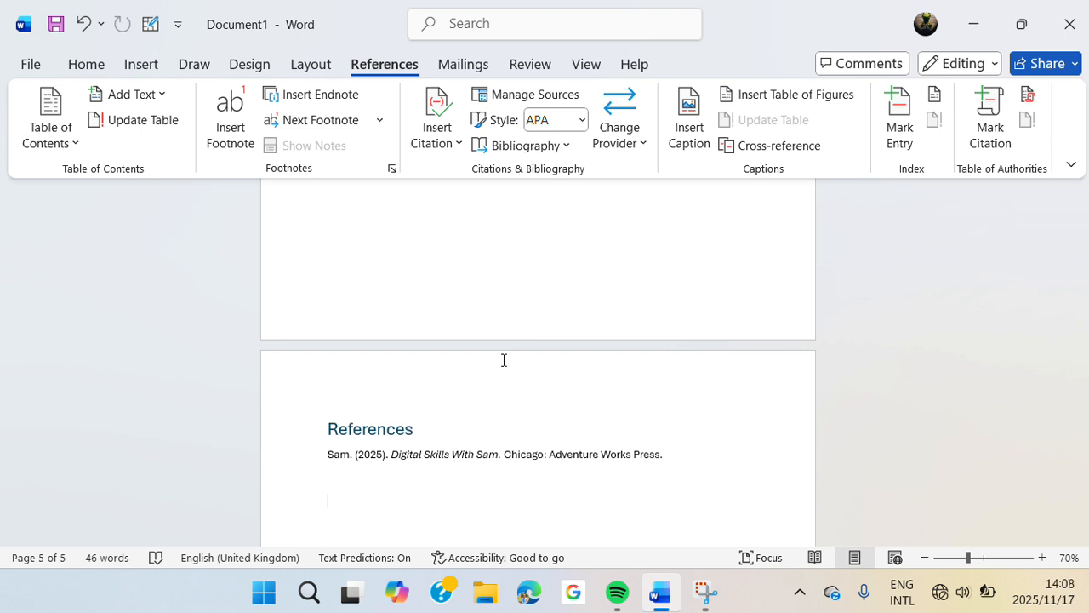
pyautogui.scroll(2, 504, 360)
pyautogui.scroll(2, 492, 377)
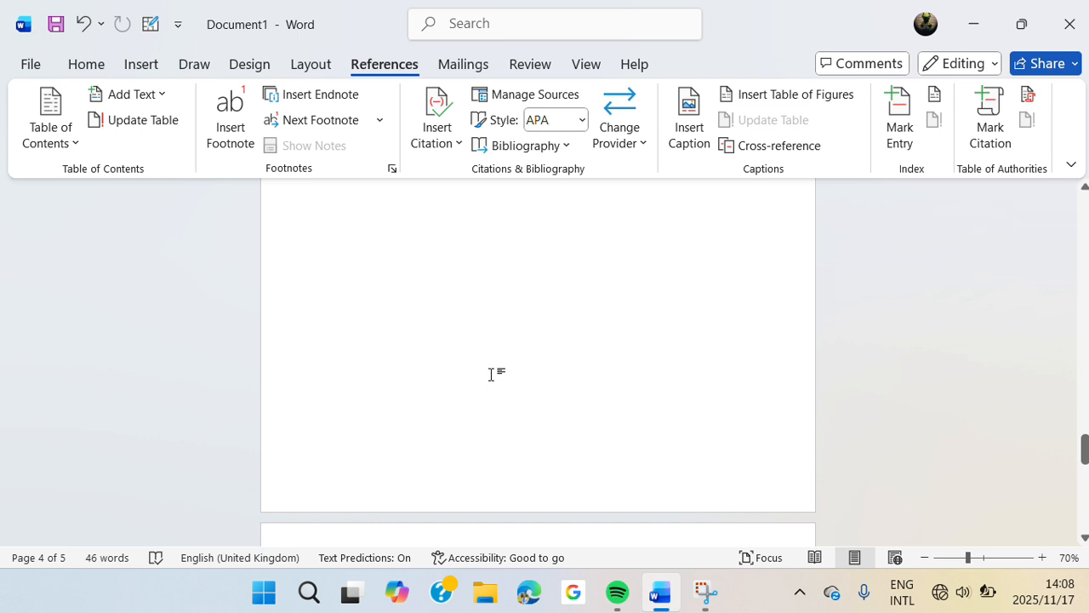